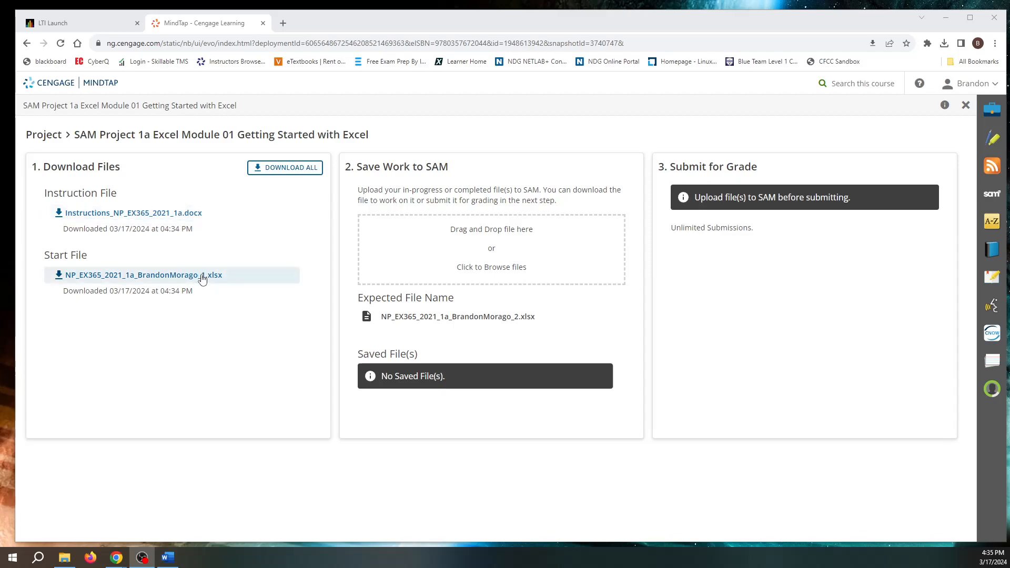
# - Move the Chrome window showing the SAM Project 1a page off onto the other monitor
pyautogui.moveTo(516, 29); pyautogui.dragTo(1009, 64)
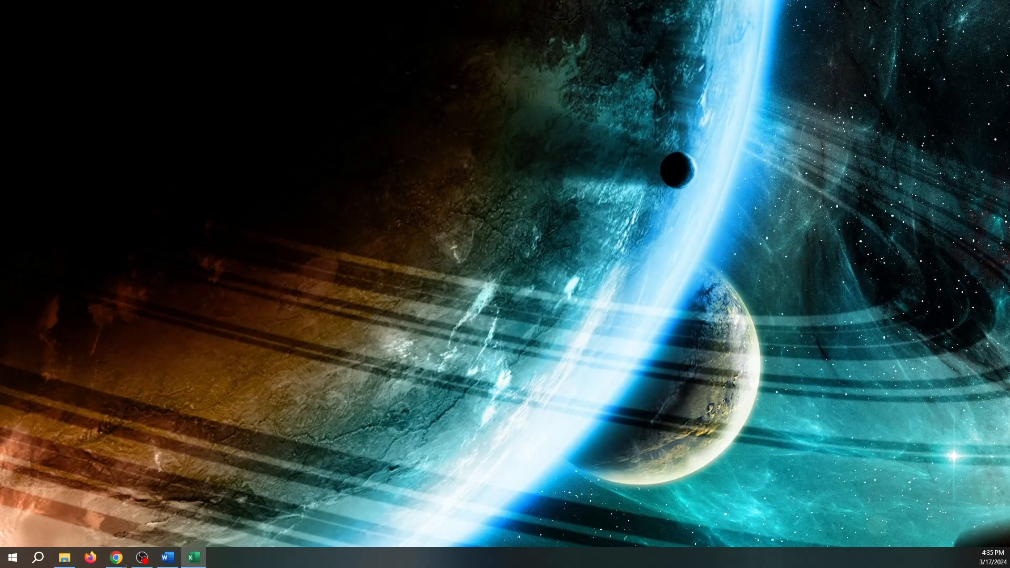
# - Bring the Excel workbook onto this screen maximized, then show the Personnel sheet
pyautogui.moveTo(1009, 19); pyautogui.dragTo(532, 37)
pyautogui.click(807, 33)
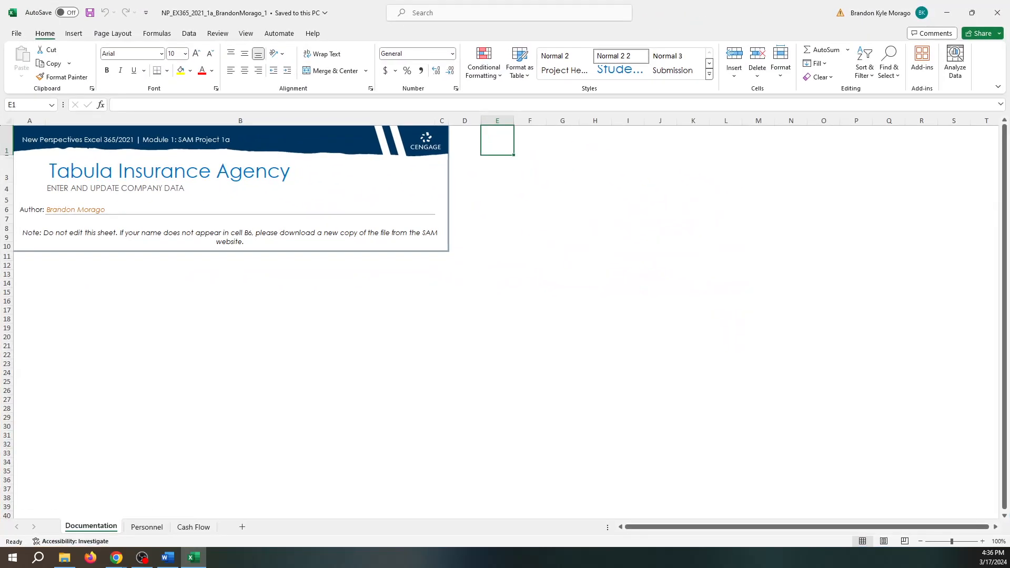
pyautogui.hotkey('alt', 'Tab')
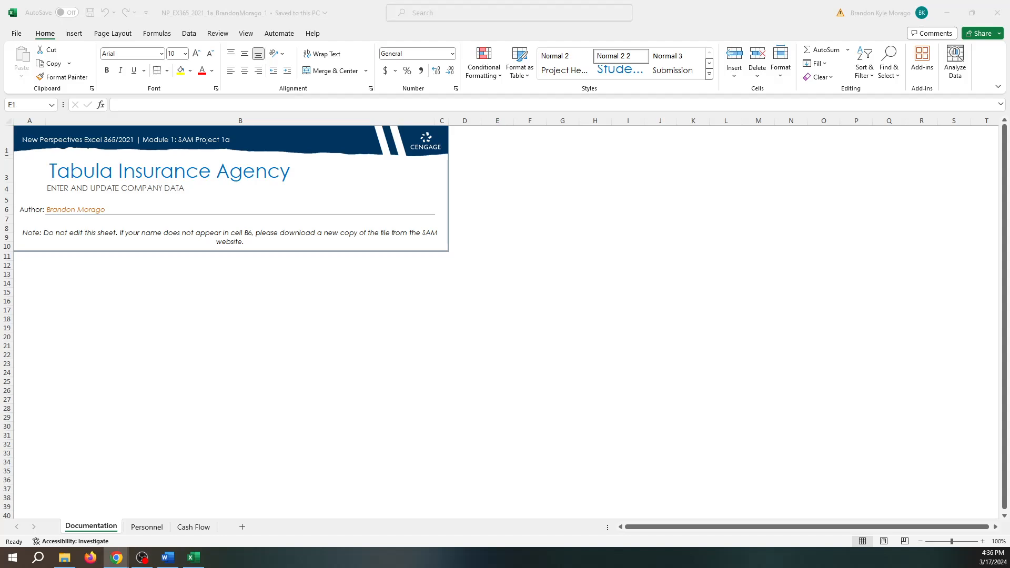
pyautogui.hotkey('alt', 'Tab')
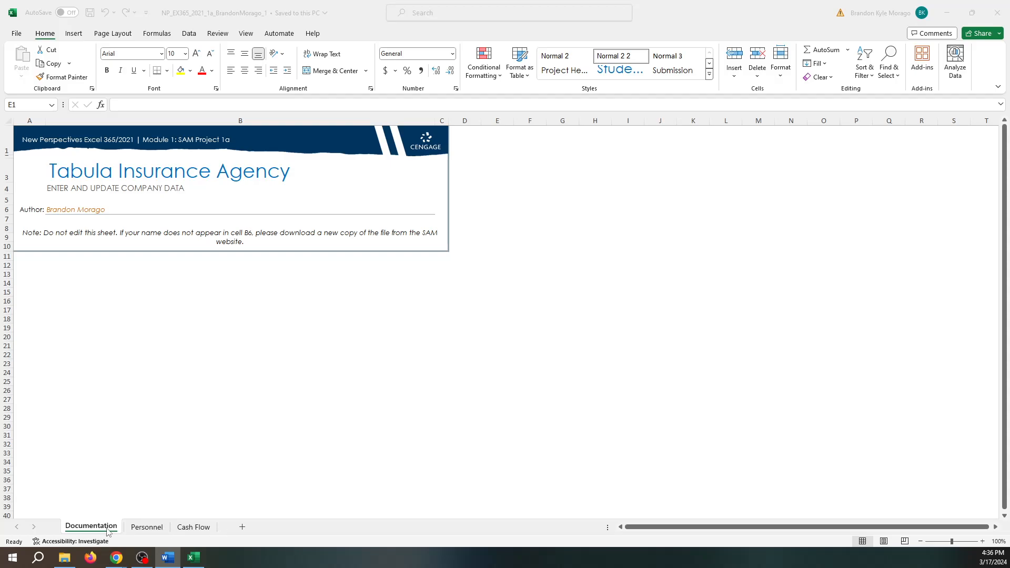
pyautogui.click(149, 531)
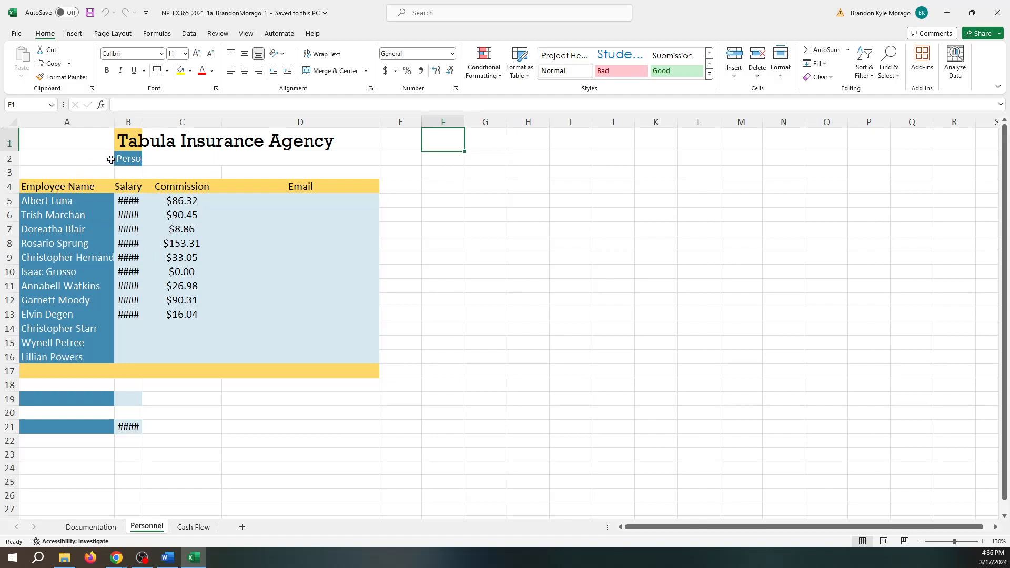
# - Move the Tabula Insurance Agency title and the 'Personnel: April 4-10, 2024' heading from B1:B2 into A1:A2
pyautogui.click(132, 160)
pyautogui.moveTo(90, 160); pyautogui.dragTo(124, 159)
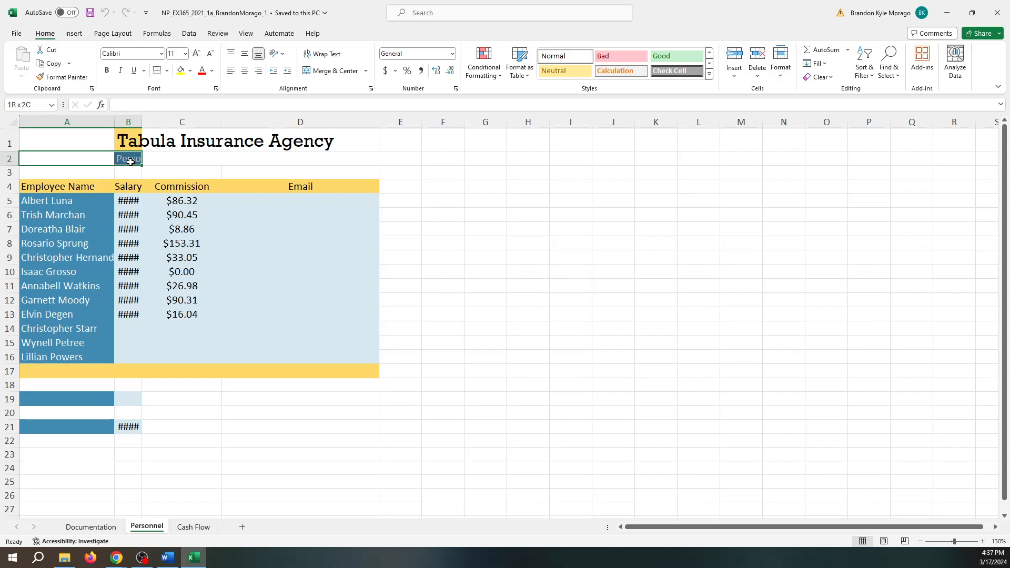
pyautogui.hotkey('ctrl', 'c')
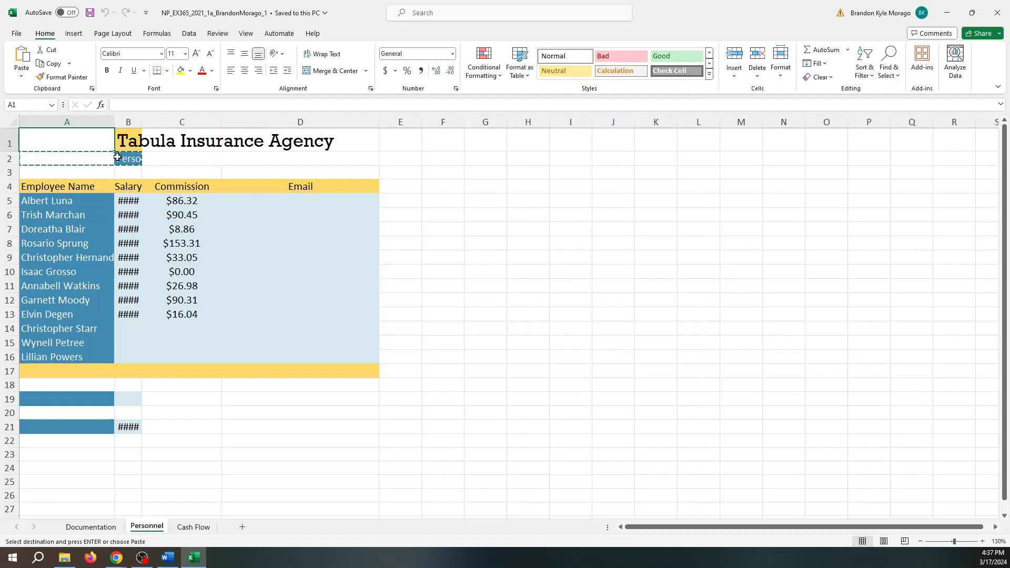
pyautogui.click(166, 162)
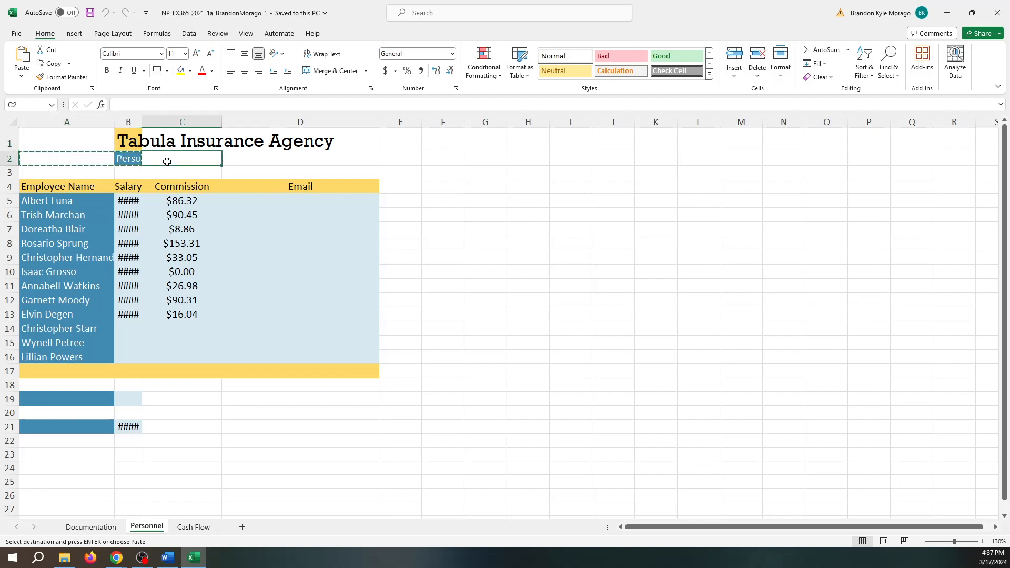
pyautogui.click(128, 141)
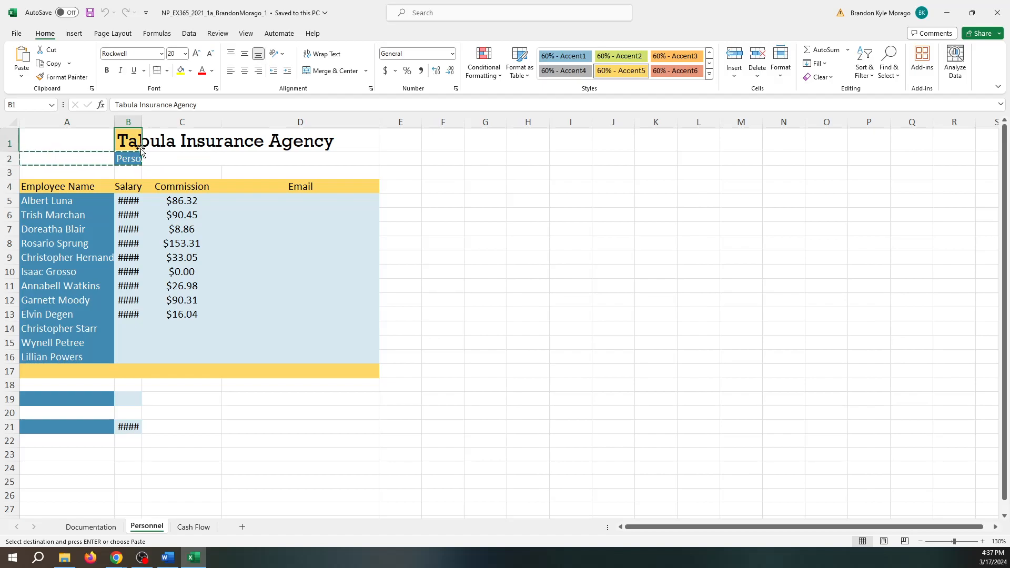
pyautogui.moveTo(133, 160); pyautogui.dragTo(133, 160)
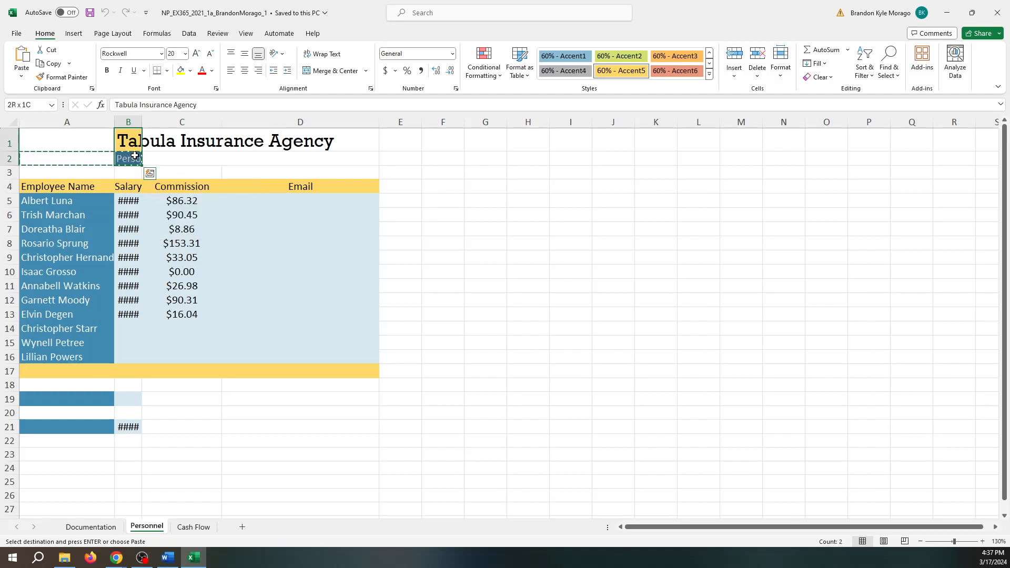
pyautogui.click(86, 144)
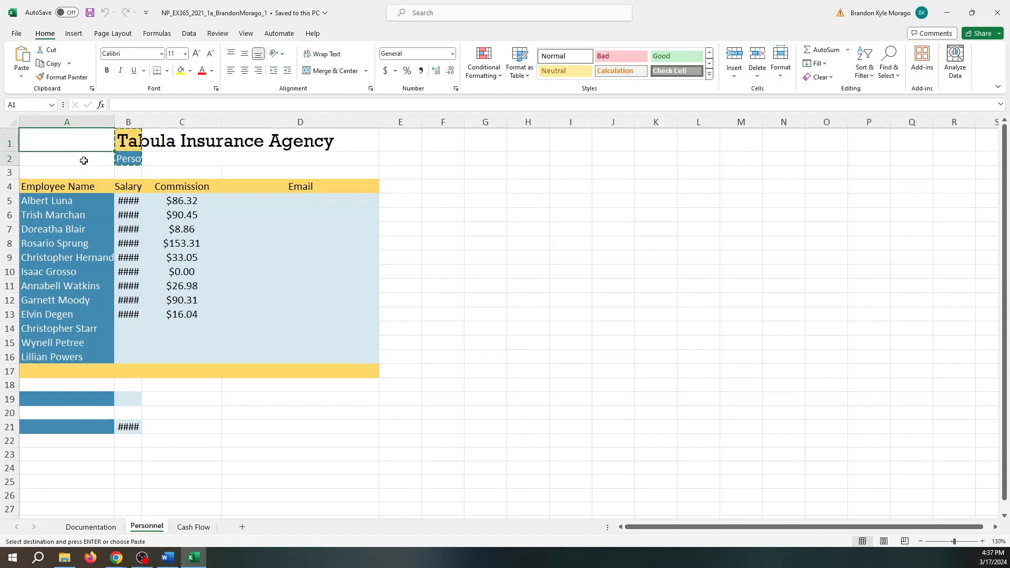
pyautogui.moveTo(83, 160); pyautogui.dragTo(85, 160)
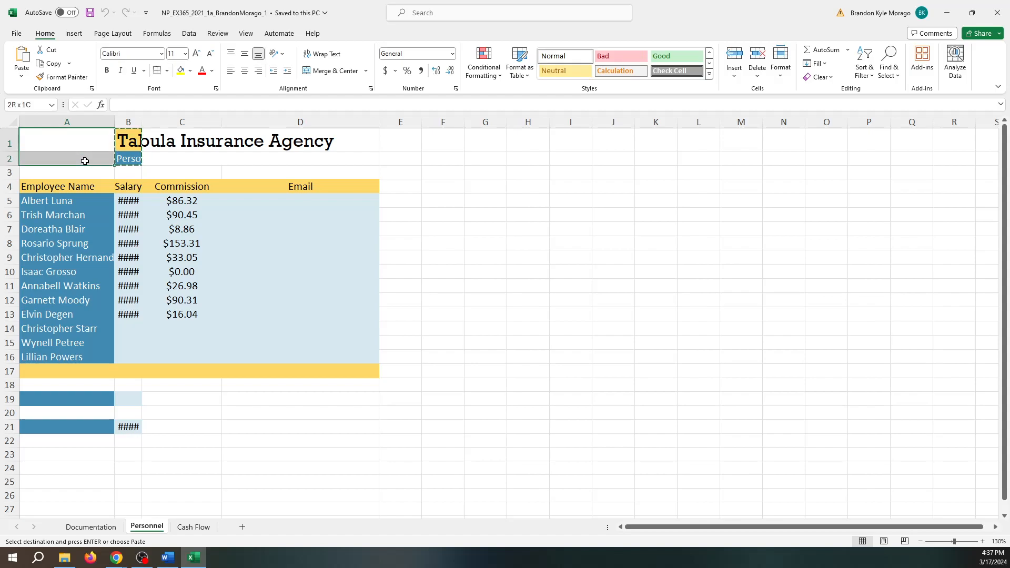
pyautogui.press('Return')
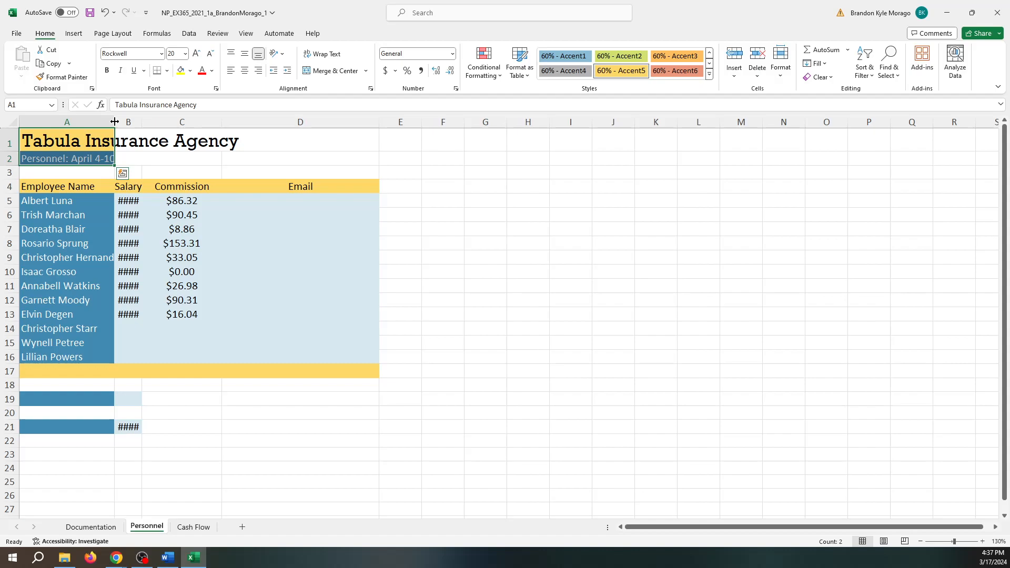
# - AutoFit column A to its contents and widen column B to 16.00 so salaries display
pyautogui.doubleClick(115, 122)
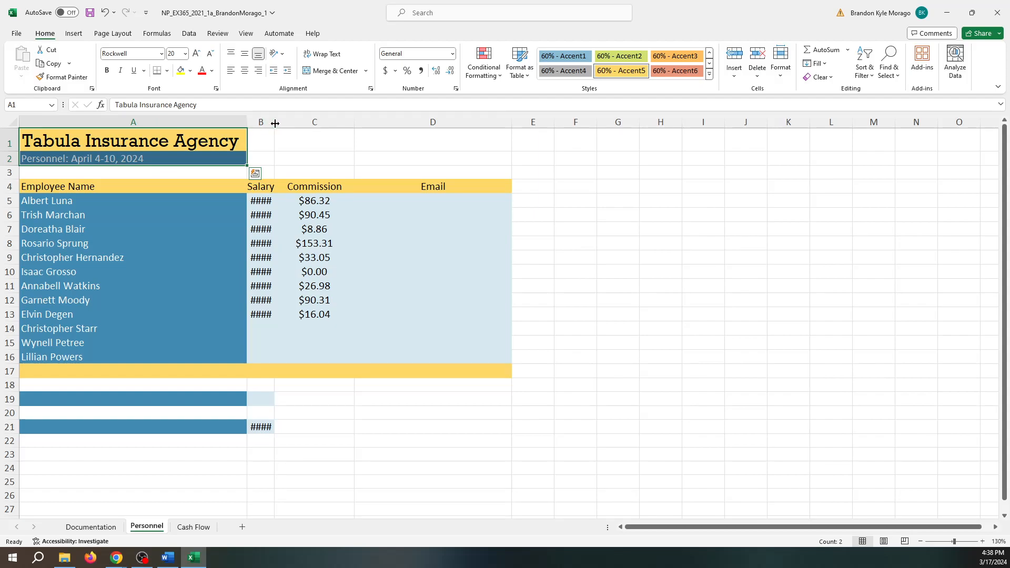
pyautogui.moveTo(274, 123); pyautogui.dragTo(274, 123)
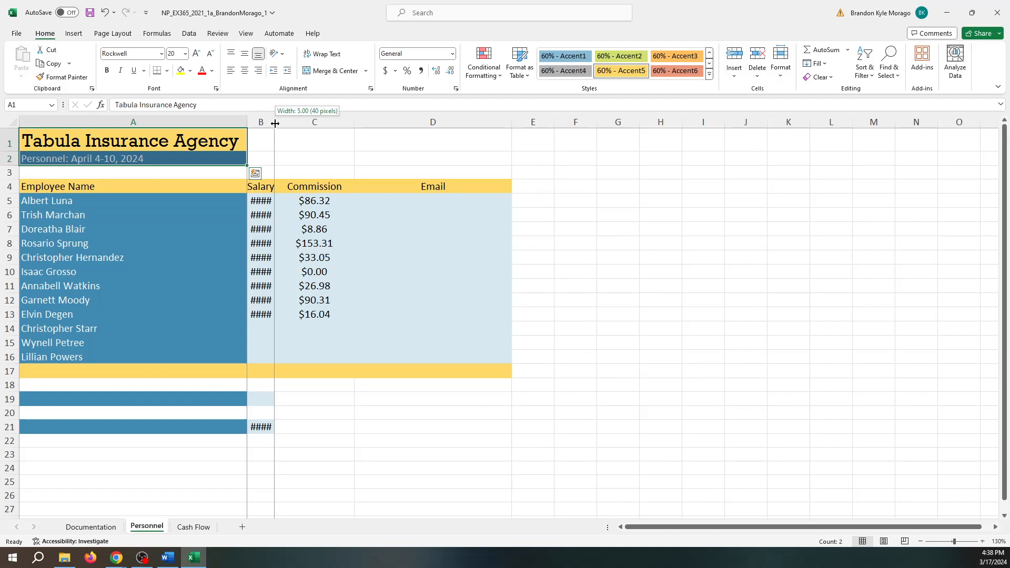
pyautogui.moveTo(275, 123); pyautogui.dragTo(327, 122)
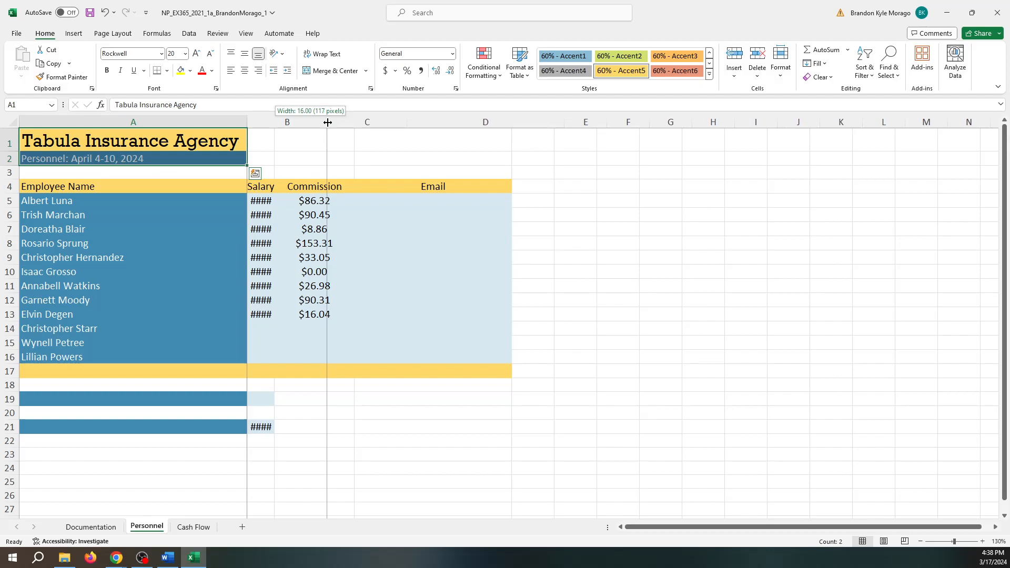
pyautogui.moveTo(327, 121); pyautogui.dragTo(327, 122)
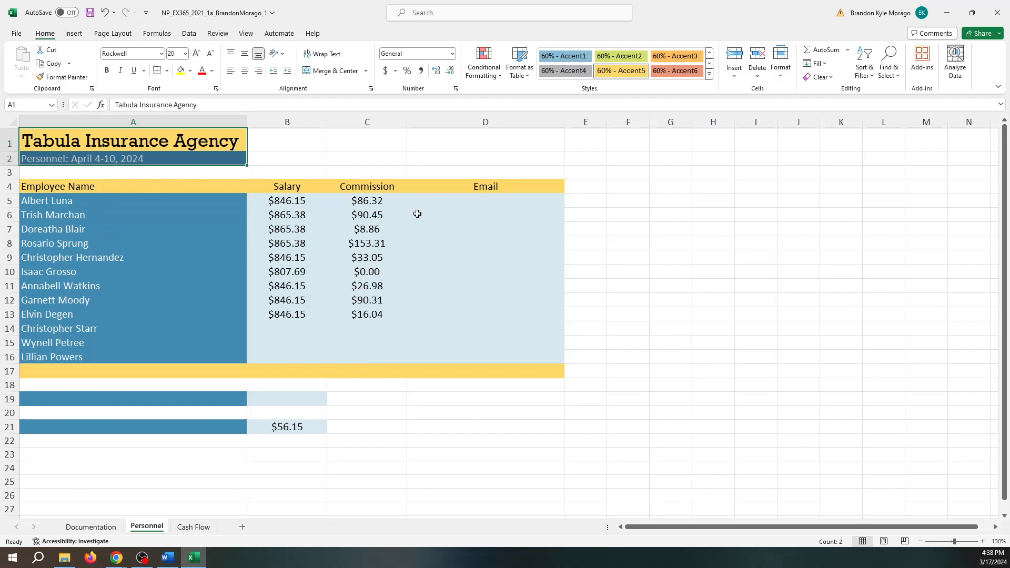
# - Enter a $846.15 salary in B14 and a 23.22 commission in C14
pyautogui.click(283, 329)
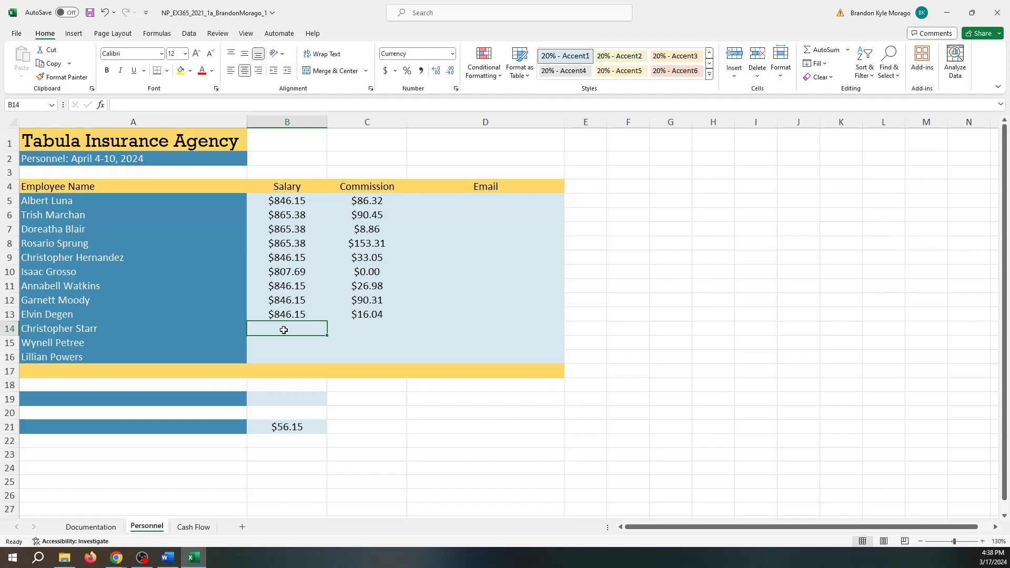
pyautogui.write('$')
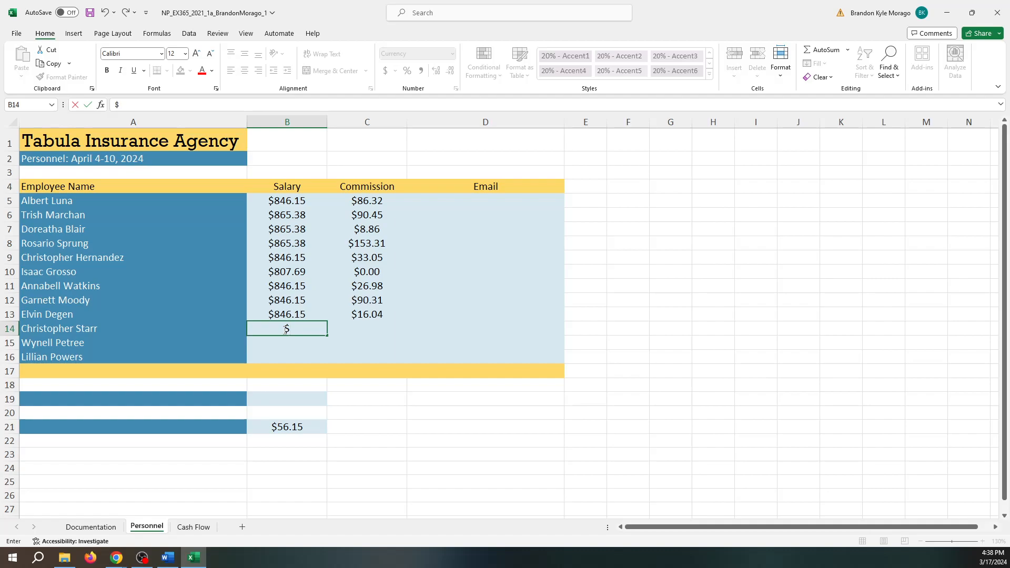
pyautogui.write('846.15')
pyautogui.press('Tab')
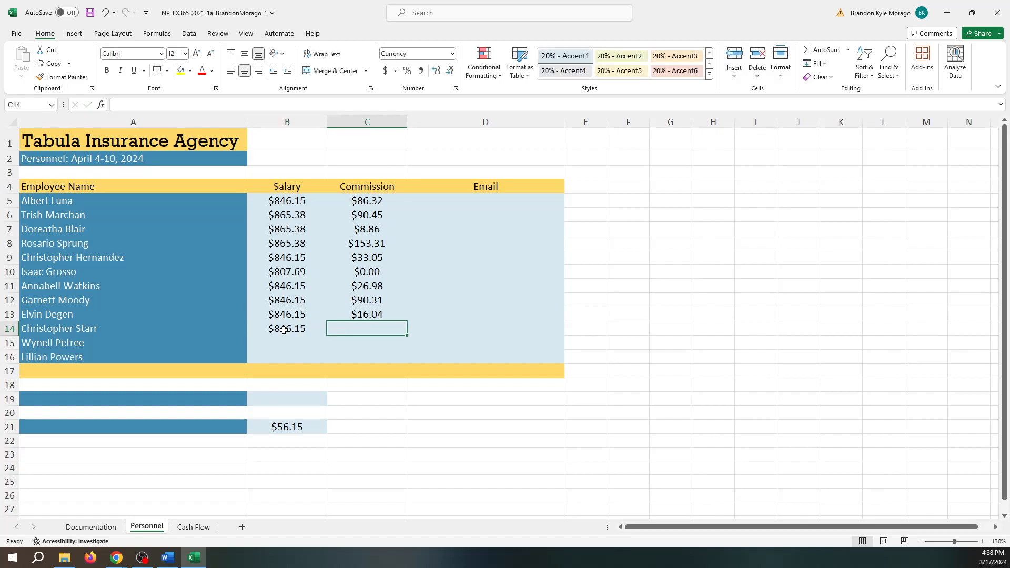
pyautogui.write('23.22')
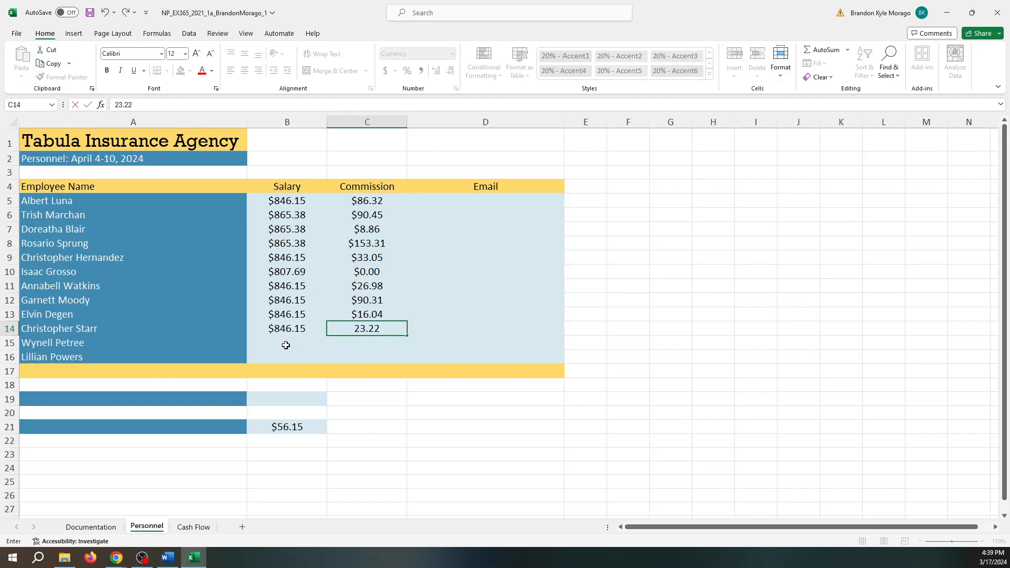
pyautogui.click(285, 344)
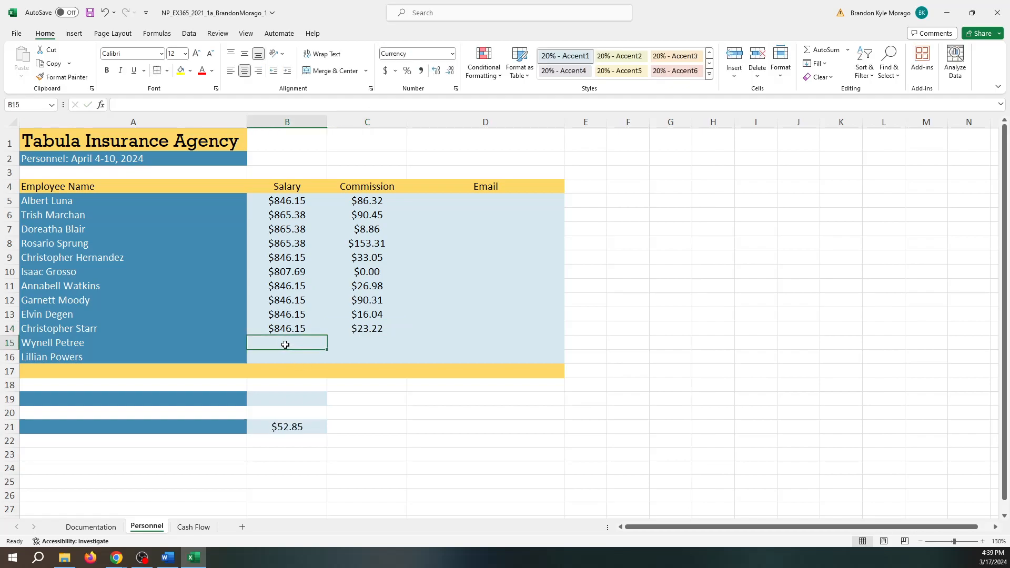
# - Fill row 15 with 846.15 and 5.19, and row 16 with 923.08 and 0.00
pyautogui.write('846')
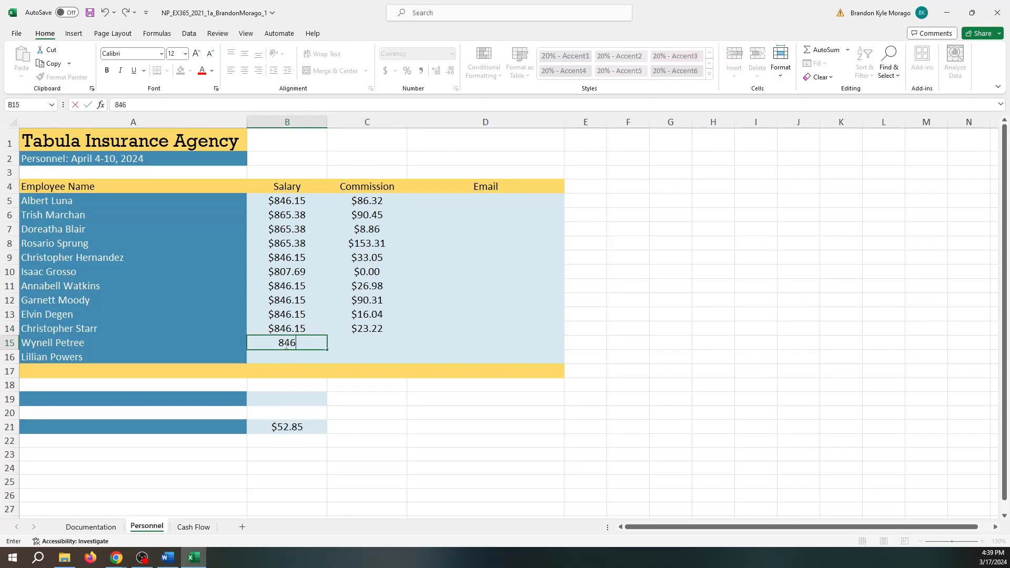
pyautogui.write('.15')
pyautogui.press('Tab')
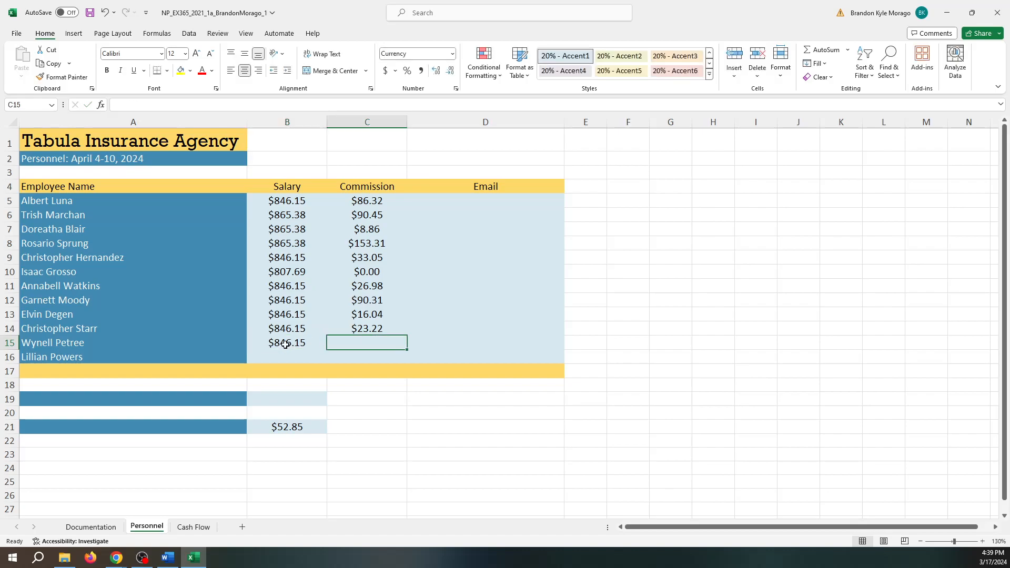
pyautogui.write('5.19')
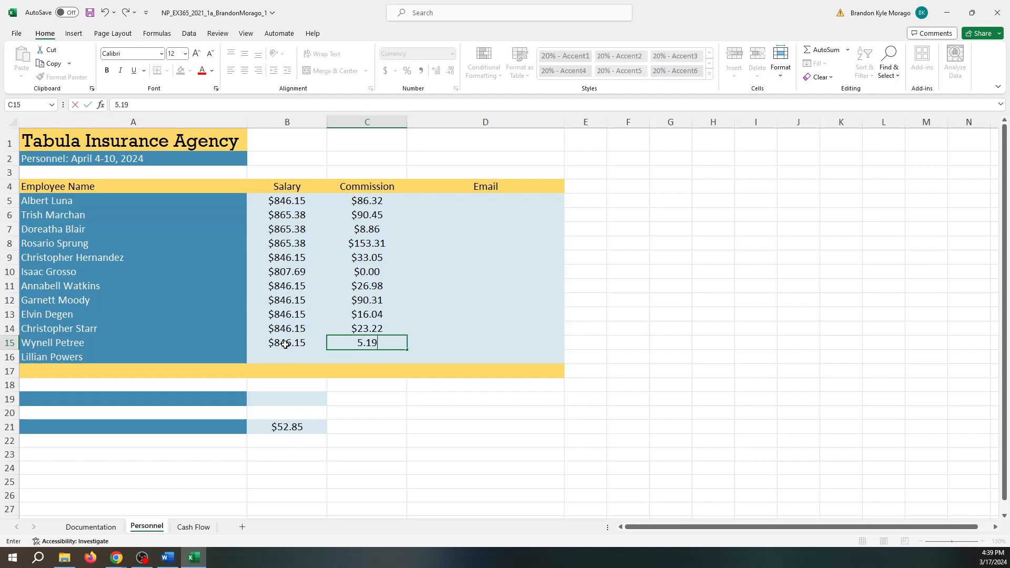
pyautogui.click(270, 354)
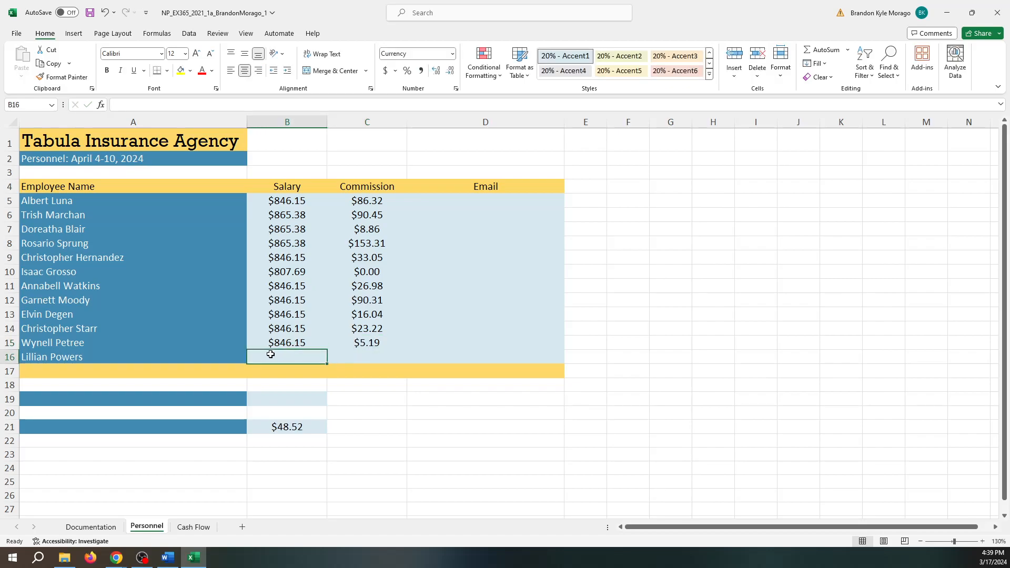
pyautogui.write('923.089')
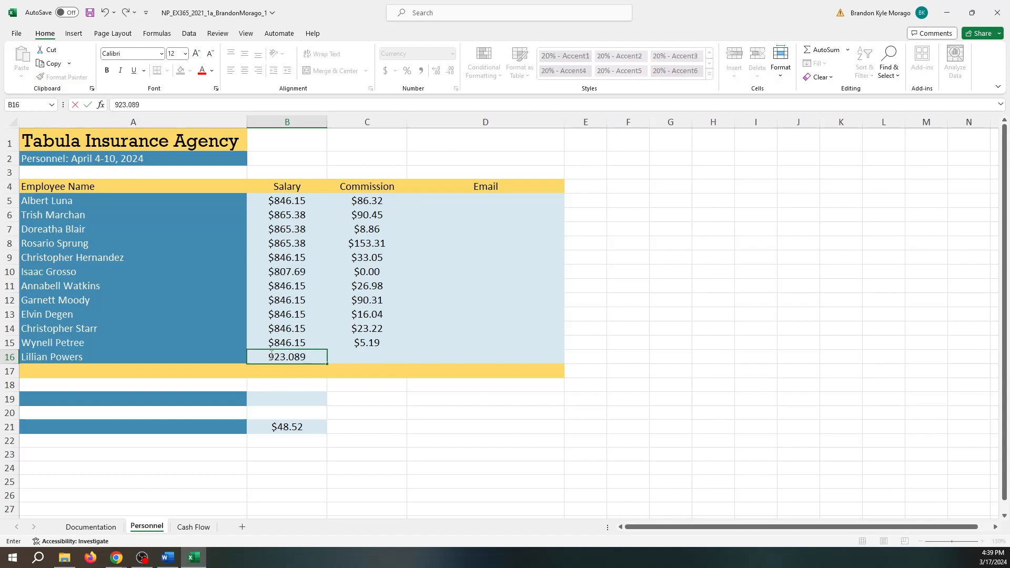
pyautogui.press('Tab')
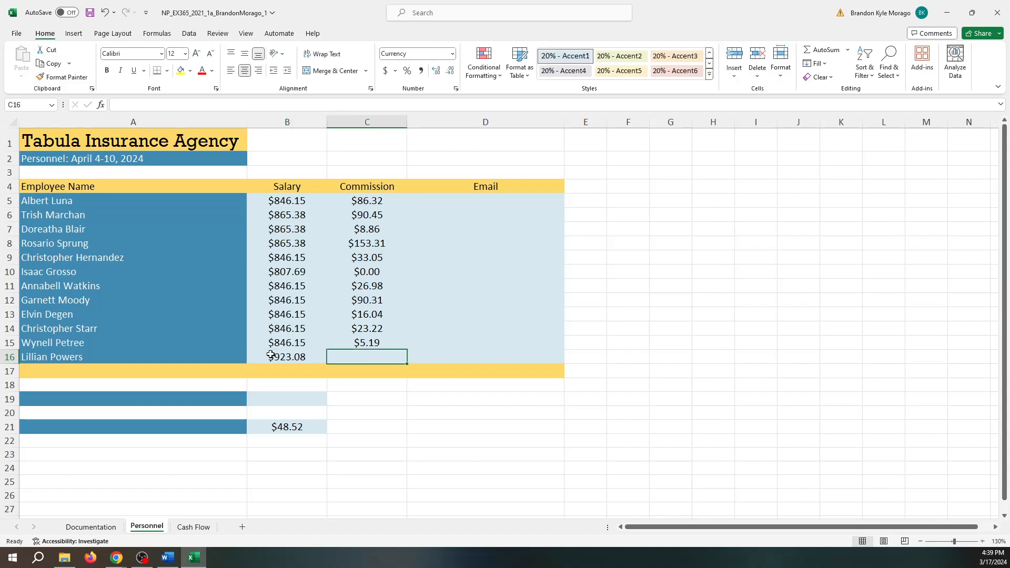
pyautogui.write('0.00')
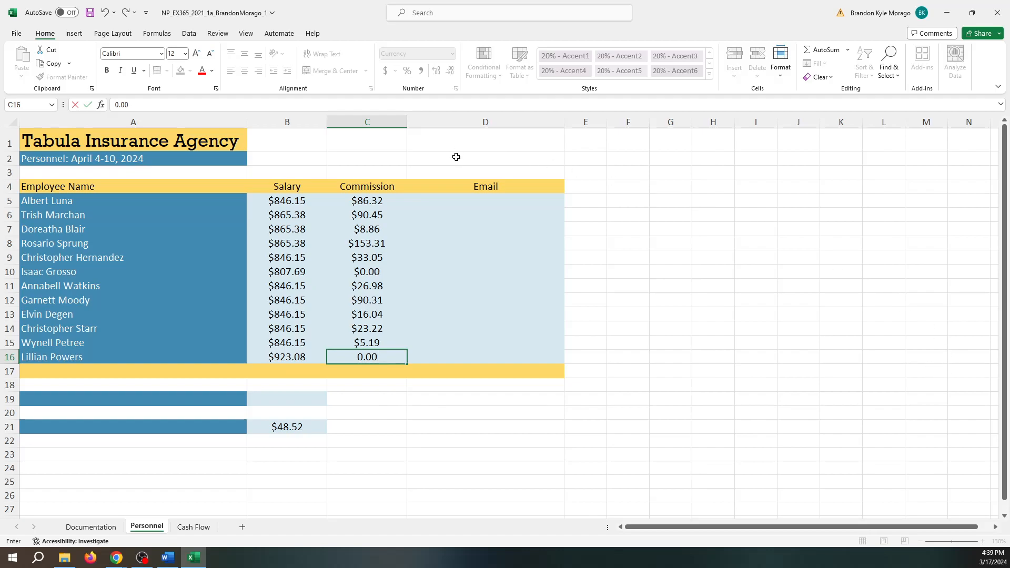
pyautogui.click(462, 200)
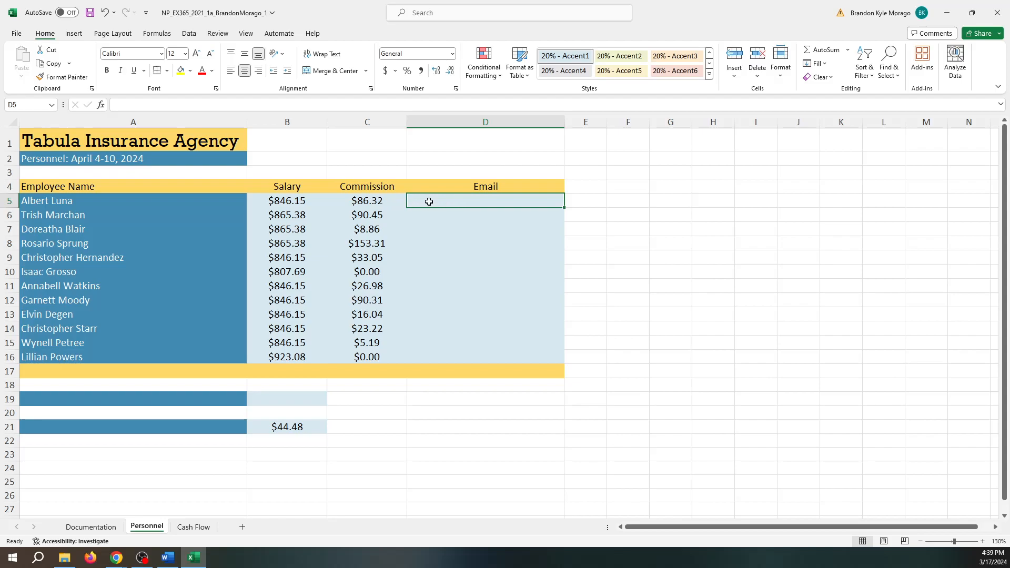
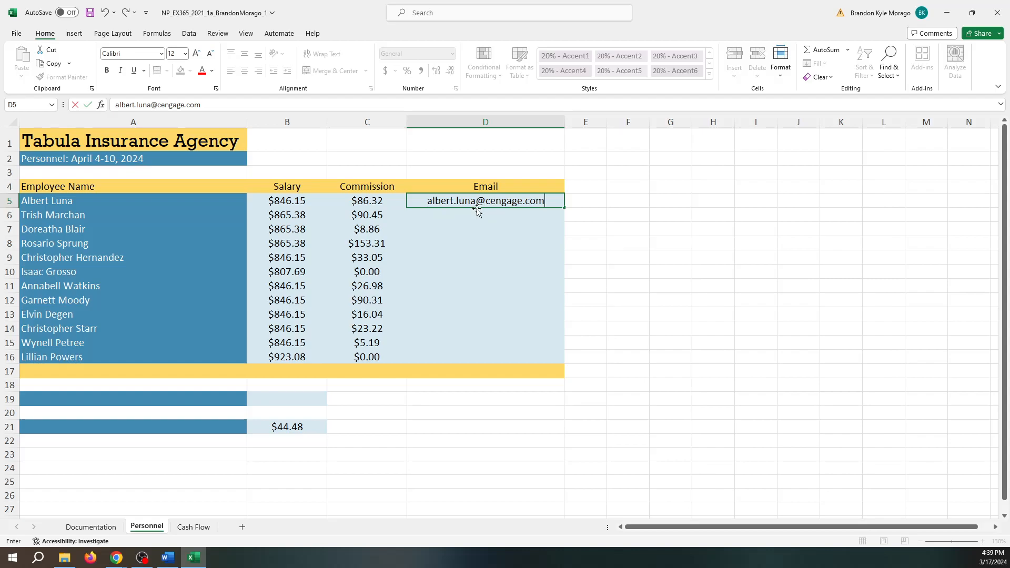
# - Enter the first employee's e-mail address in D5, then undo an attempted fill down to D16
pyautogui.press('Return')
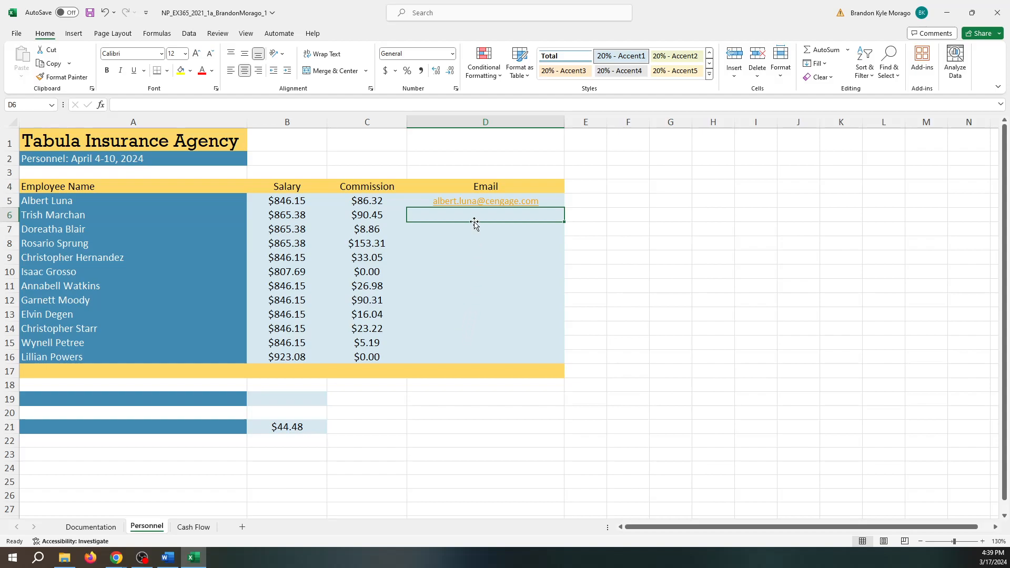
pyautogui.click(413, 199)
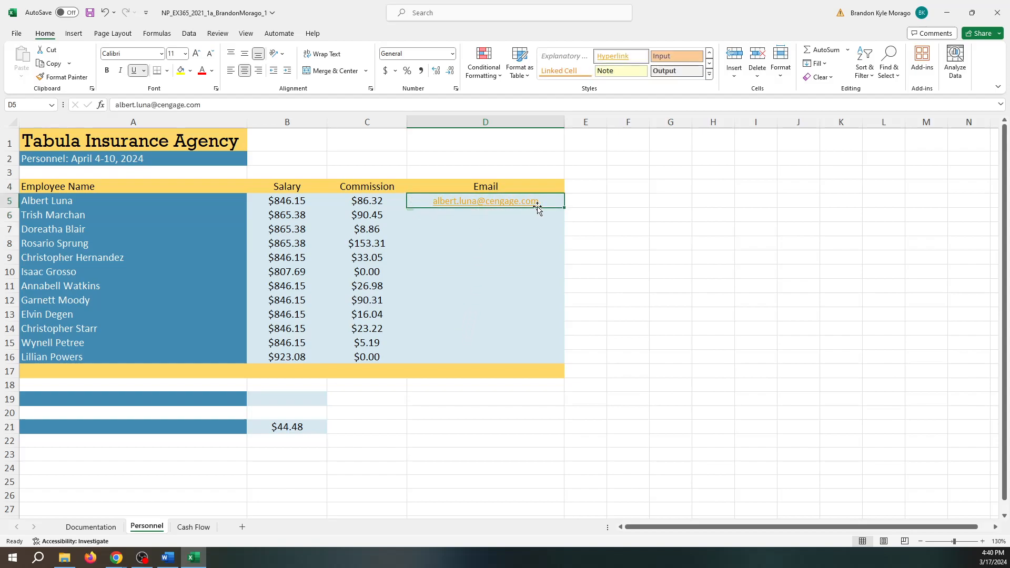
pyautogui.moveTo(563, 208); pyautogui.dragTo(559, 371)
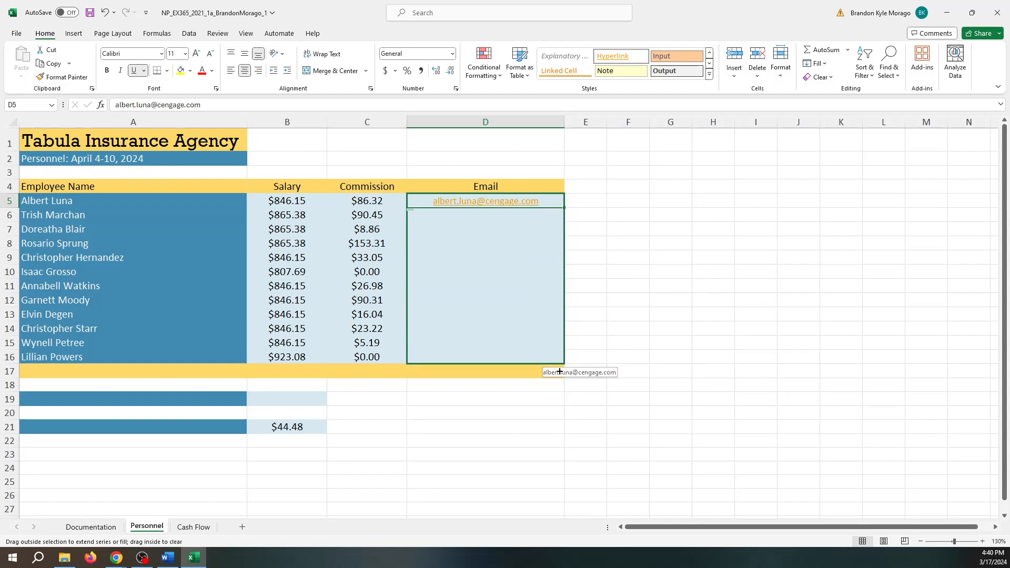
pyautogui.moveTo(559, 371); pyautogui.dragTo(557, 370)
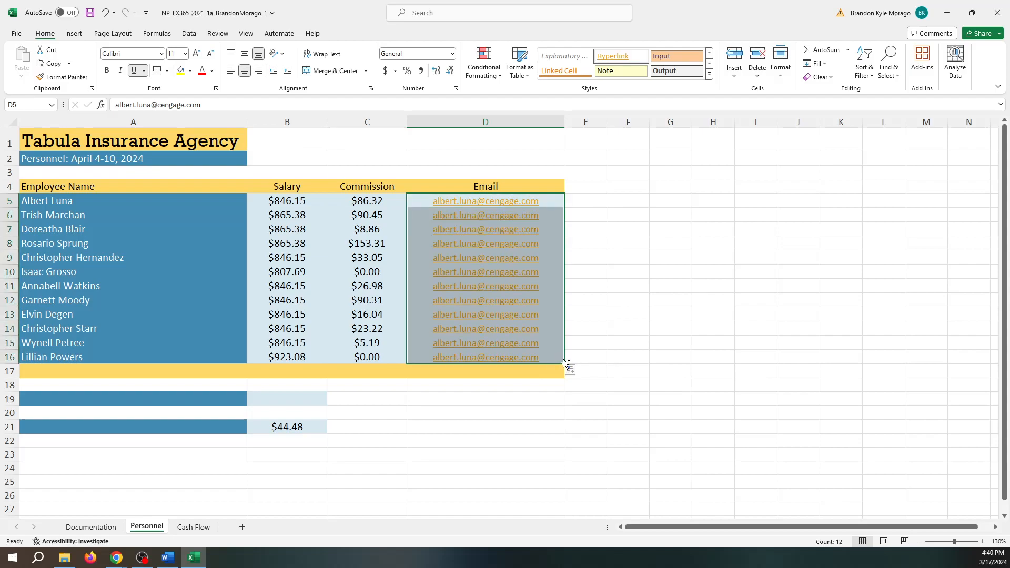
pyautogui.hotkey('ctrl', 'z')
# - Inspect D5's hyperlink AutoCorrect options and Email range actions, leaving D6:D16 empty
pyautogui.moveTo(564, 209); pyautogui.dragTo(565, 218)
pyautogui.click(563, 205)
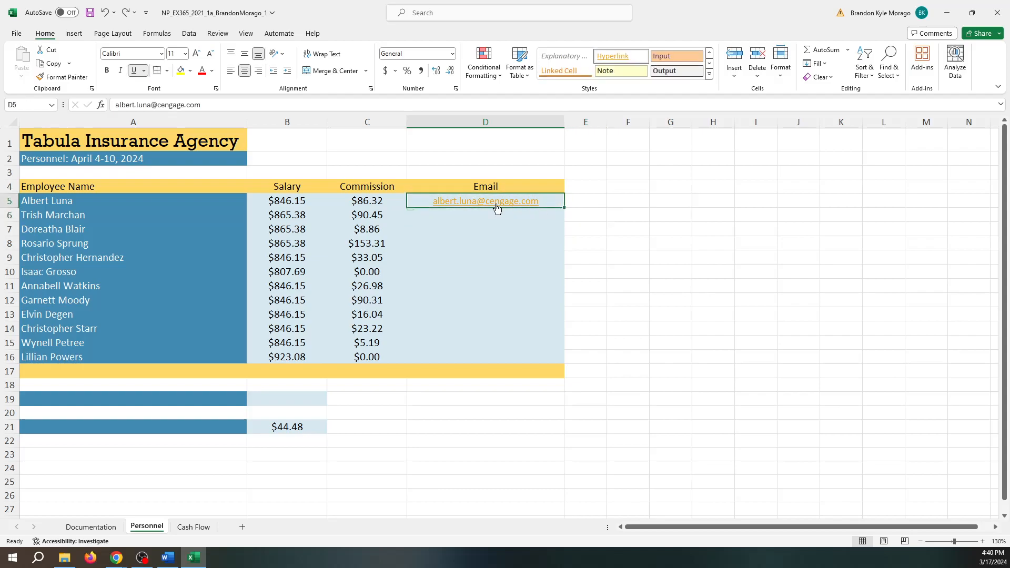
pyautogui.click(420, 216)
pyautogui.click(419, 216)
pyautogui.moveTo(561, 205); pyautogui.dragTo(554, 360)
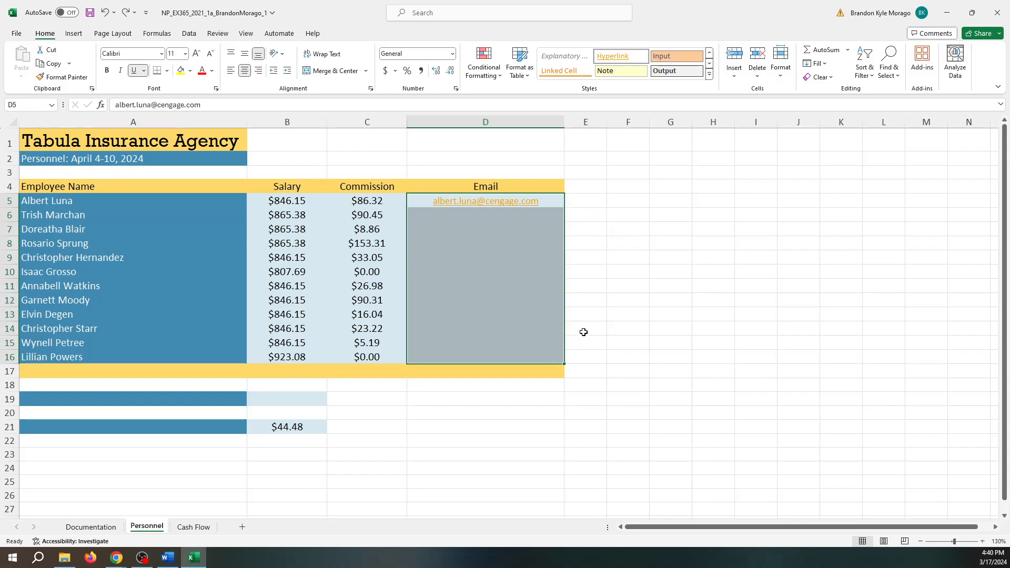
pyautogui.rightClick(562, 360)
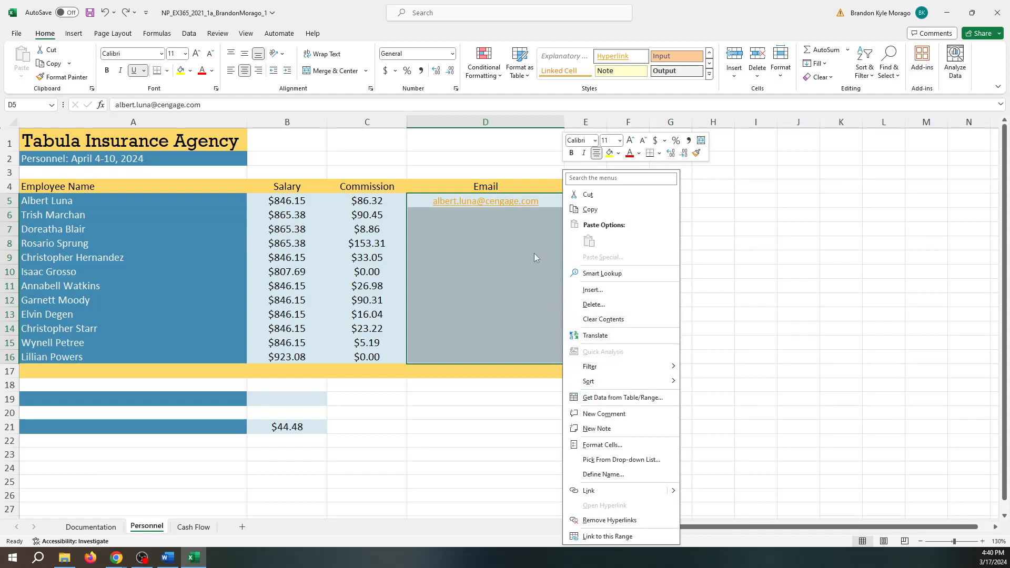
pyautogui.click(511, 319)
pyautogui.click(543, 202)
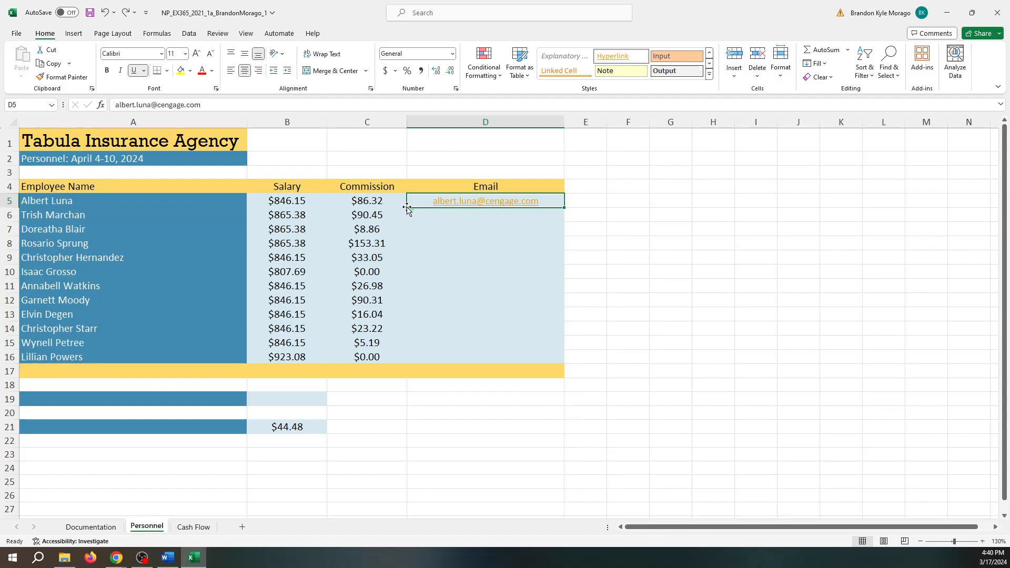
pyautogui.click(421, 216)
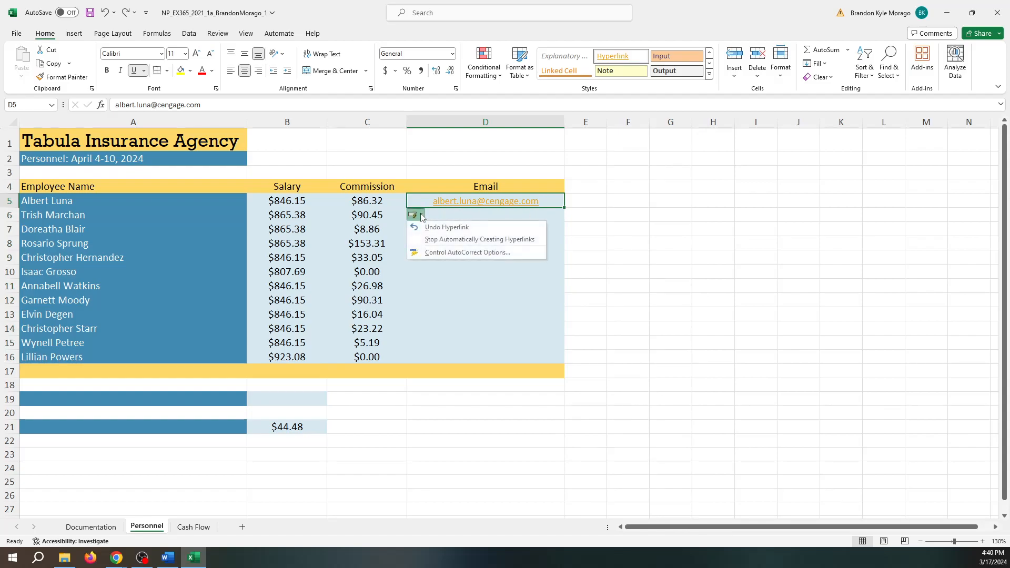
pyautogui.click(412, 216)
pyautogui.click(412, 216)
pyautogui.click(554, 206)
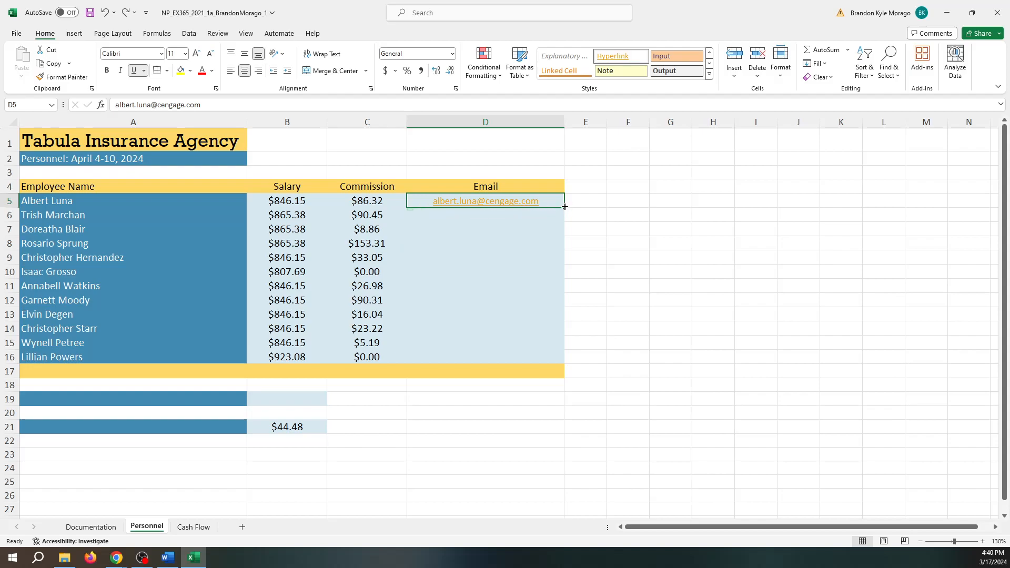
pyautogui.moveTo(564, 207)
pyautogui.mouseDown()
pyautogui.moveTo(557, 302)
pyautogui.moveTo(554, 209)
pyautogui.mouseUp()
# - Browse the Insert, Page Layout, Formulas, Data, Review and View ribbon tabs
pyautogui.click(75, 35)
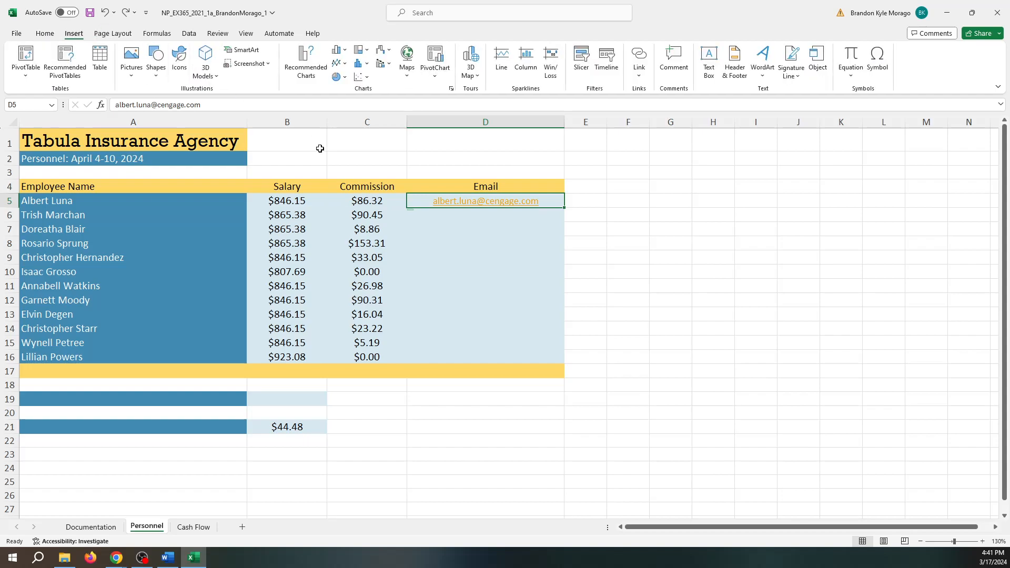
pyautogui.click(109, 35)
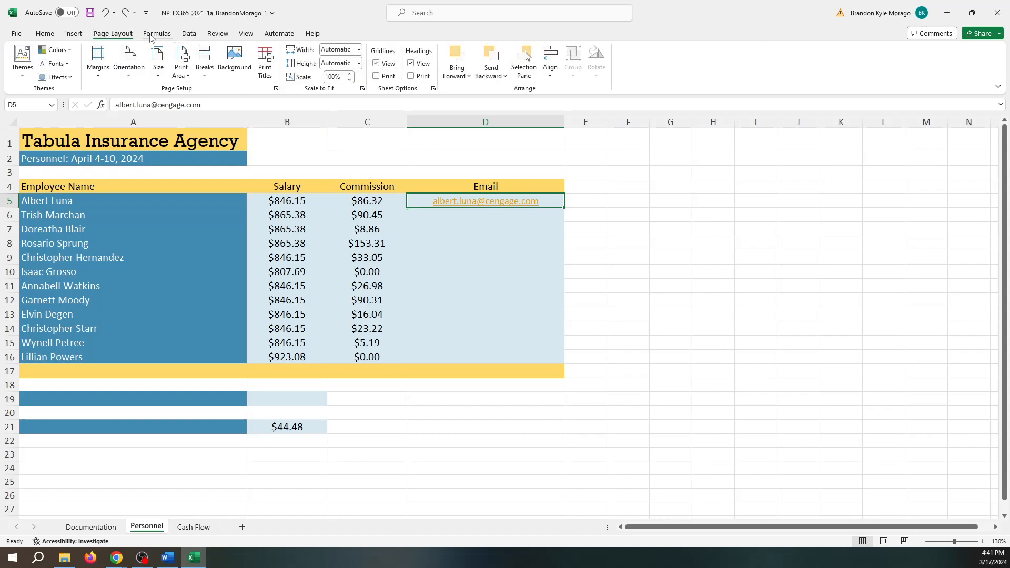
pyautogui.click(153, 35)
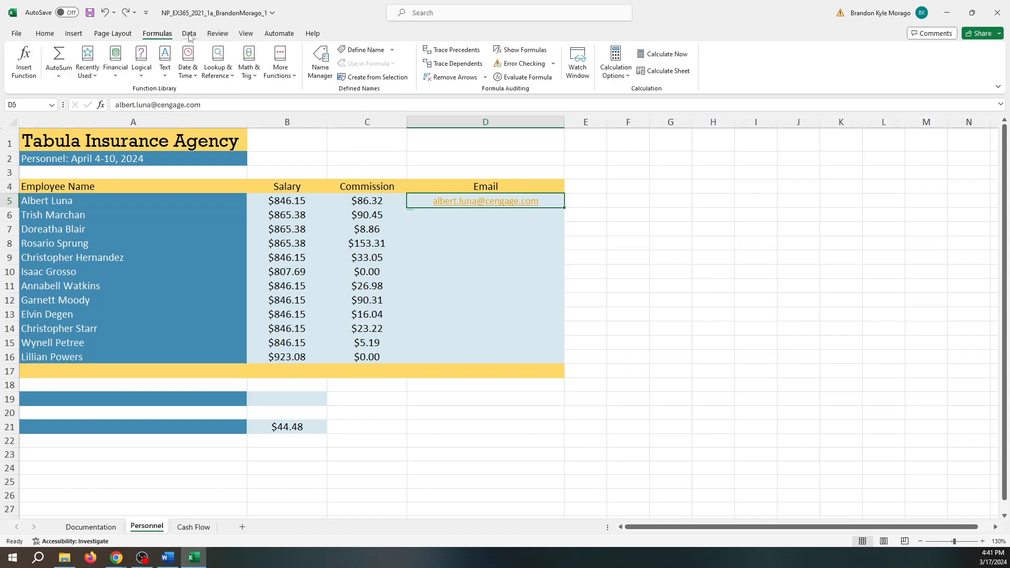
pyautogui.click(189, 34)
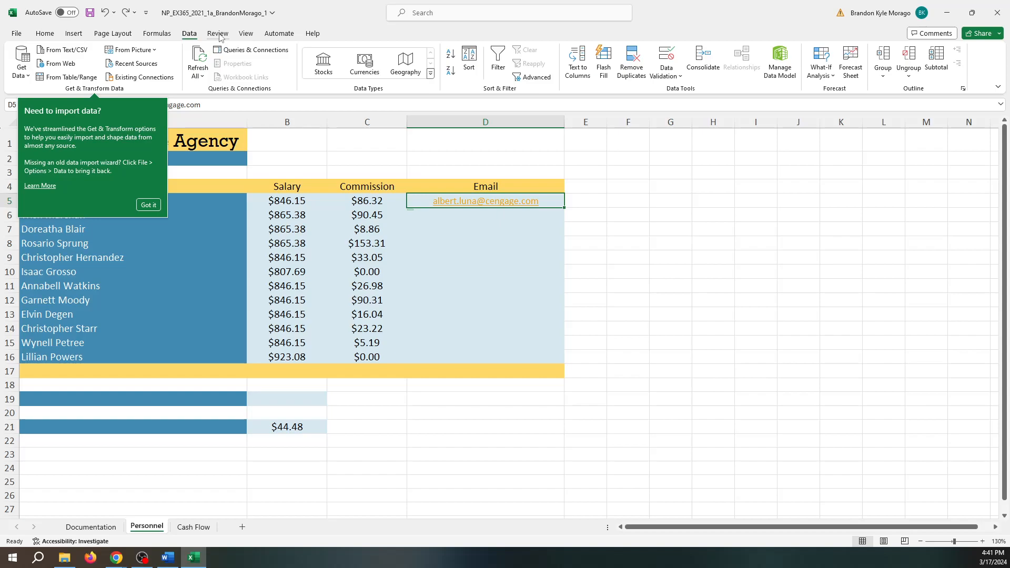
pyautogui.click(220, 37)
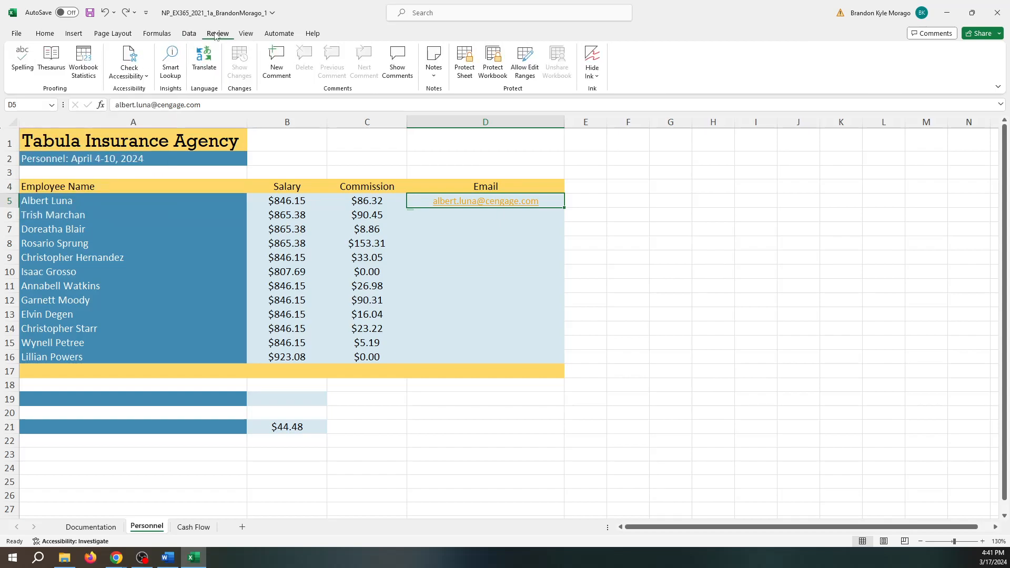
pyautogui.click(239, 34)
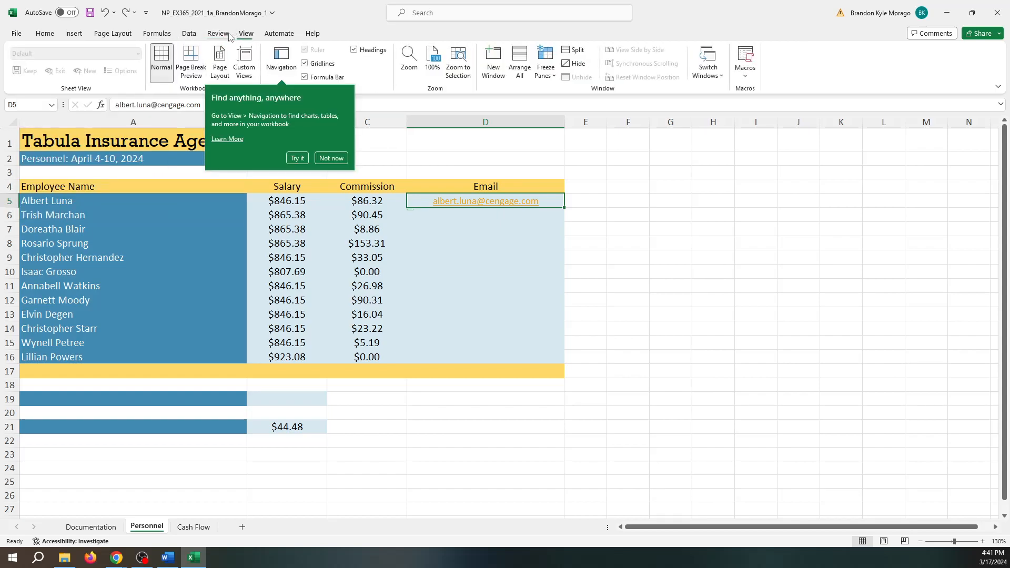
# - Run Flash Fill on D5:D16 to generate e-mail addresses for the remaining 11 employees
pyautogui.moveTo(563, 209); pyautogui.dragTo(536, 361)
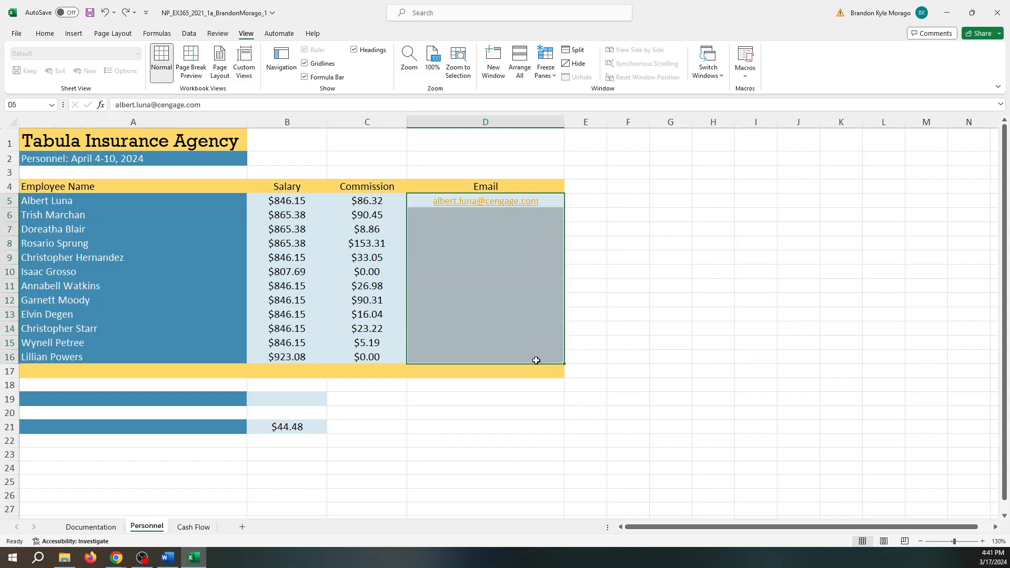
pyautogui.rightClick(555, 225)
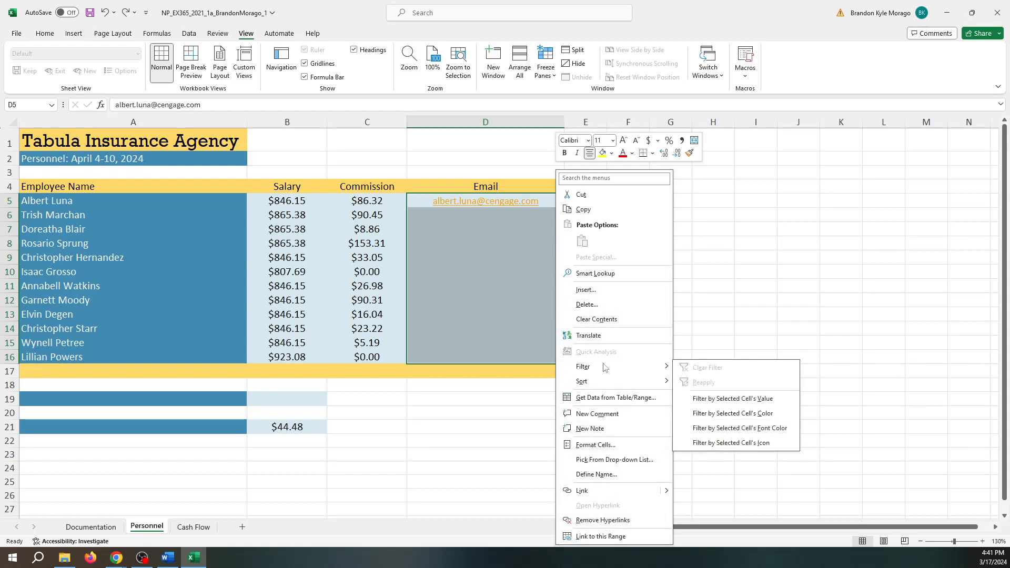
pyautogui.click(469, 14)
pyautogui.write('f')
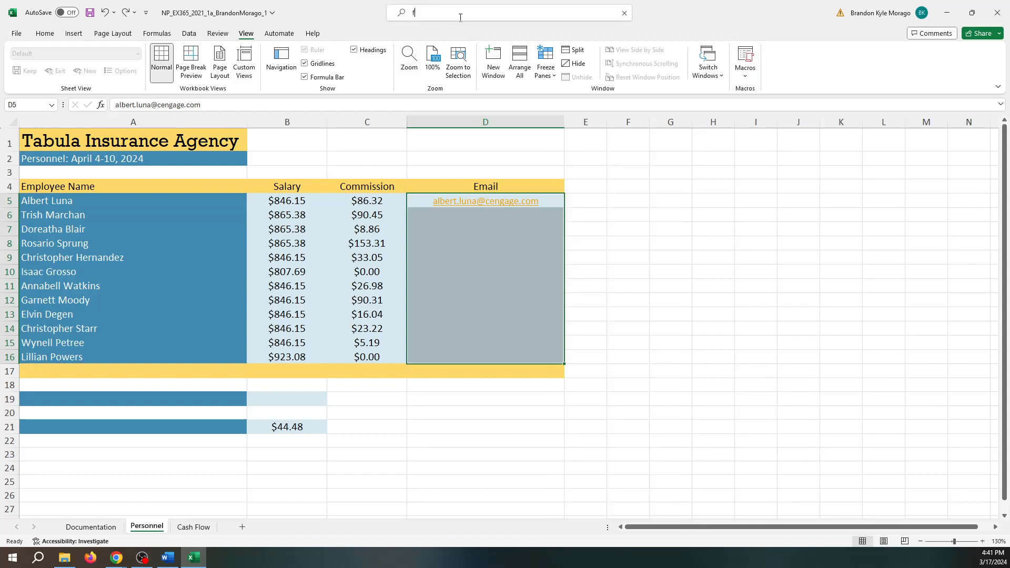
pyautogui.write('lash')
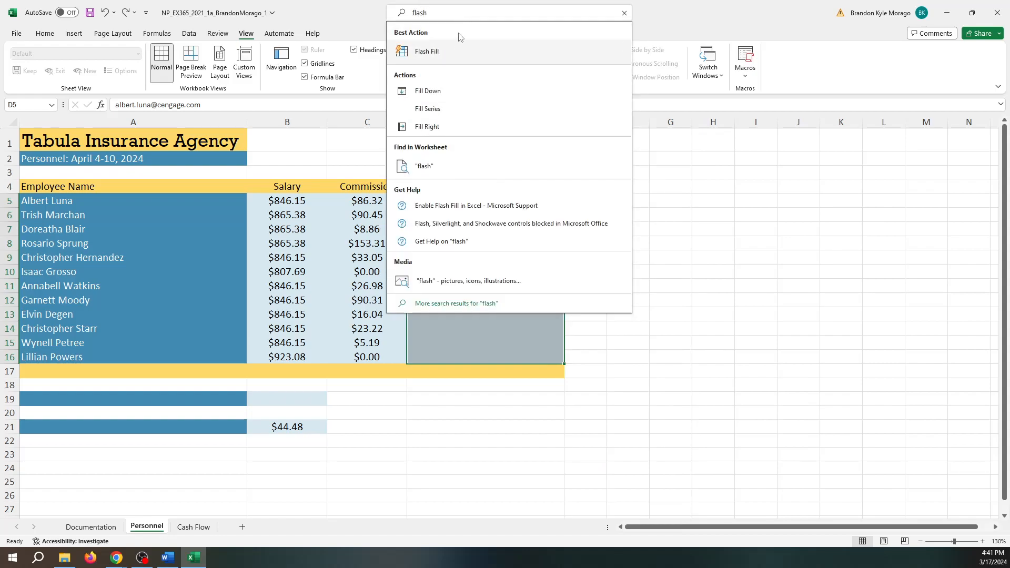
pyautogui.click(427, 51)
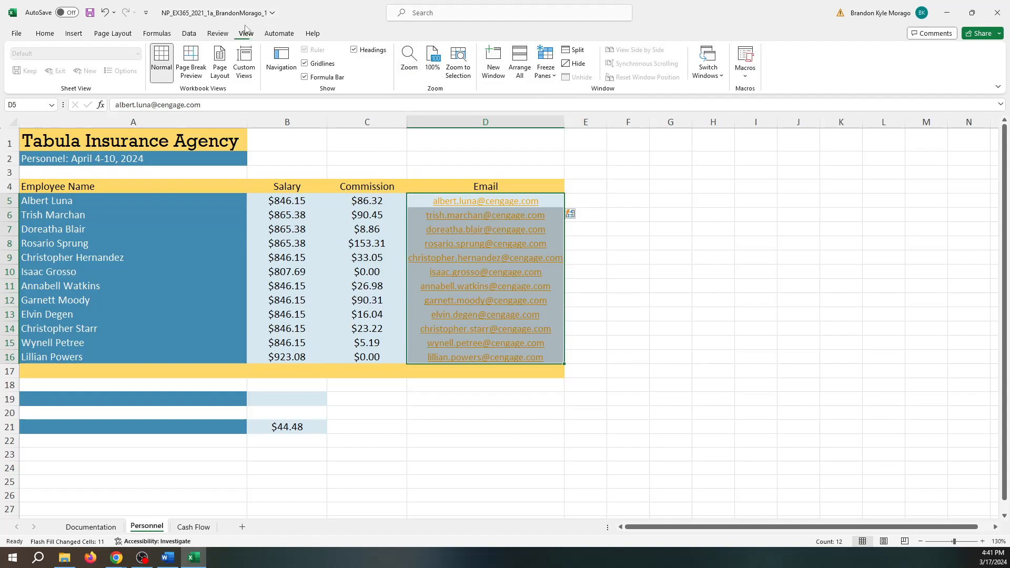
pyautogui.click(156, 33)
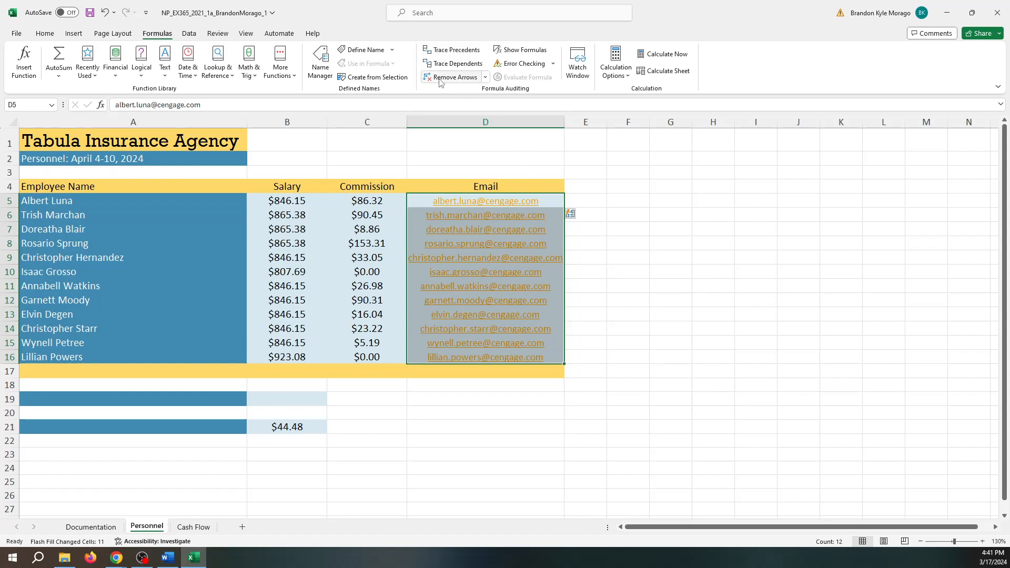
pyautogui.click(443, 14)
pyautogui.write('fla')
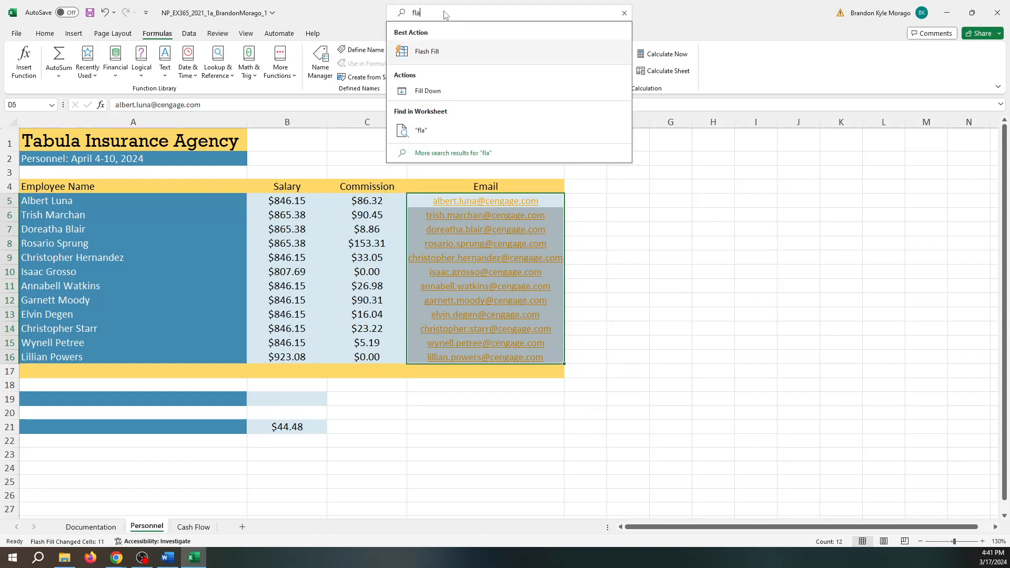
pyautogui.write('s')
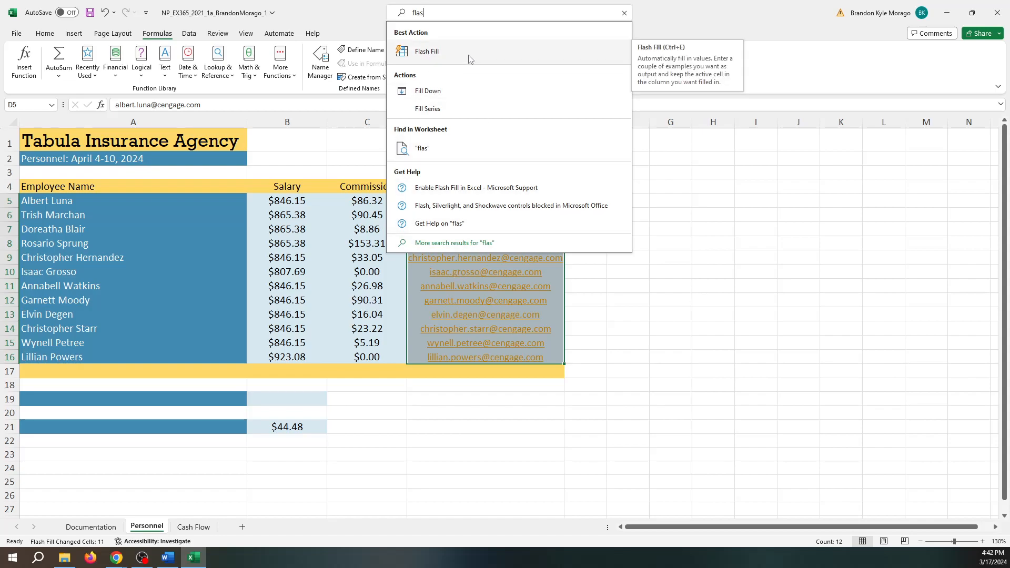
pyautogui.click(678, 20)
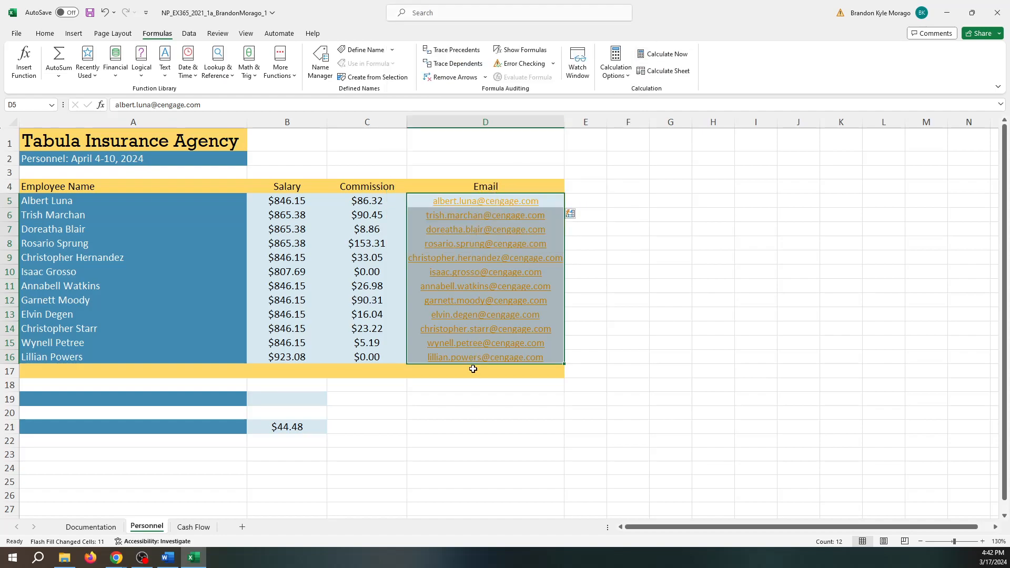
pyautogui.click(582, 232)
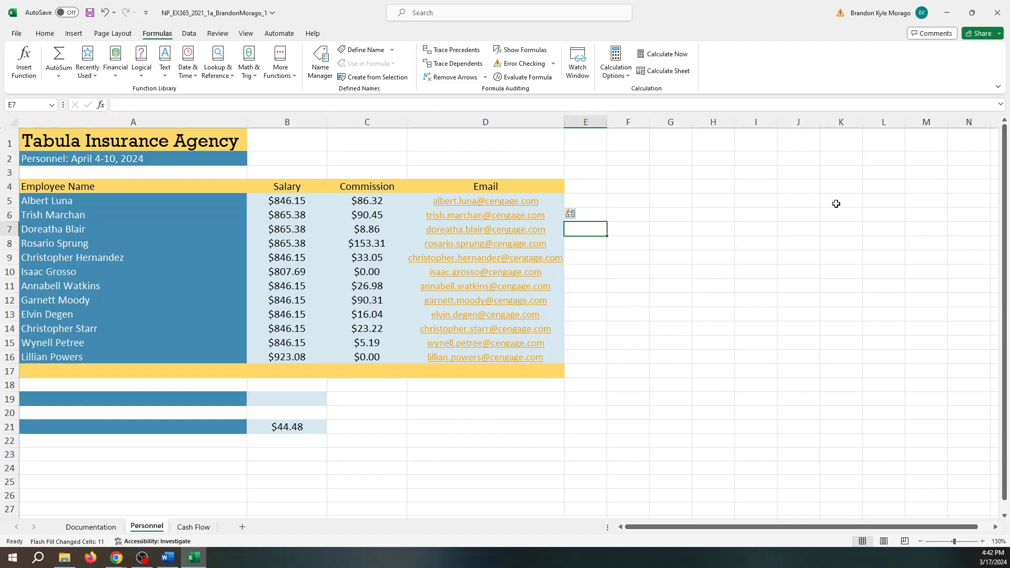
# - Set column D's width to exactly 36 so every e-mail address fits
pyautogui.moveTo(563, 123); pyautogui.dragTo(563, 123)
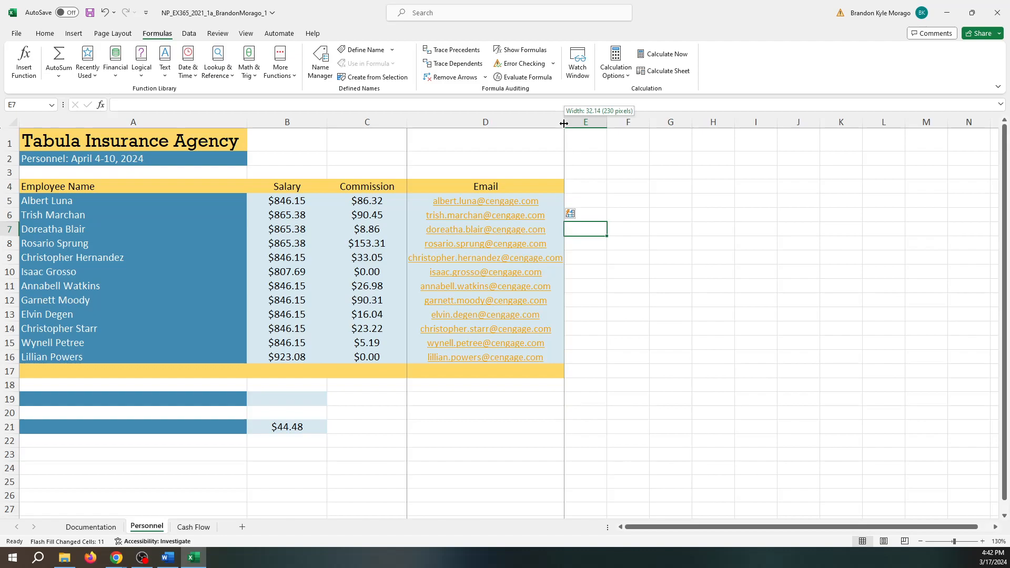
pyautogui.moveTo(563, 123); pyautogui.dragTo(563, 123)
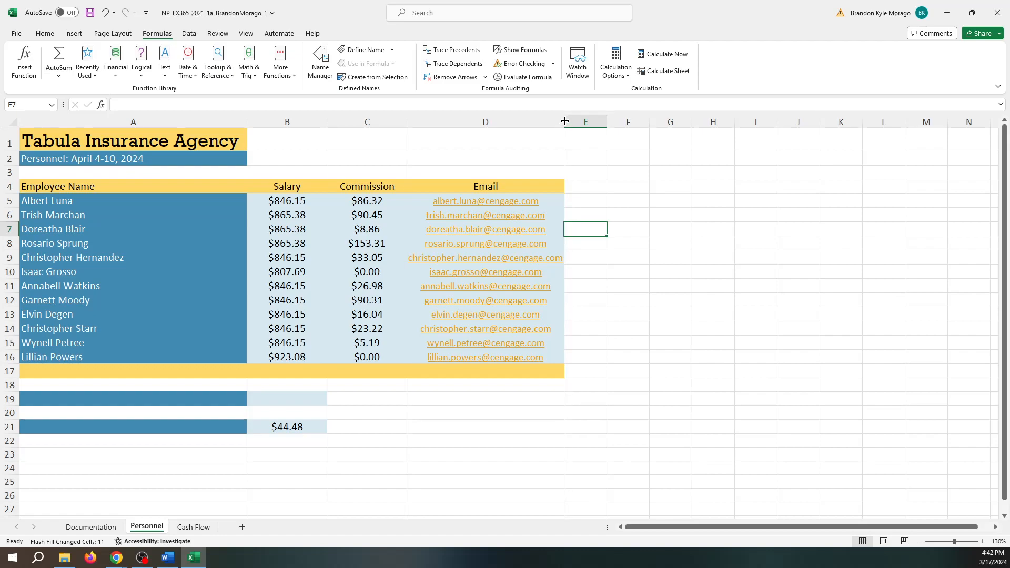
pyautogui.rightClick(561, 122)
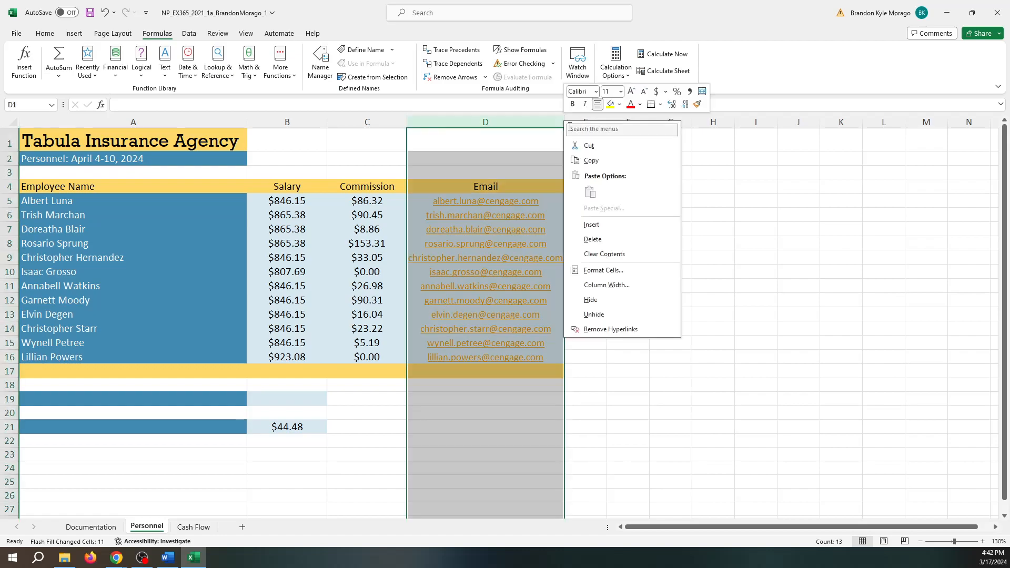
pyautogui.click(608, 285)
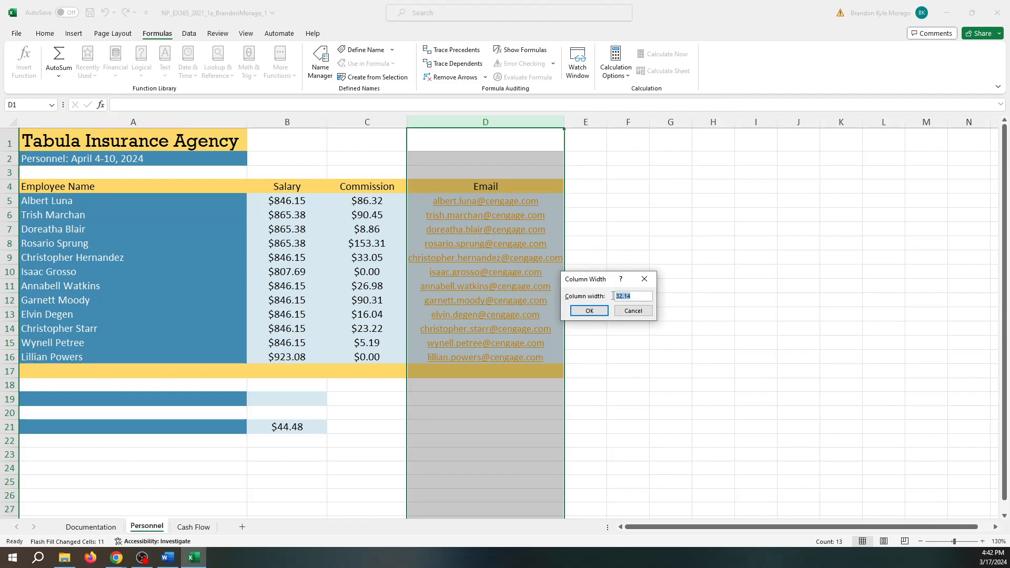
pyautogui.press('BackSpace')
pyautogui.write('36')
pyautogui.click(590, 311)
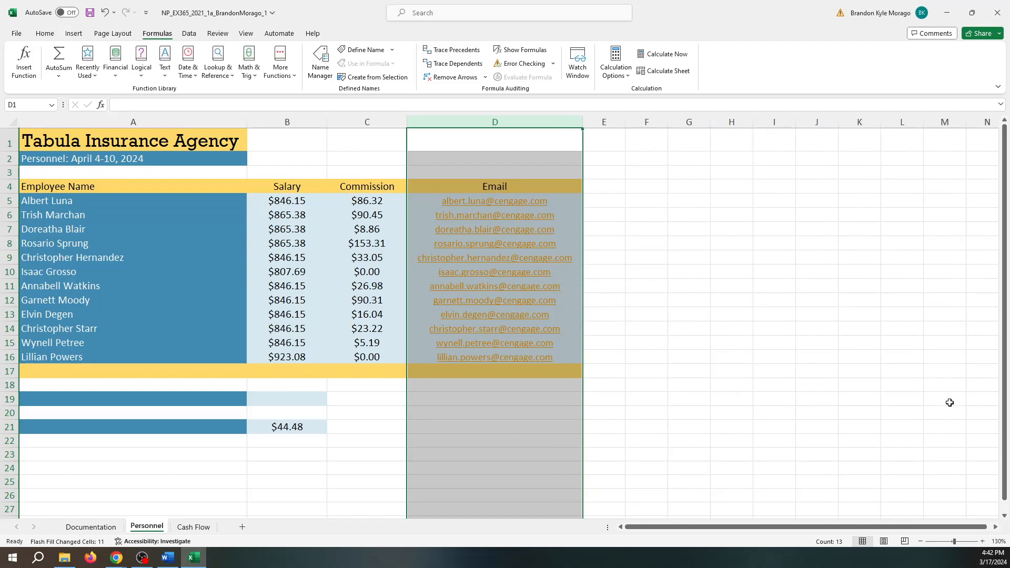
pyautogui.click(76, 373)
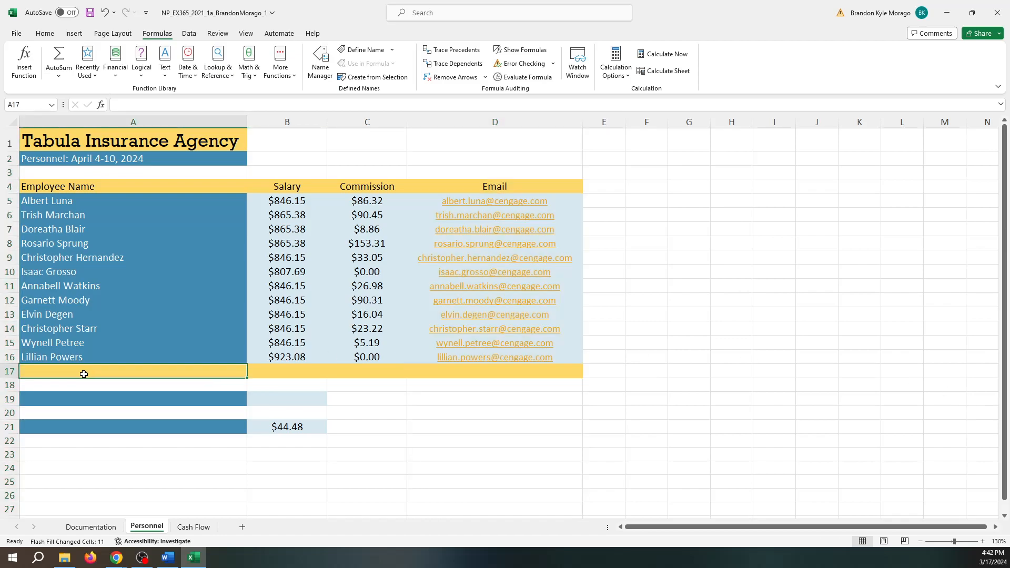
# - Label A17 'Total' and start a SUM formula in B17, then cancel it
pyautogui.write('Total')
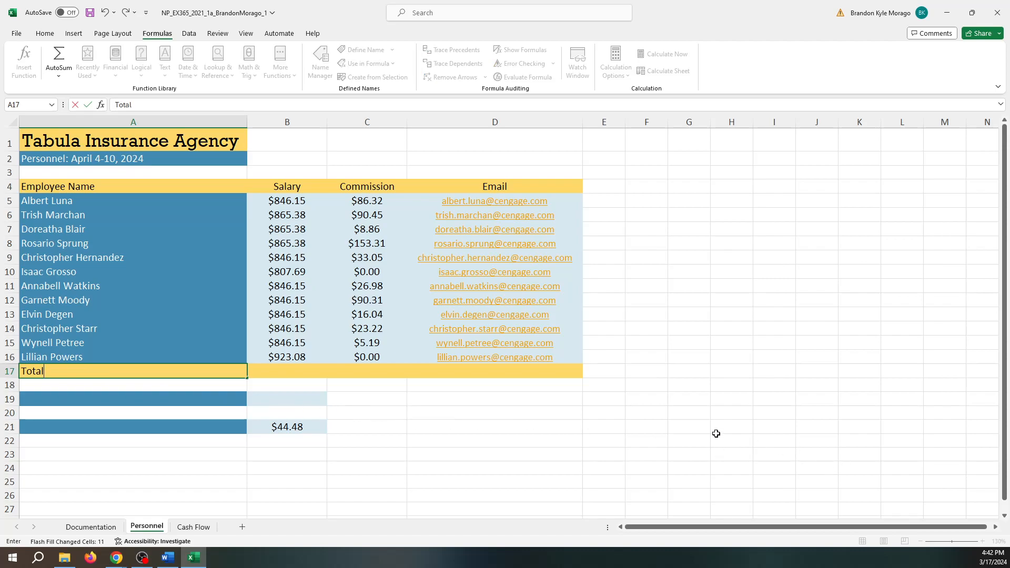
pyautogui.click(269, 370)
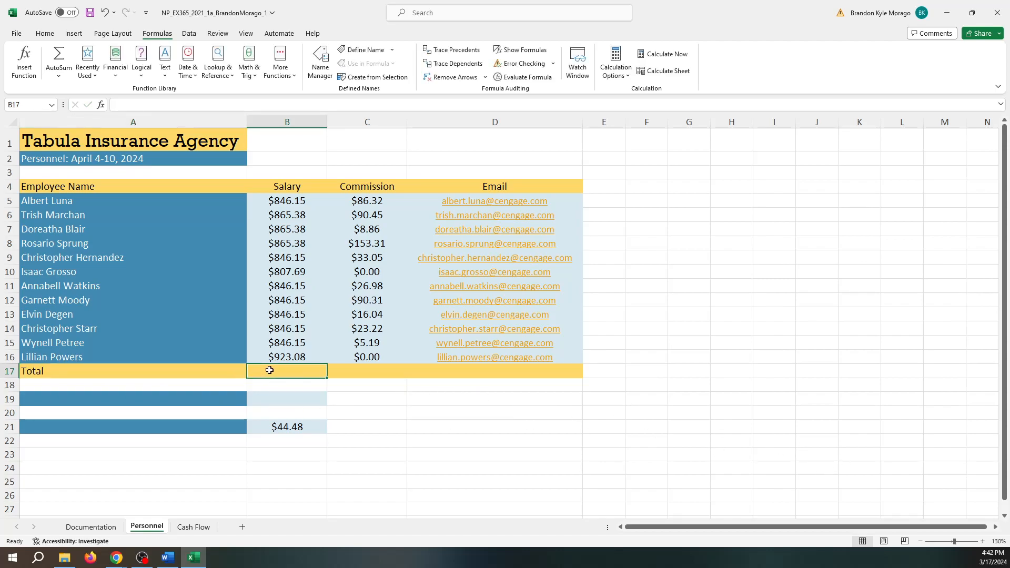
pyautogui.write('=sum')
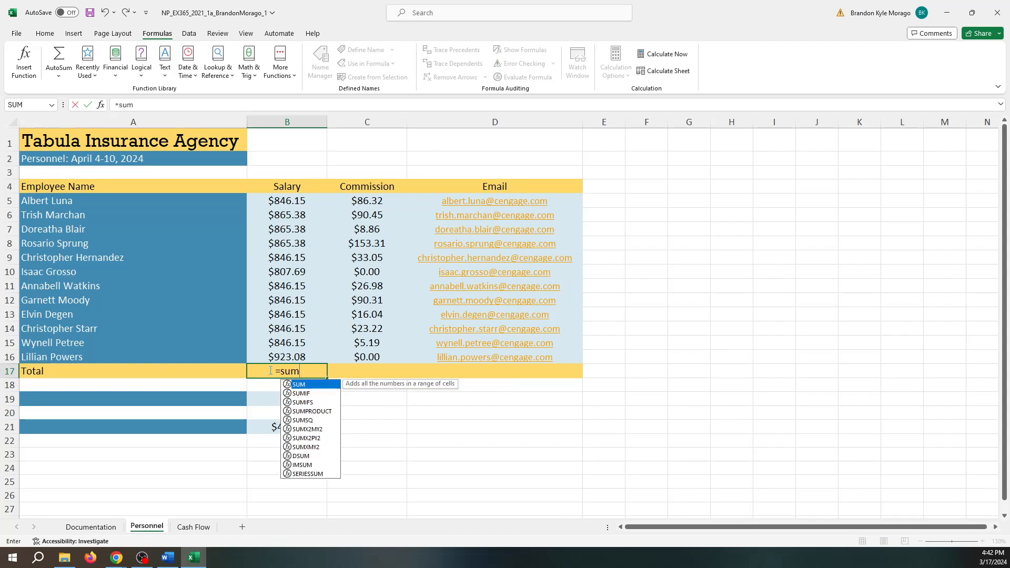
pyautogui.write('(')
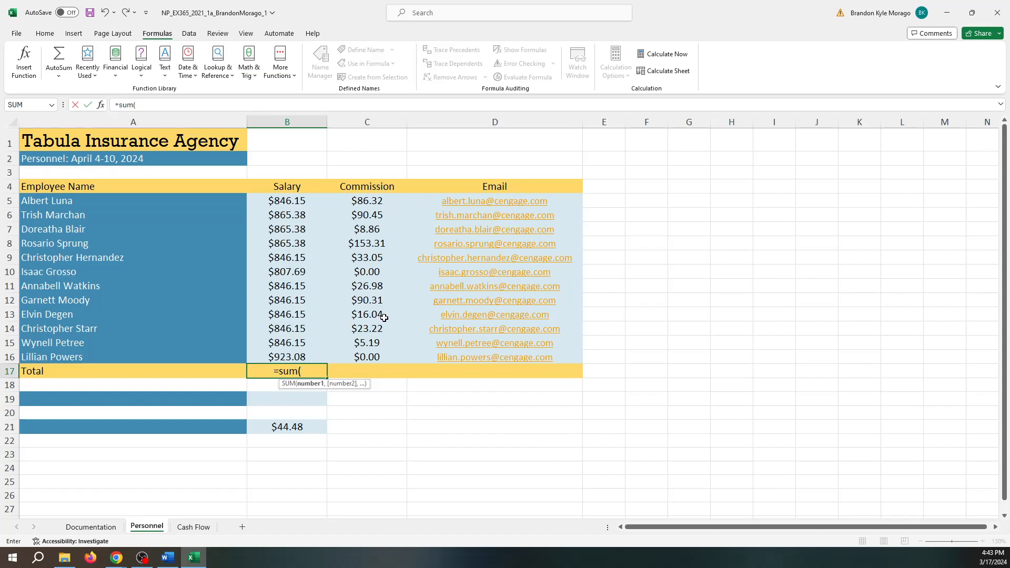
pyautogui.click(298, 201)
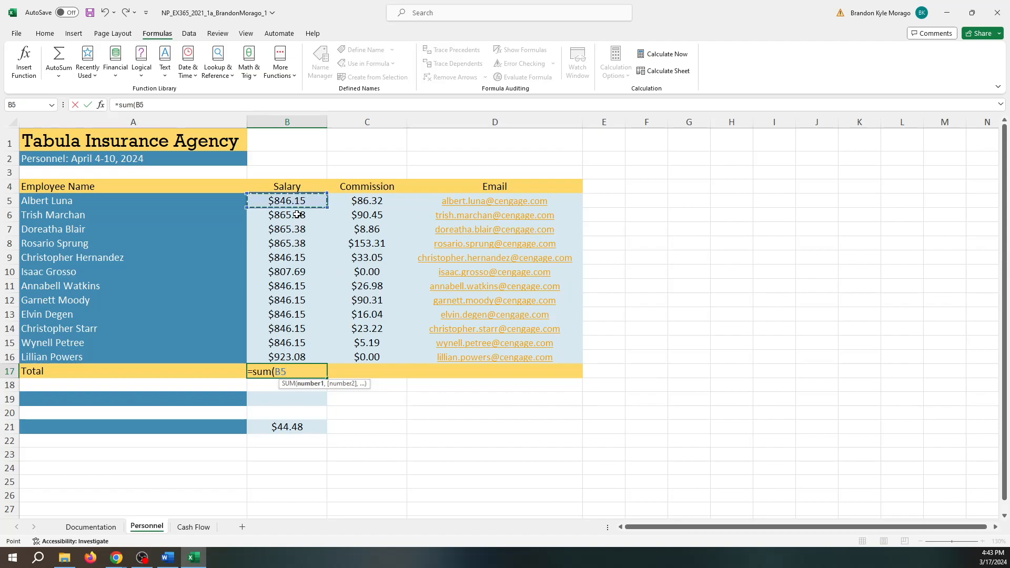
pyautogui.keyDown('shift'); pyautogui.click(304, 357); pyautogui.keyUp('shift')
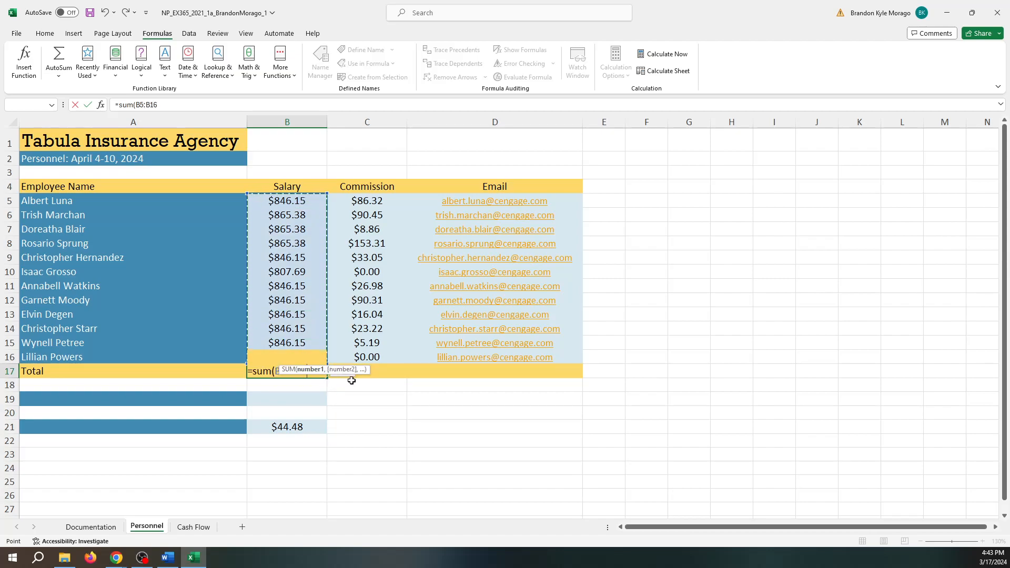
pyautogui.click(288, 202)
pyautogui.moveTo(282, 273); pyautogui.dragTo(310, 343)
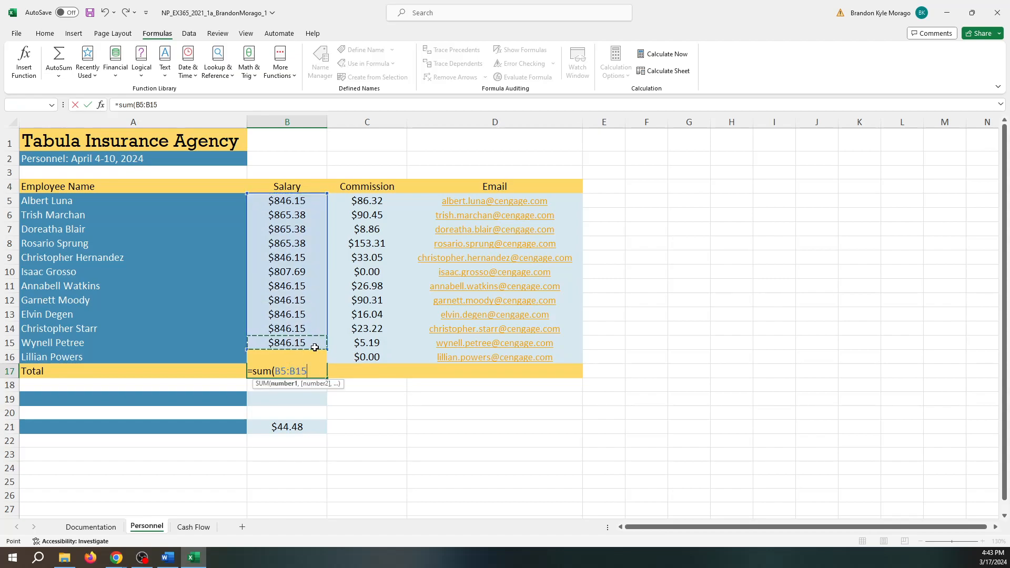
pyautogui.press('Escape')
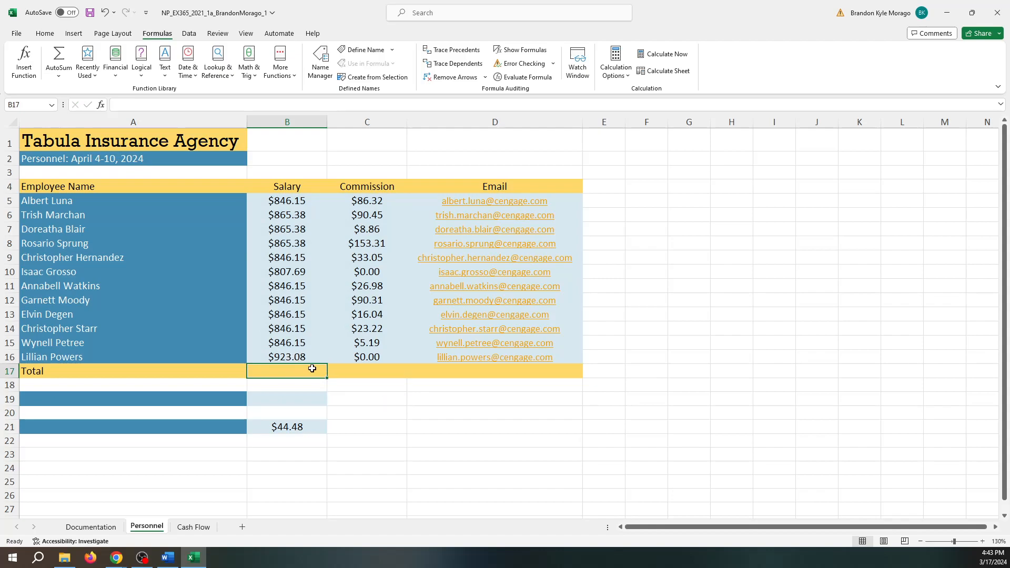
# - Enter =SUM(B5:B16) in B17, giving a salary total of $10,249.96
pyautogui.write('=')
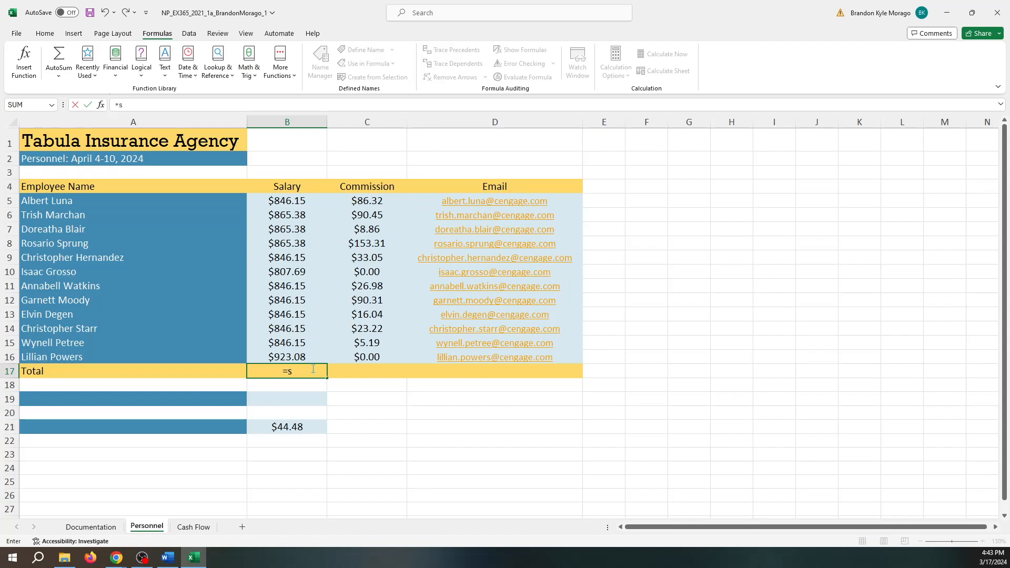
pyautogui.write('sum(')
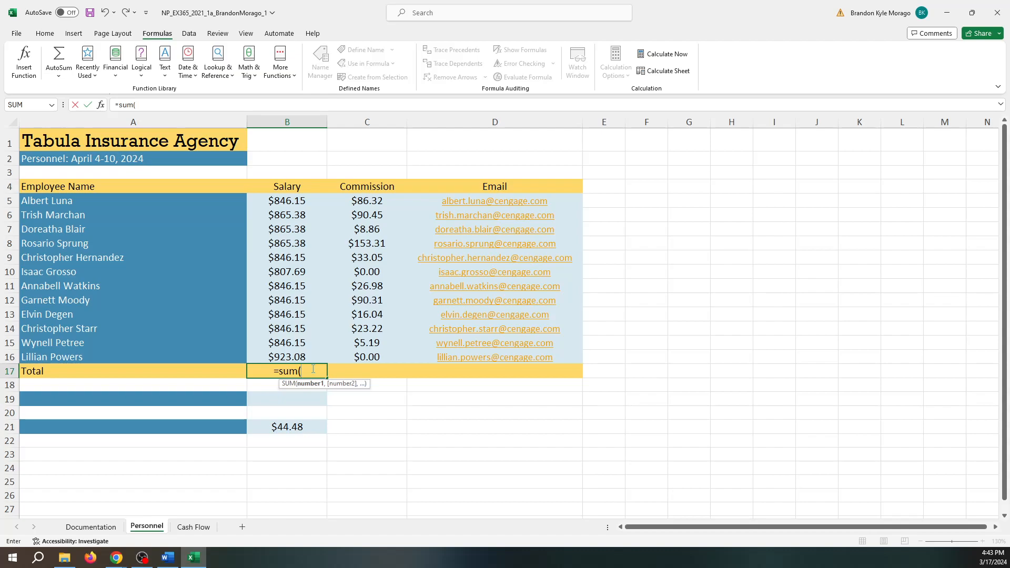
pyautogui.write(')b5:')
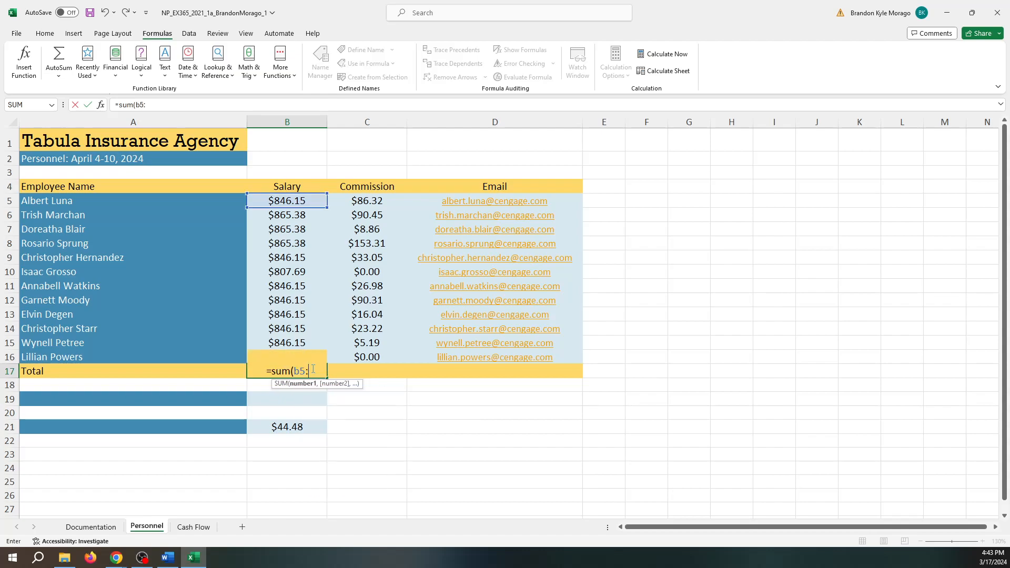
pyautogui.press('BackSpace')
pyautogui.write(':b16')
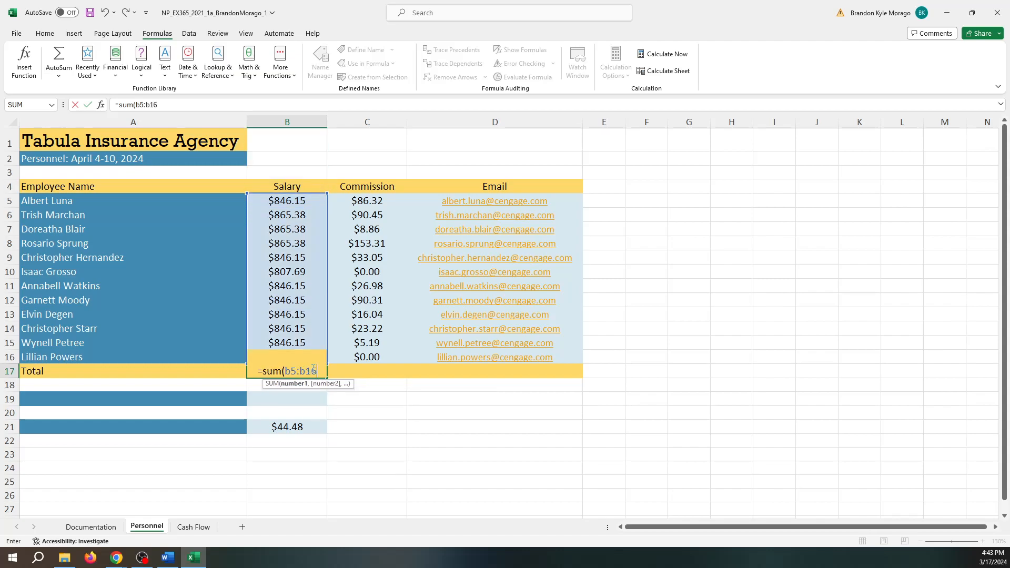
pyautogui.write(')')
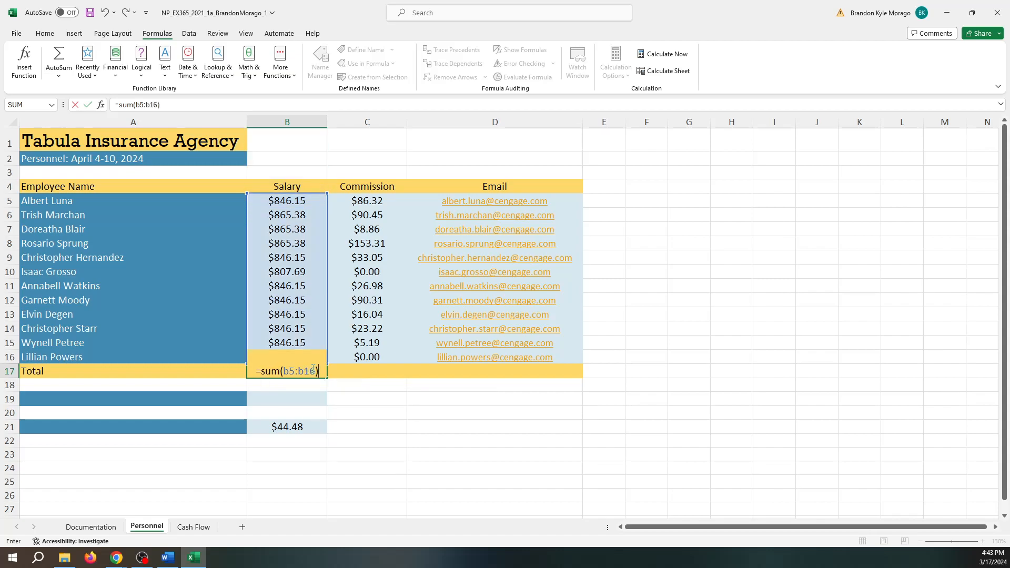
pyautogui.click(341, 385)
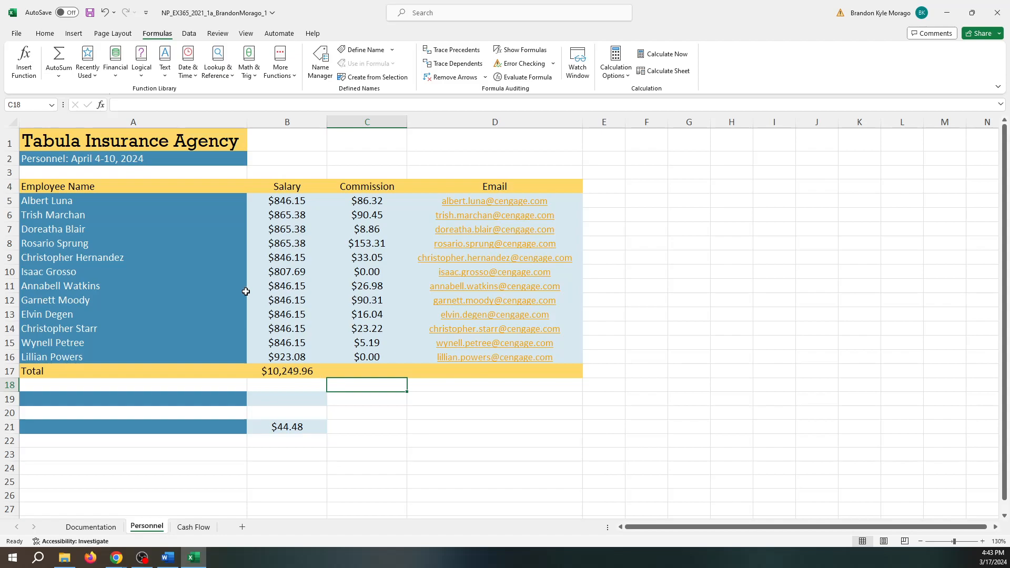
pyautogui.click(303, 370)
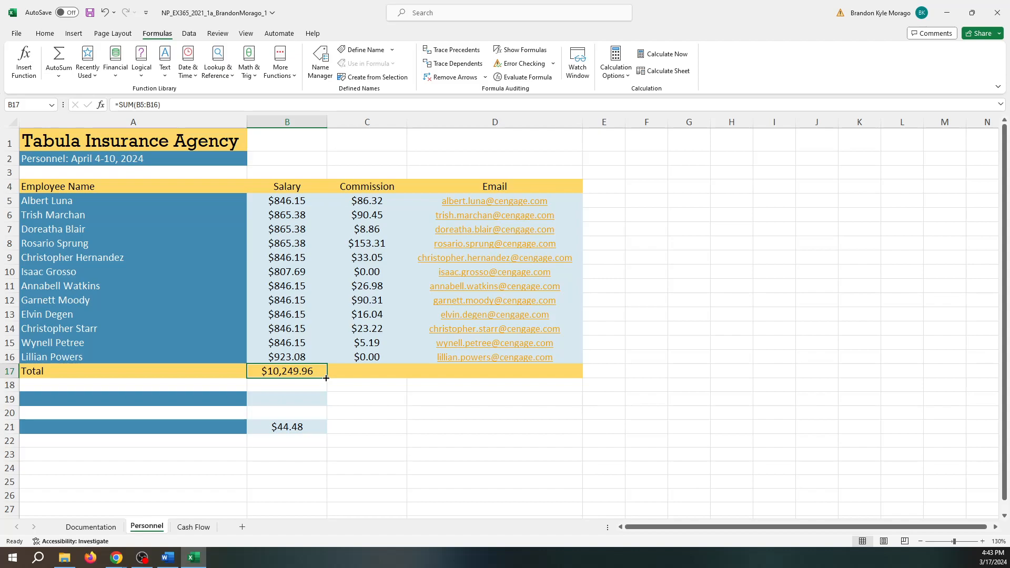
# - Copy the B17 total formula into C17 so commissions total $533.73
pyautogui.moveTo(326, 377); pyautogui.dragTo(384, 372)
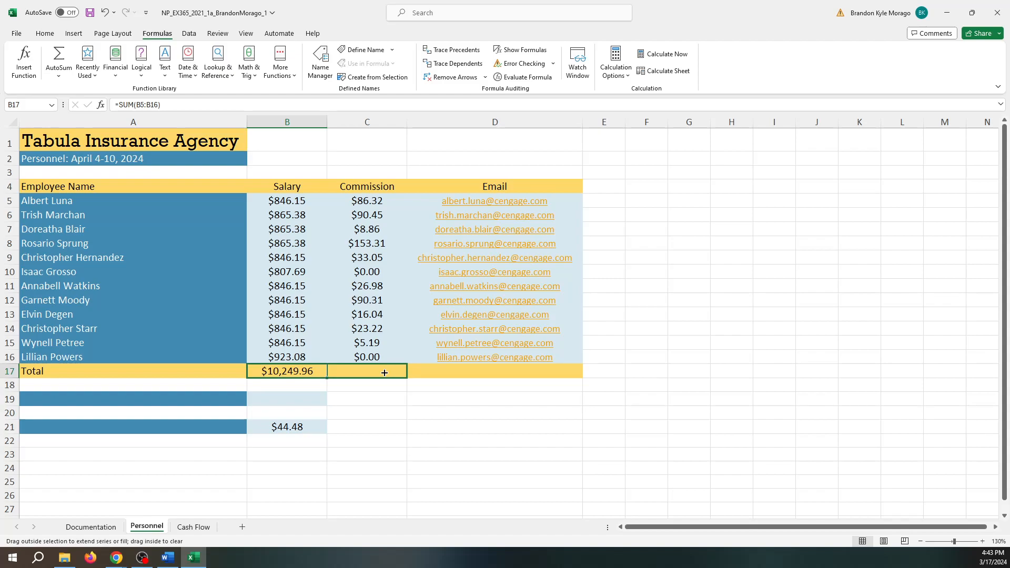
pyautogui.moveTo(384, 373); pyautogui.dragTo(384, 371)
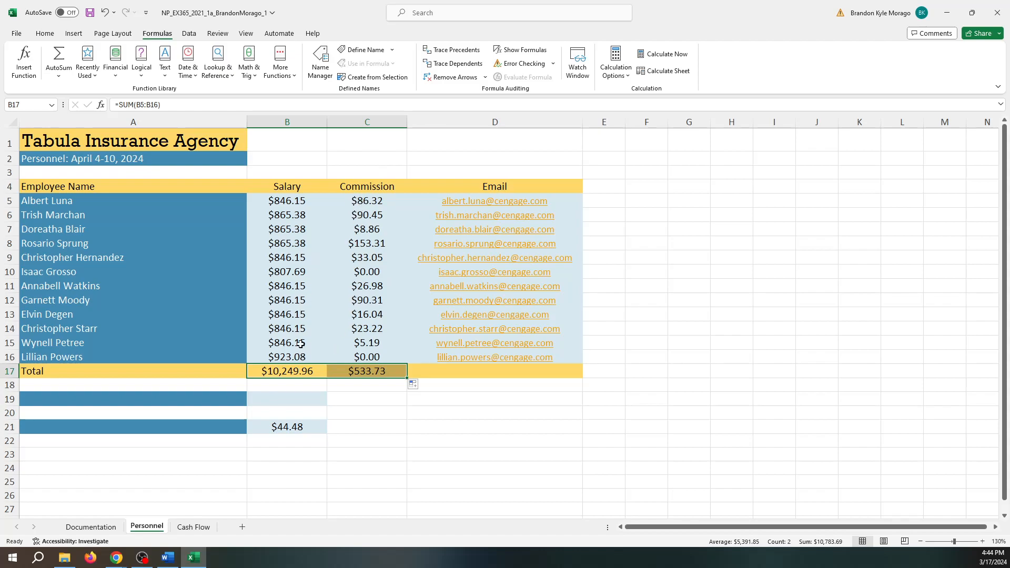
pyautogui.click(364, 384)
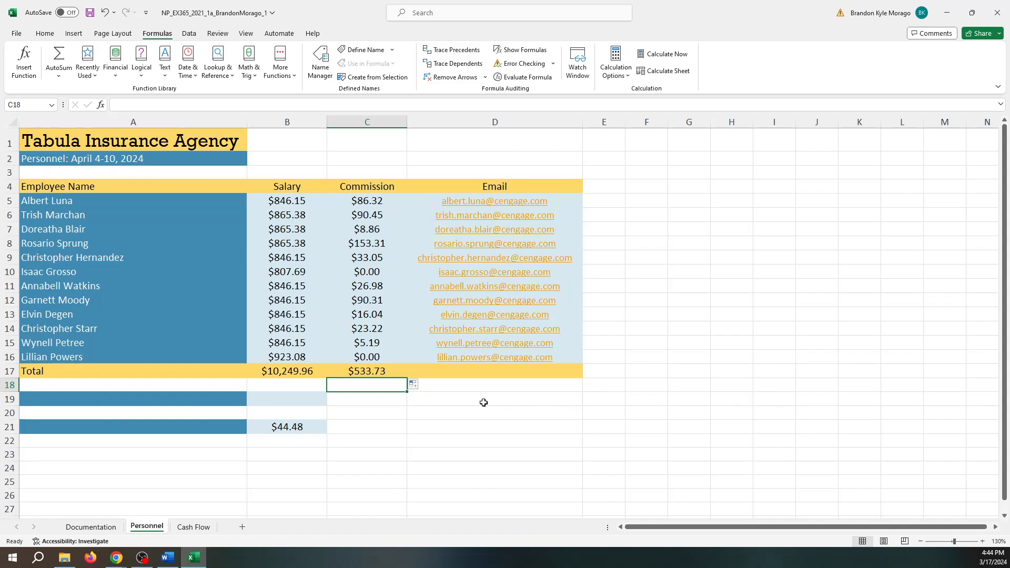
# - Type the label Number of Employees into cell A19
pyautogui.click(105, 402)
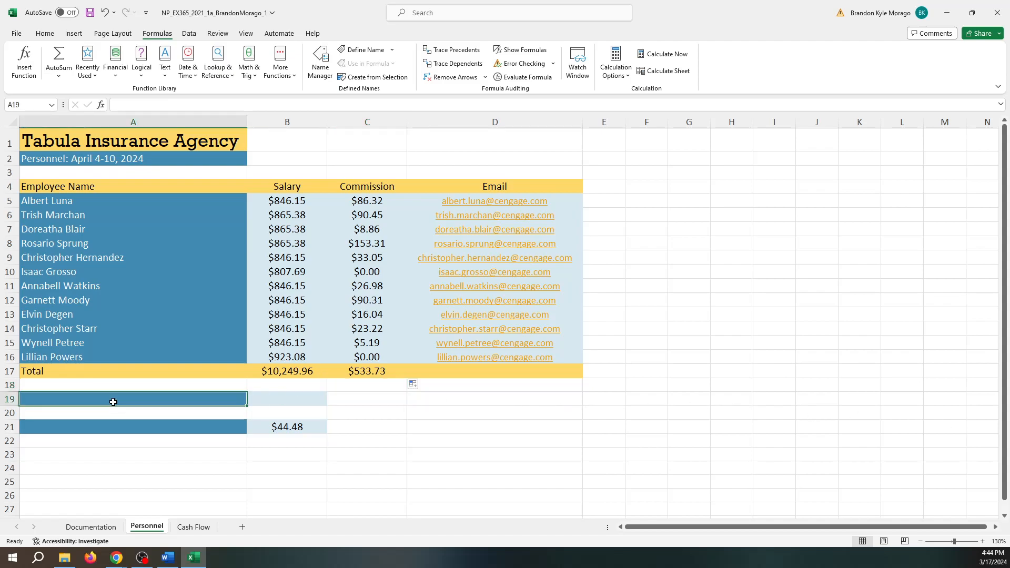
pyautogui.write('Number of Employees')
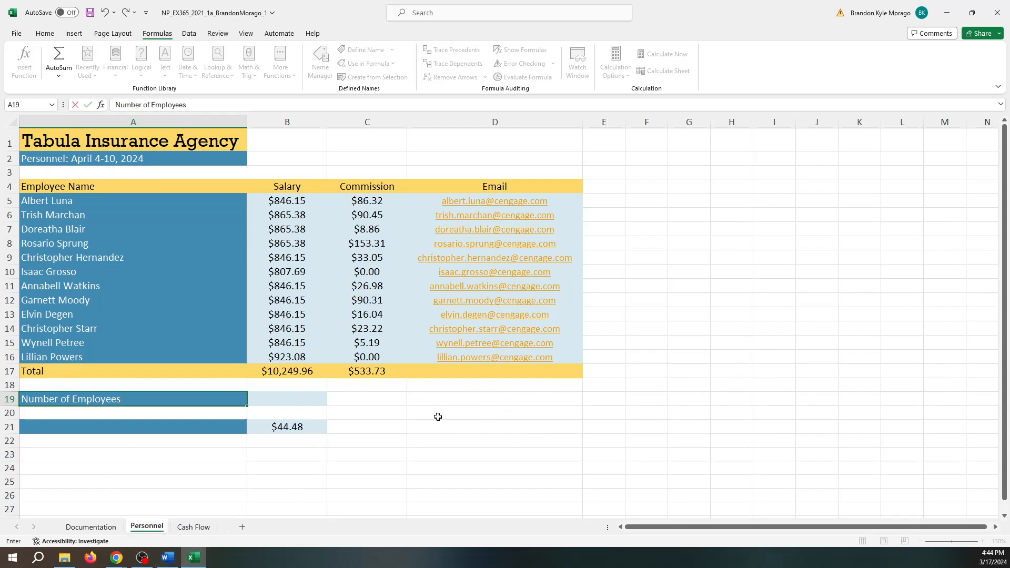
# - Enter =COUNT(B5:B16) in B19, correcting the mistyped range, to show 12 employees
pyautogui.click(299, 401)
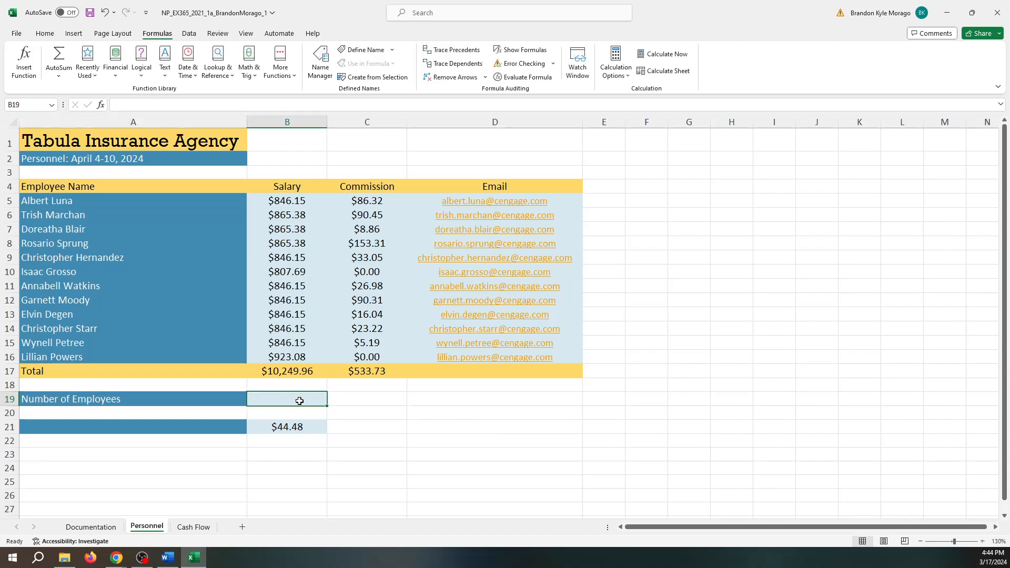
pyautogui.write('=')
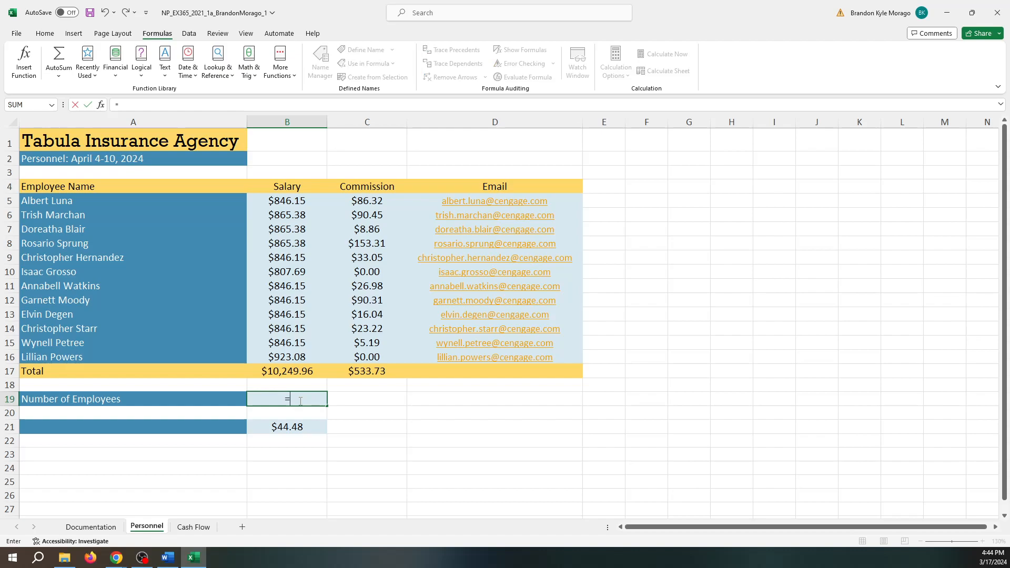
pyautogui.write('co')
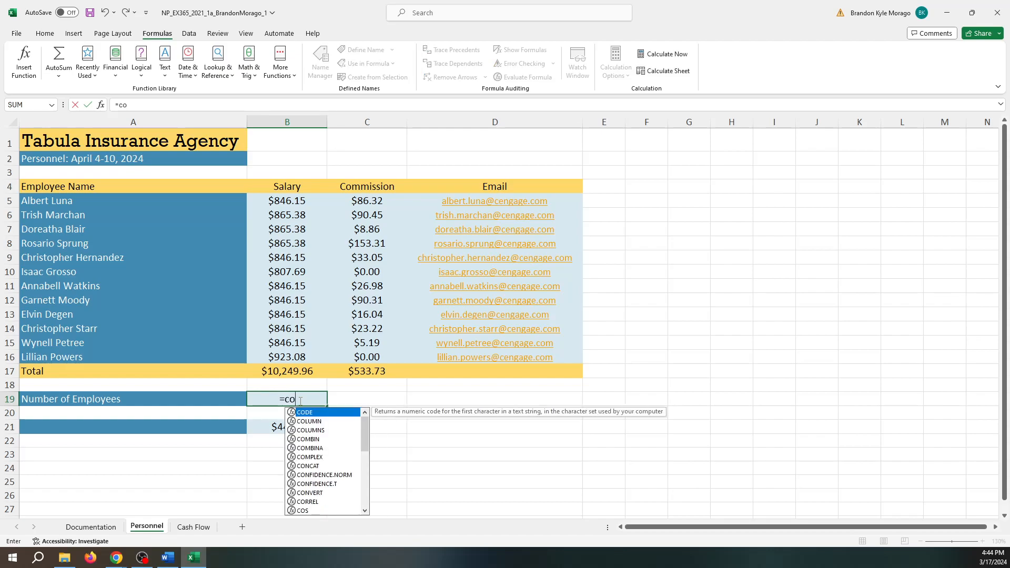
pyautogui.write('unt(')
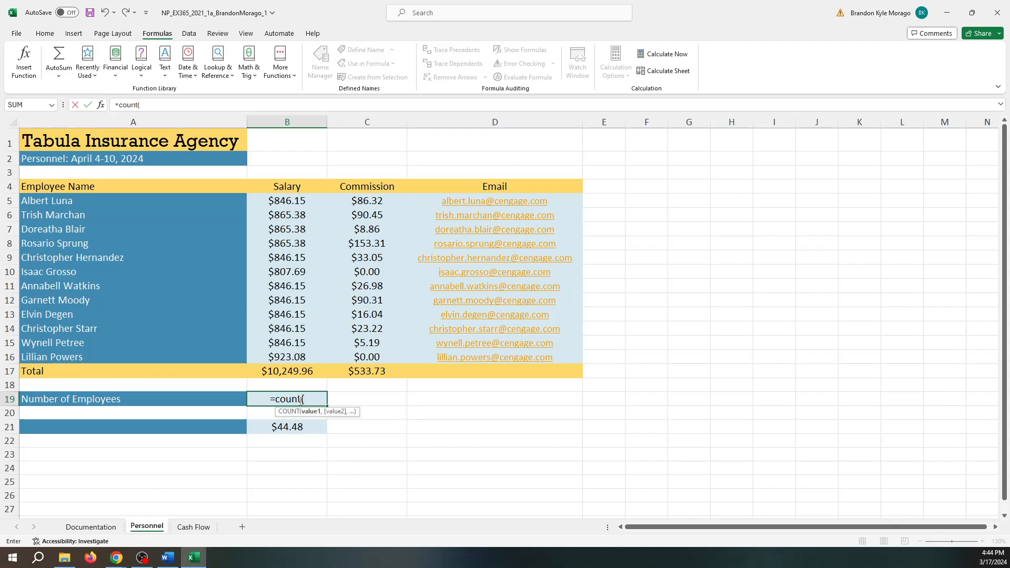
pyautogui.write('b5:16)_')
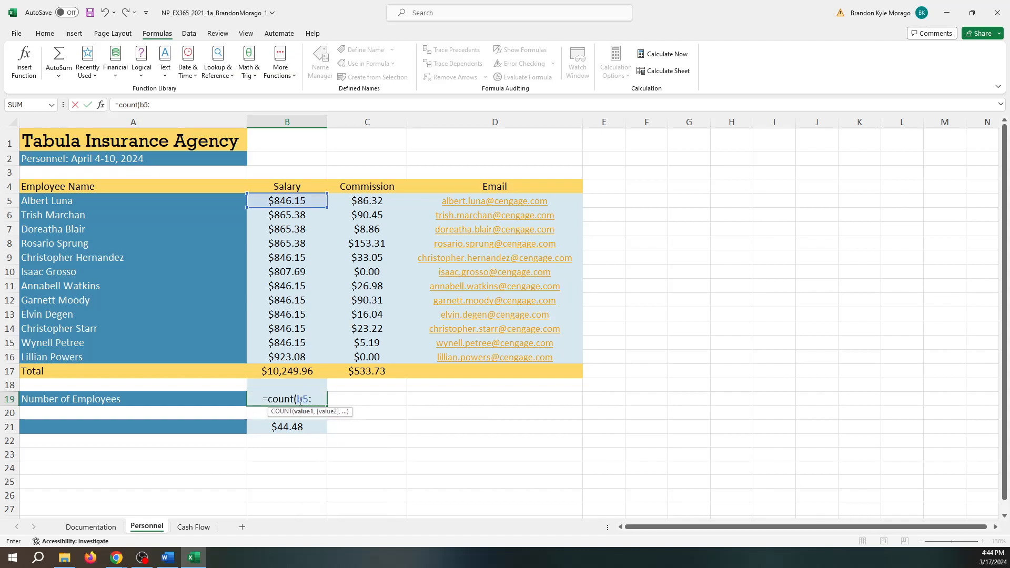
pyautogui.press('BackSpace')
pyautogui.press('BackSpace')
pyautogui.press('BackSpace')
pyautogui.press('BackSpace')
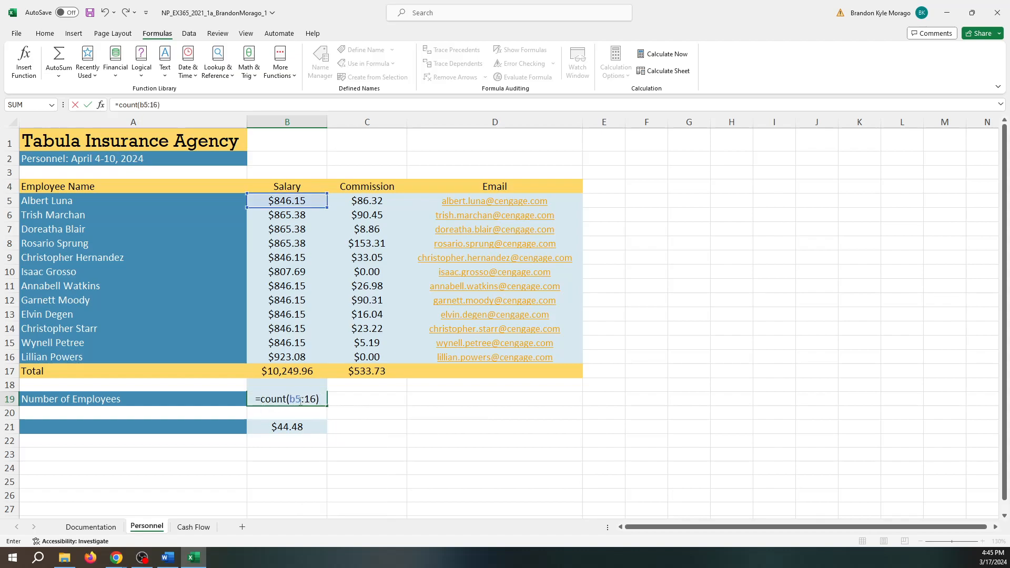
pyautogui.write('b')
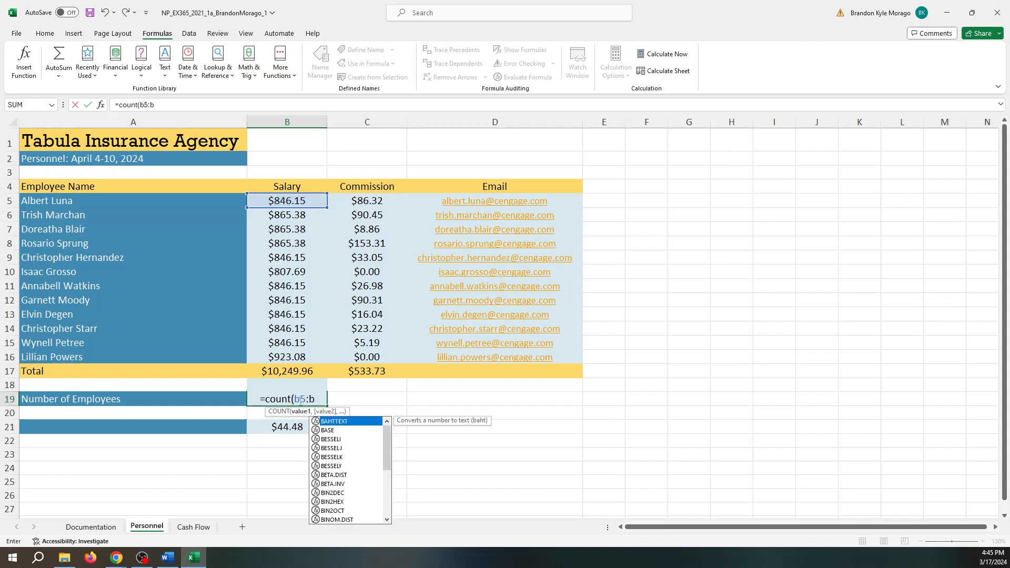
pyautogui.write('16')
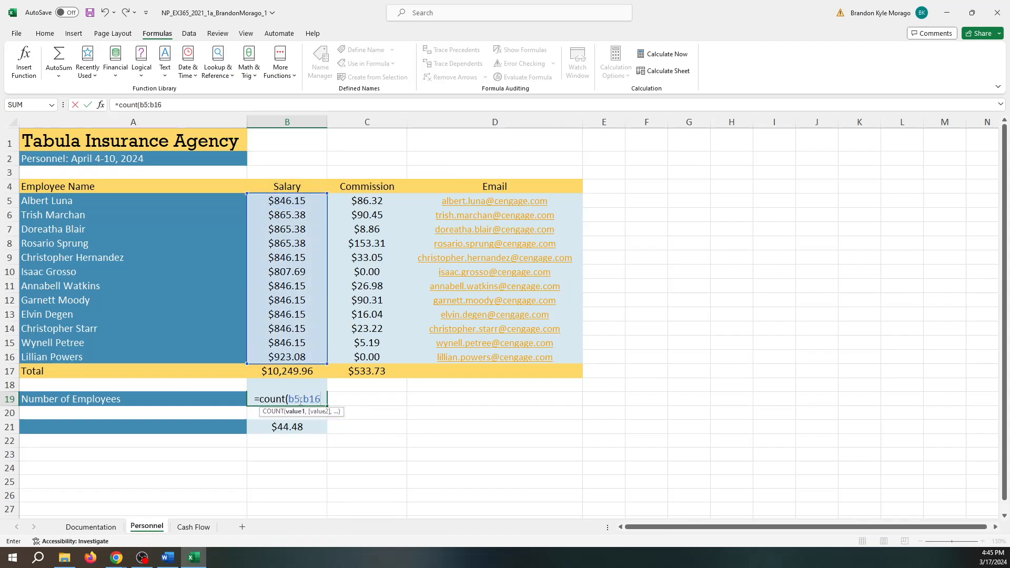
pyautogui.write(')')
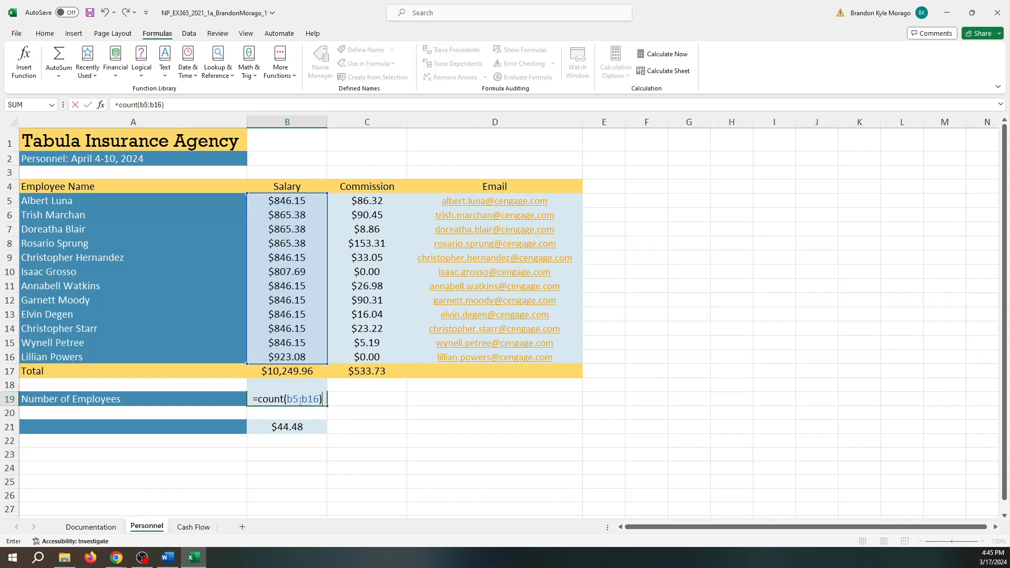
pyautogui.press('Return')
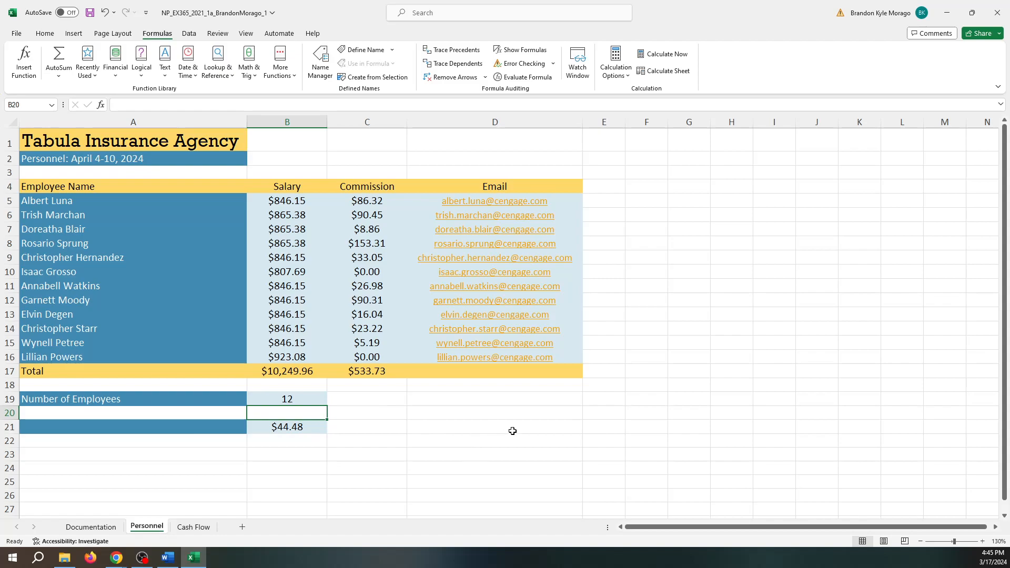
# - Label cell A21 'Average Commission' beside the $44.48 value
pyautogui.click(197, 427)
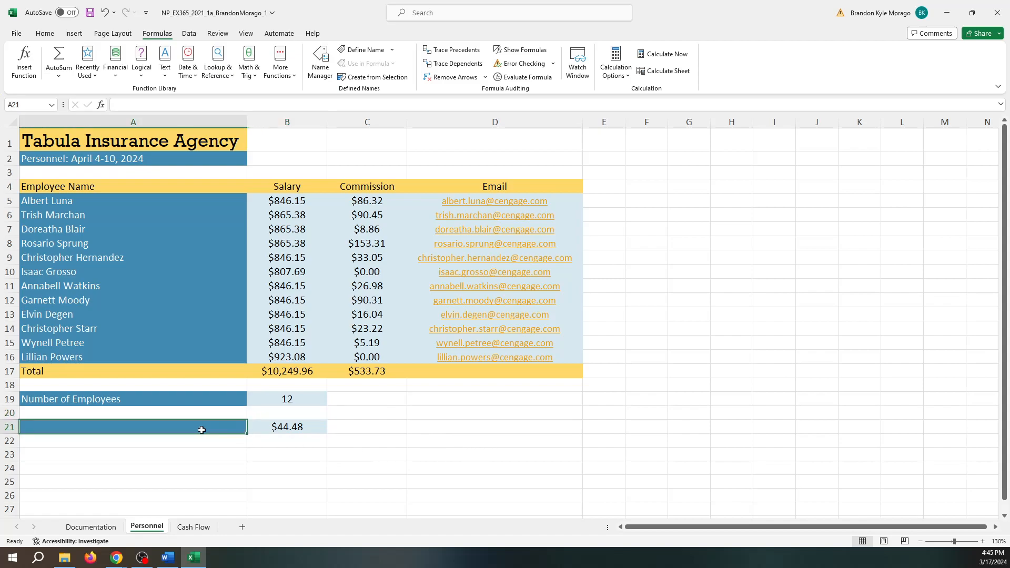
pyautogui.write('Average Commission')
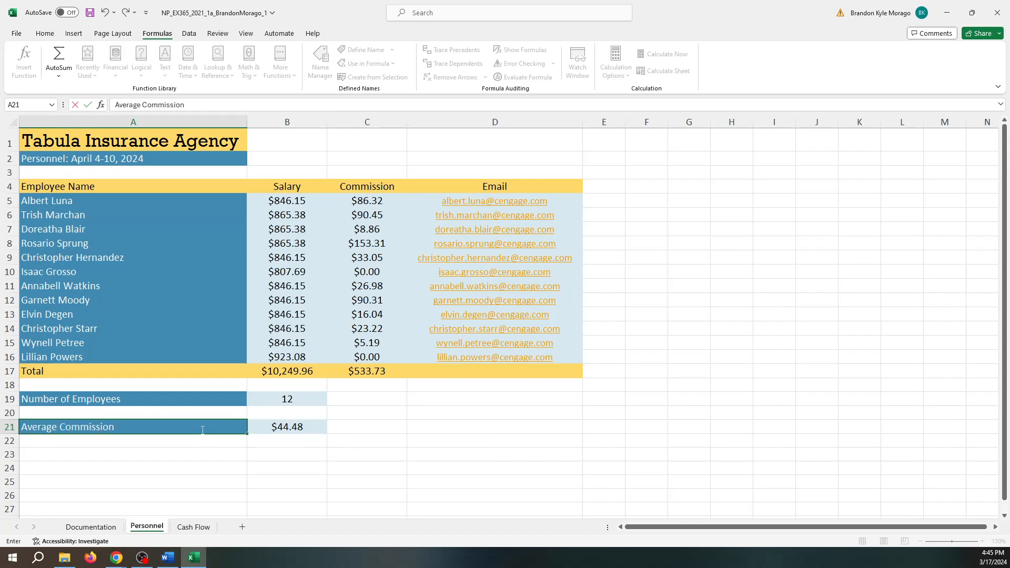
pyautogui.click(380, 438)
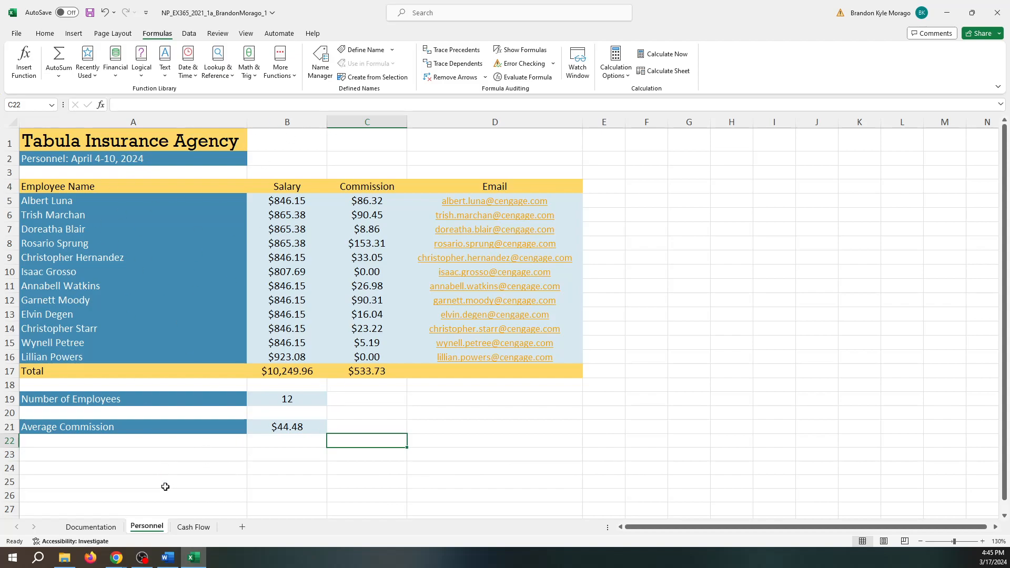
# - Switch to the Cash Flow sheet and browse the Data, Review and View ribbon tabs
pyautogui.click(193, 527)
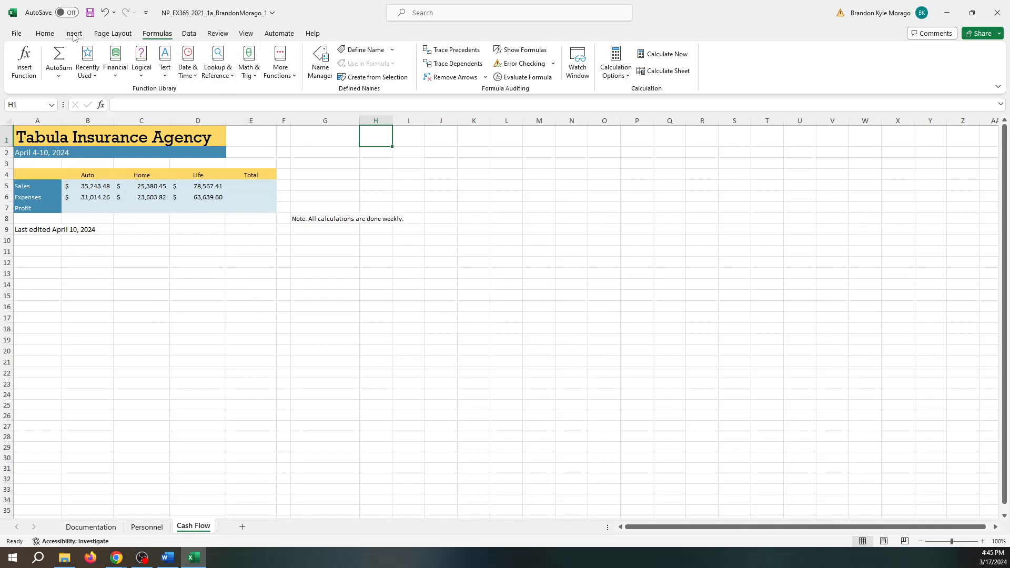
pyautogui.click(190, 35)
pyautogui.click(217, 35)
pyautogui.click(246, 34)
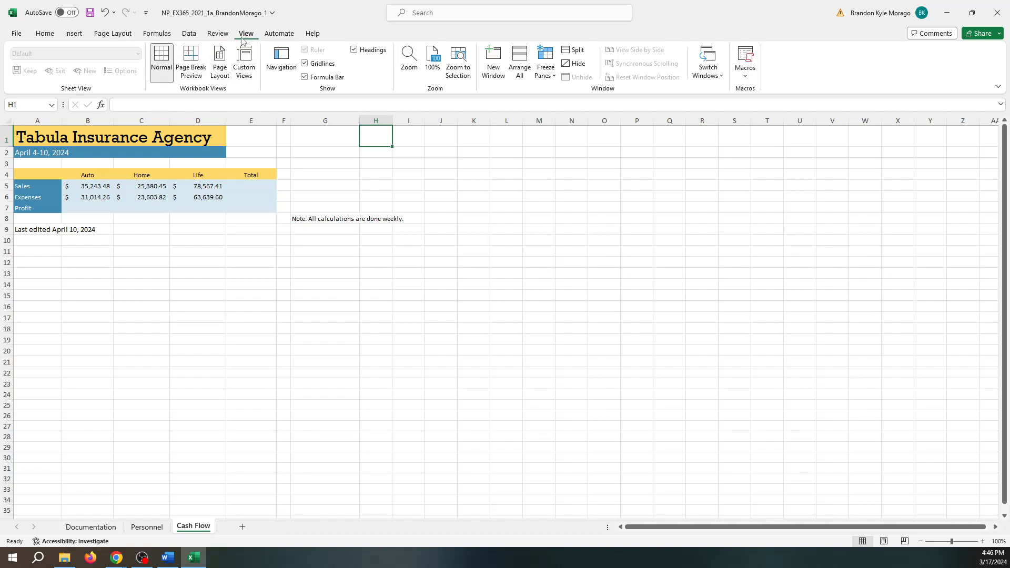
# - Try Page Layout view, undo back to Normal view, and browse the ribbon tabs again
pyautogui.click(220, 70)
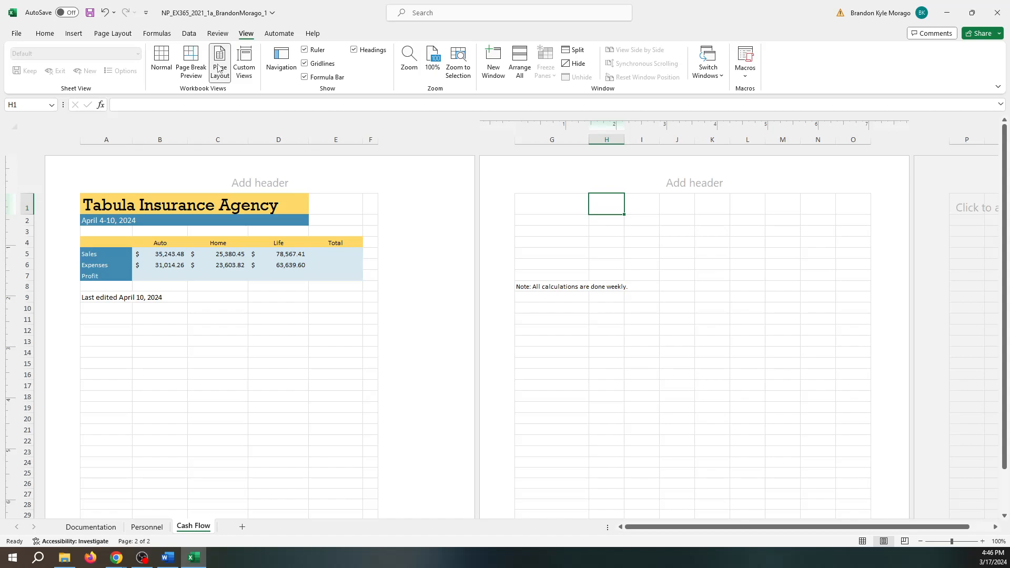
pyautogui.hotkey('ctrl', 'z')
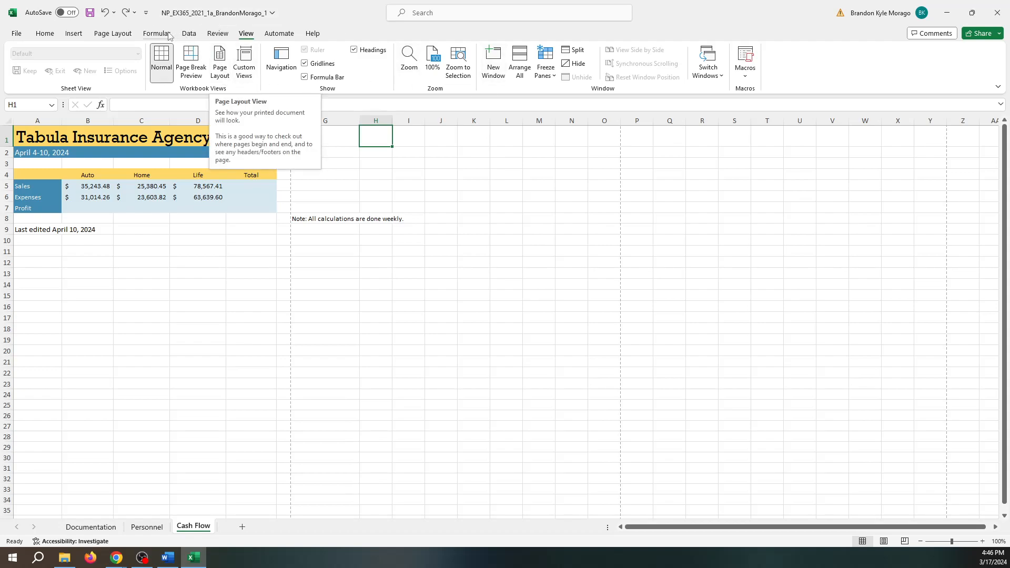
pyautogui.click(191, 34)
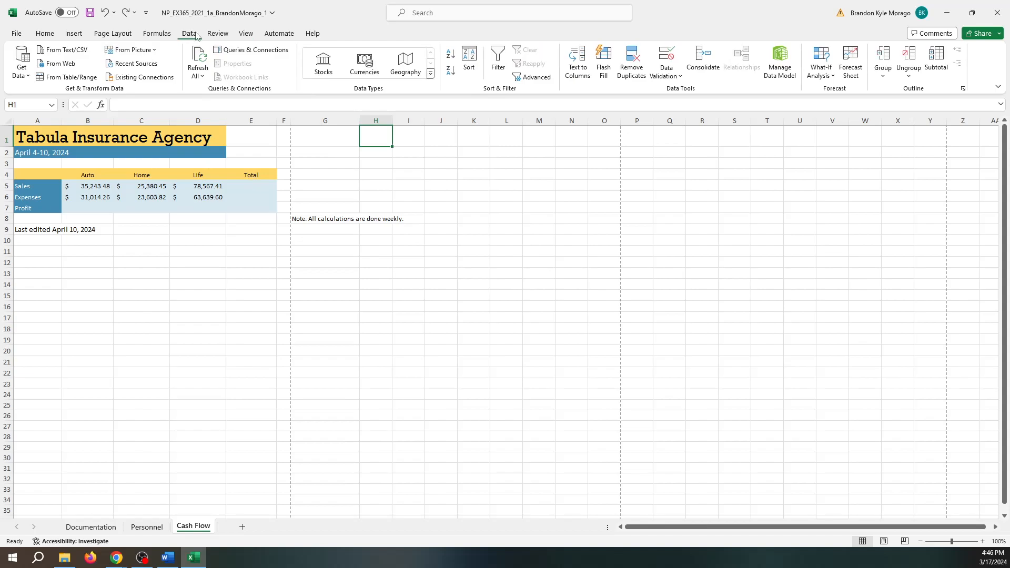
pyautogui.click(217, 34)
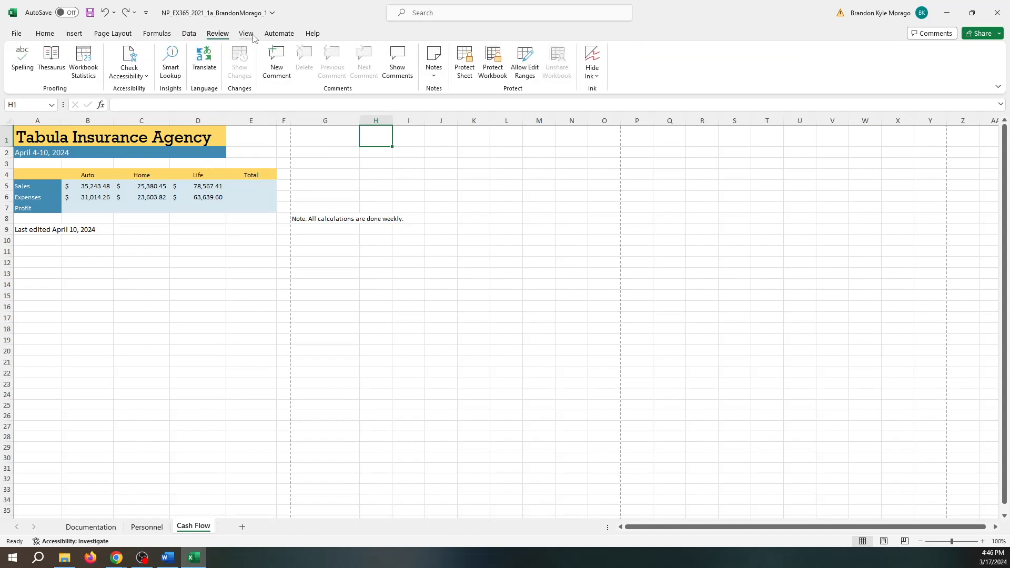
pyautogui.click(247, 33)
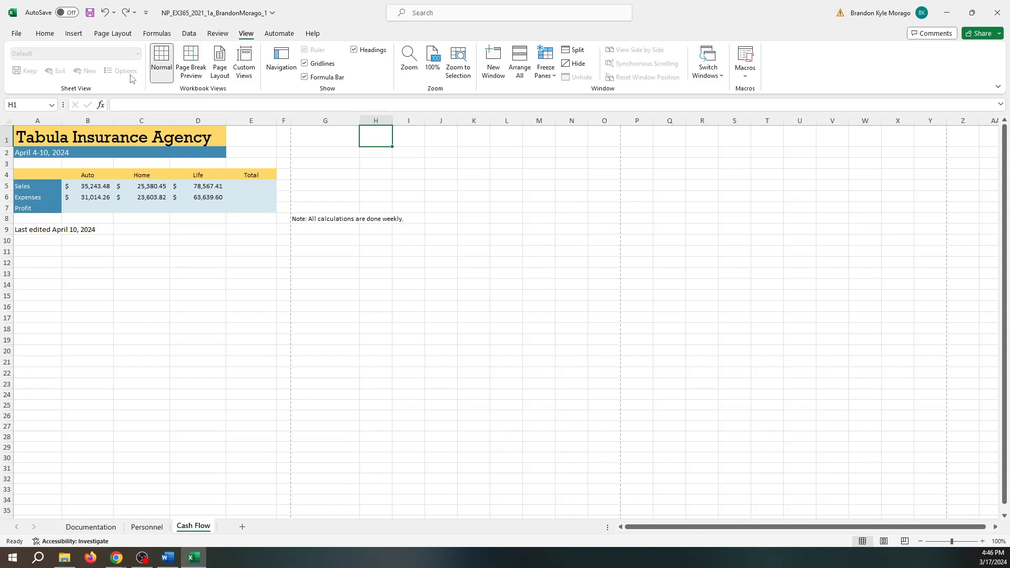
pyautogui.click(279, 34)
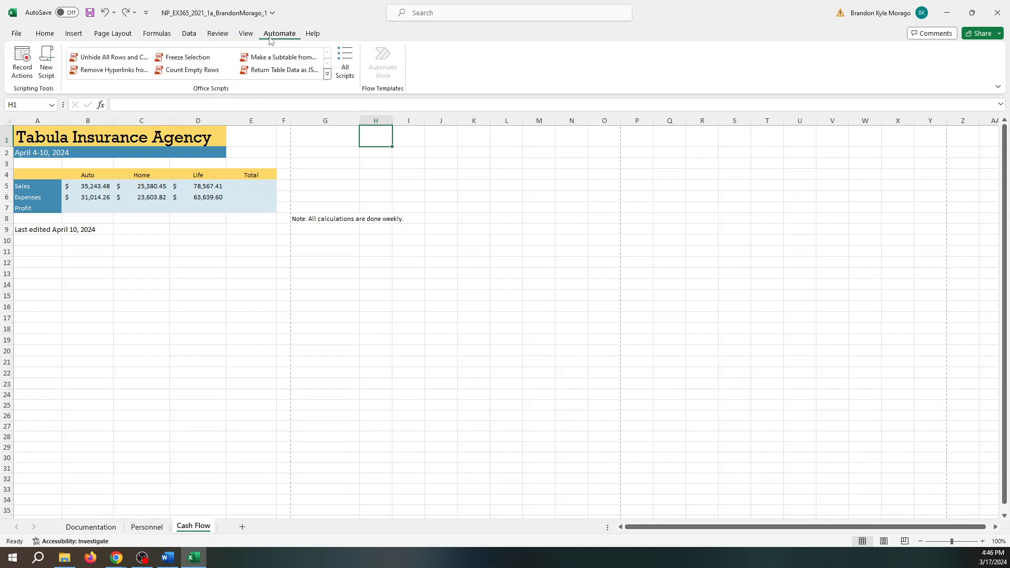
pyautogui.click(245, 34)
# - Search 'orien' in Tell Me and set the Cash Flow page orientation to Landscape
pyautogui.click(453, 19)
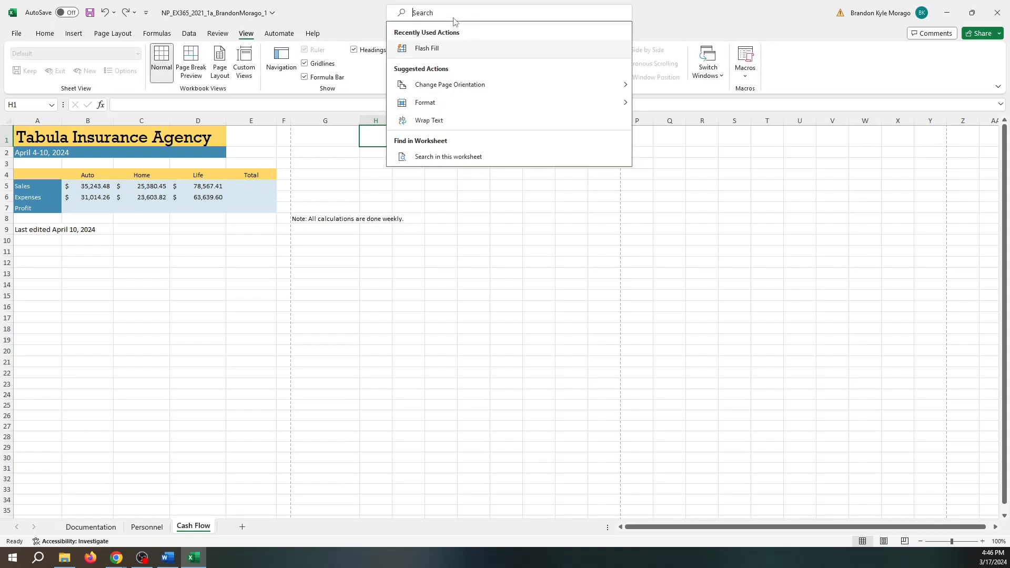
pyautogui.write('orien')
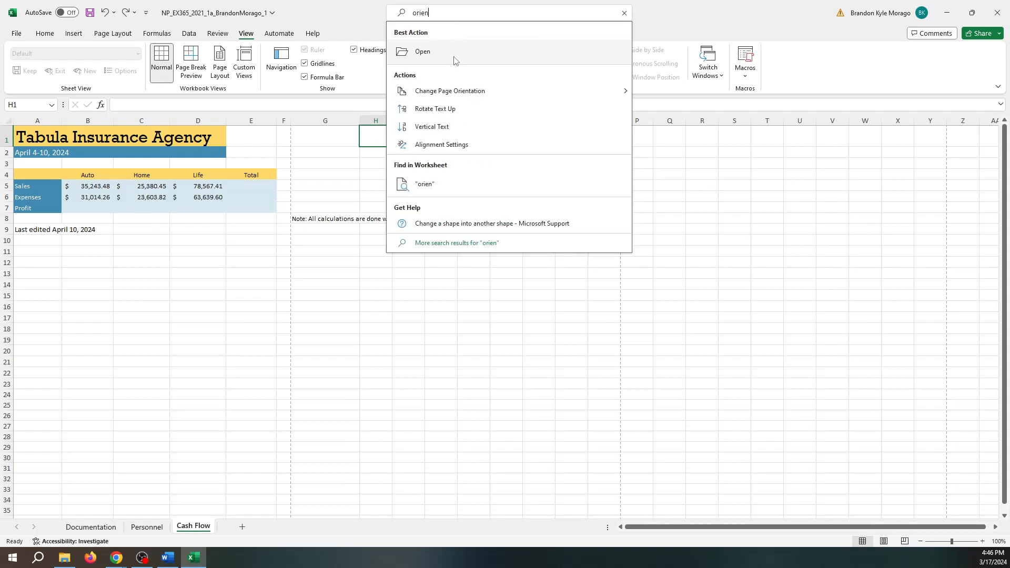
pyautogui.moveTo(451, 92)
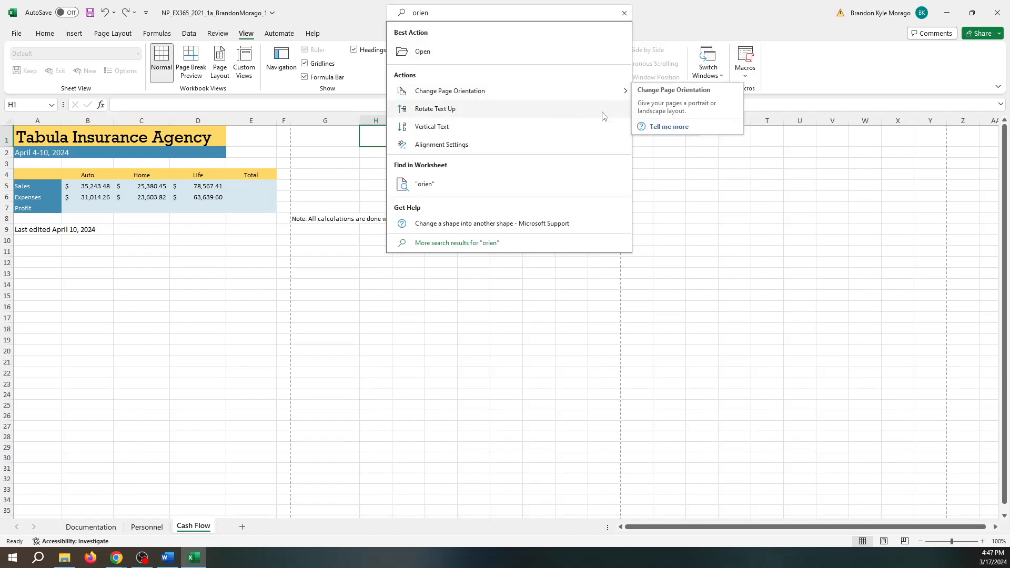
pyautogui.moveTo(581, 94)
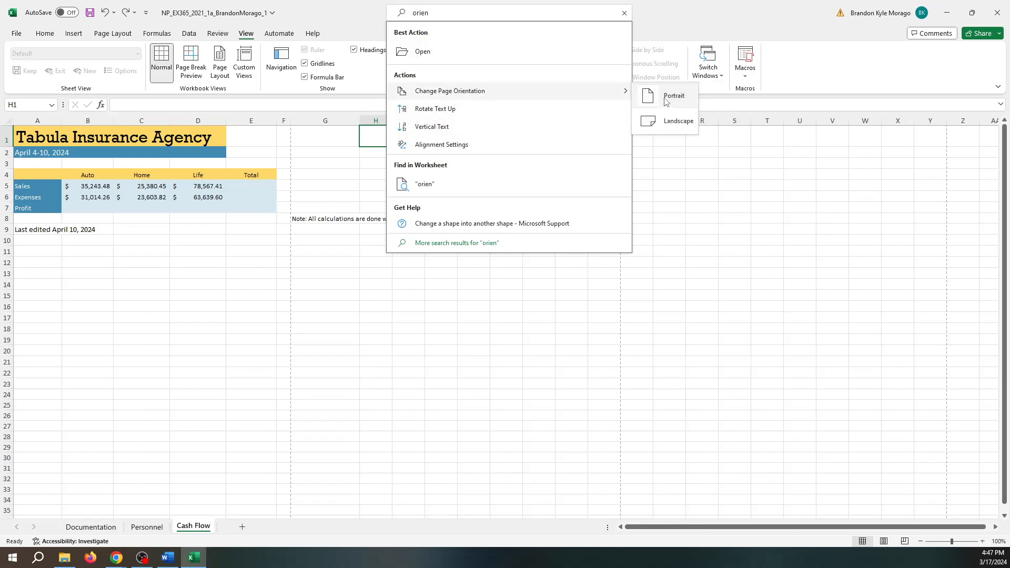
pyautogui.click(668, 121)
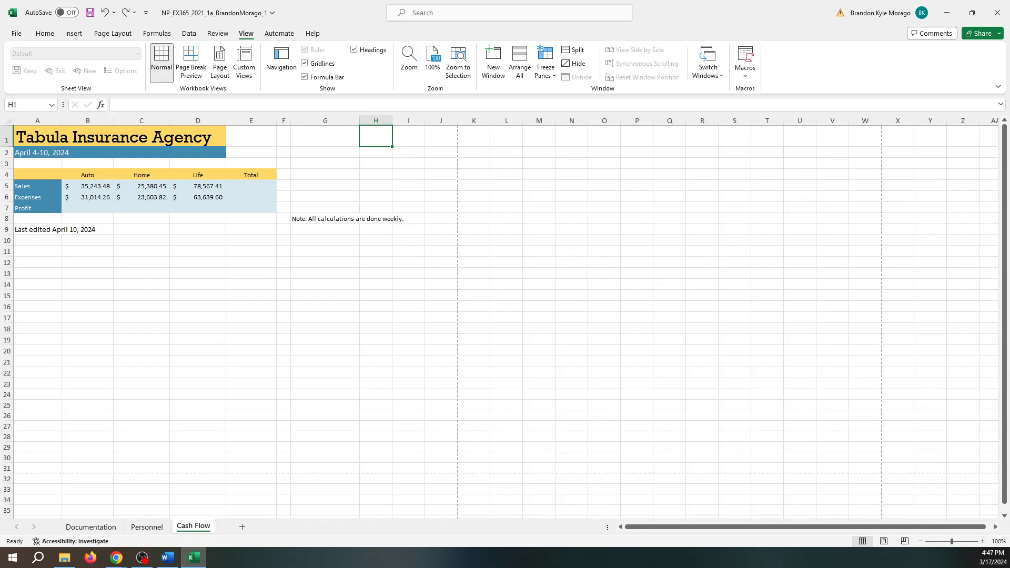
pyautogui.click(37, 154)
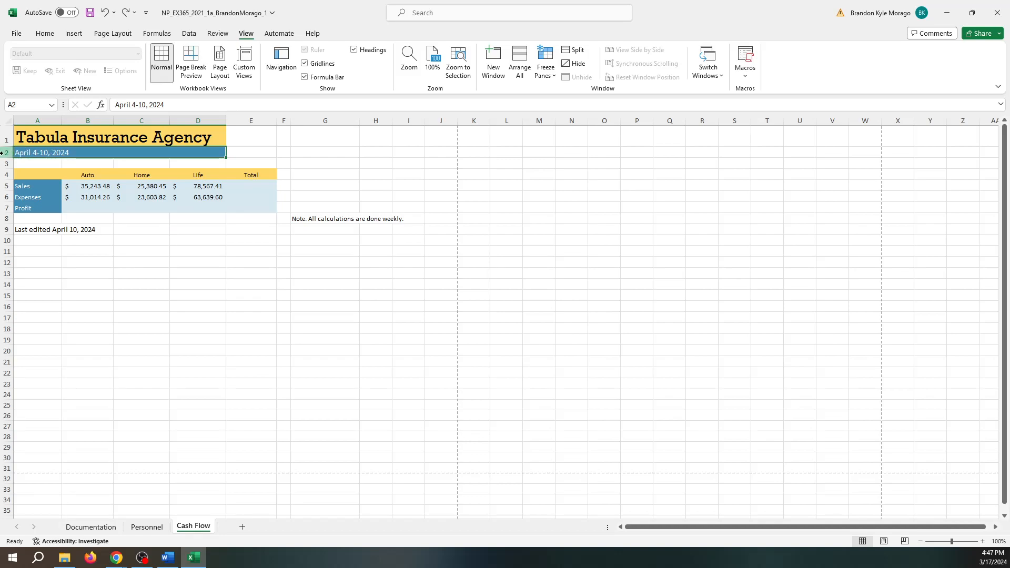
# - Prefix the A2 subtitle with 'Cash Flow: ' and select the table range A4:E7
pyautogui.doubleClick(22, 153)
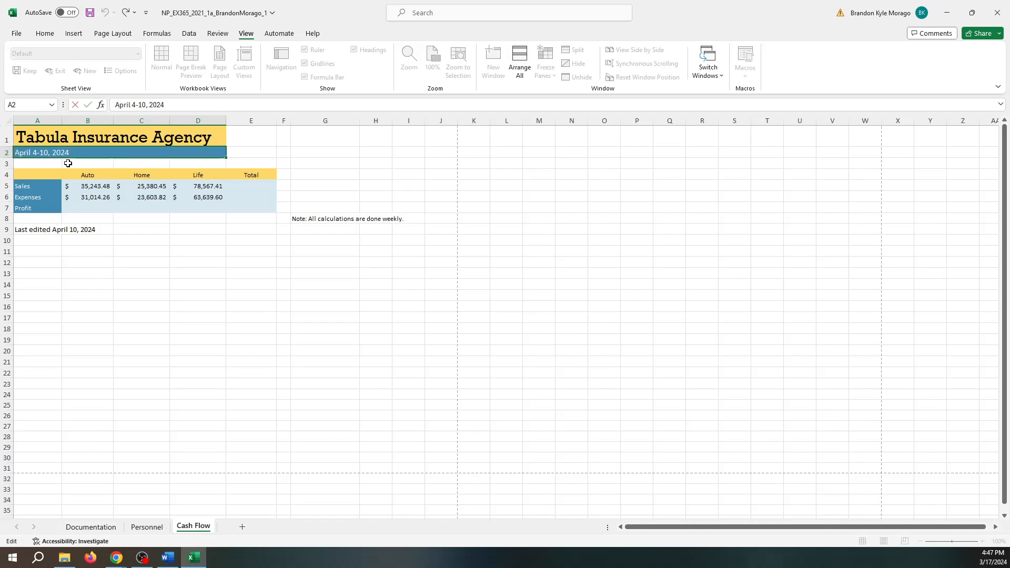
pyautogui.write('Cash ')
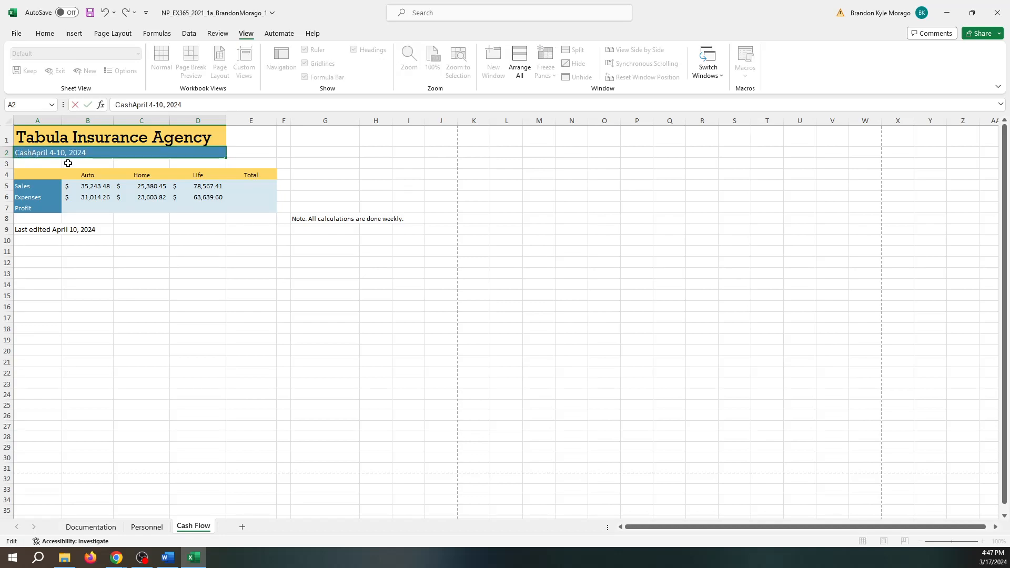
pyautogui.write('Flow:')
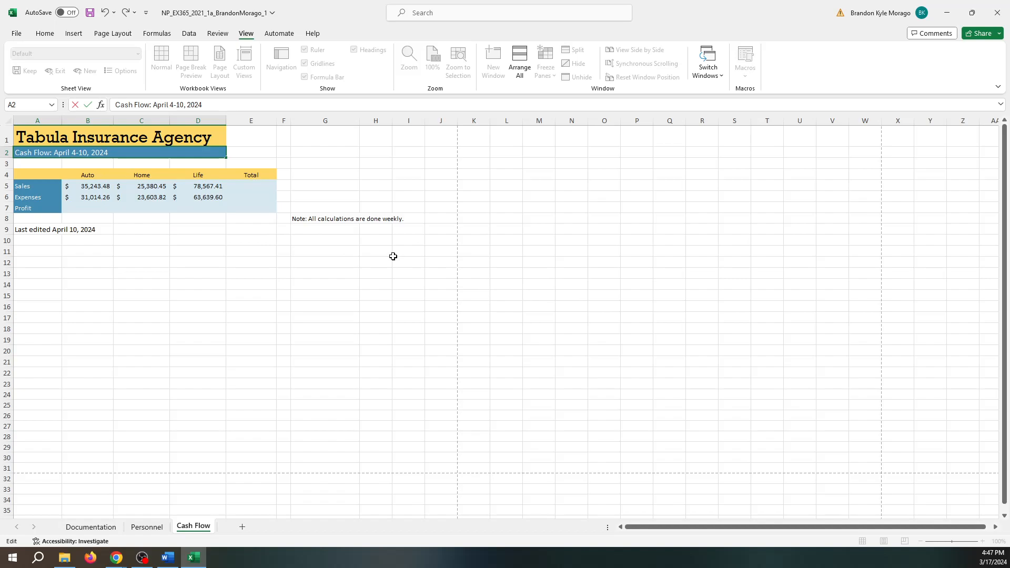
pyautogui.click(34, 172)
pyautogui.moveTo(35, 173); pyautogui.dragTo(260, 208)
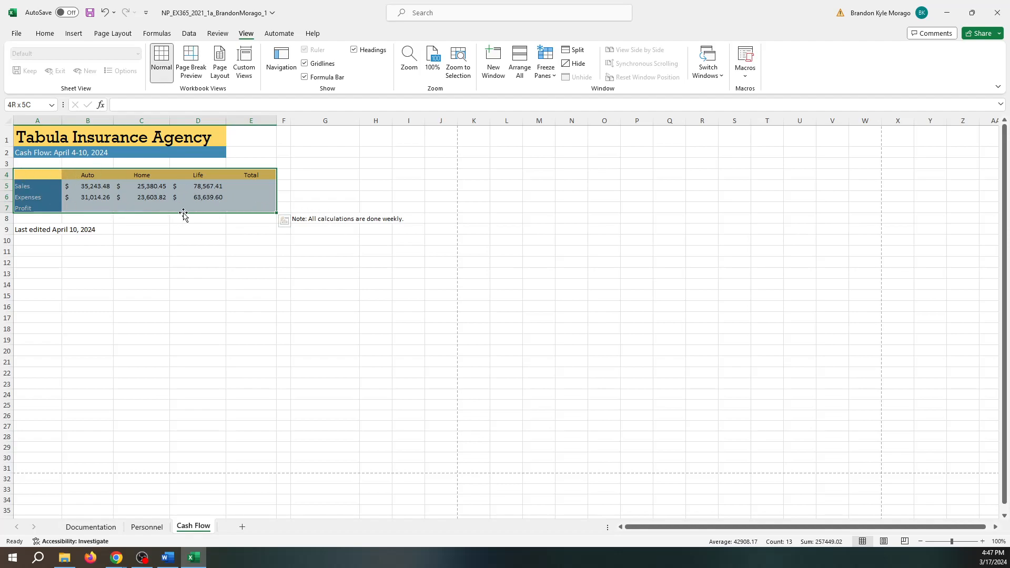
# - Add the G8 note to the A4:E7 selection and set the font size to 12 point
pyautogui.click(329, 220)
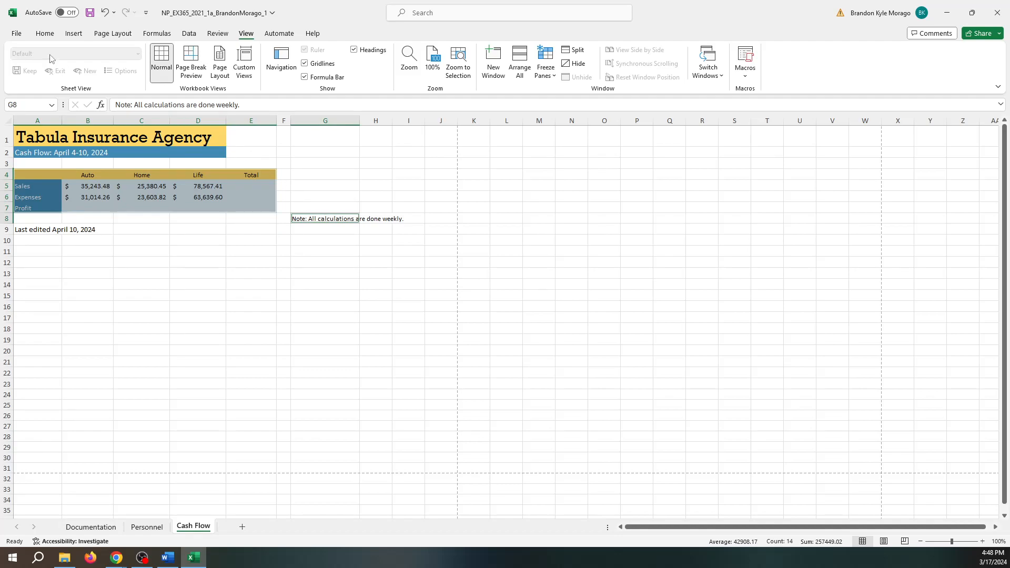
pyautogui.click(52, 35)
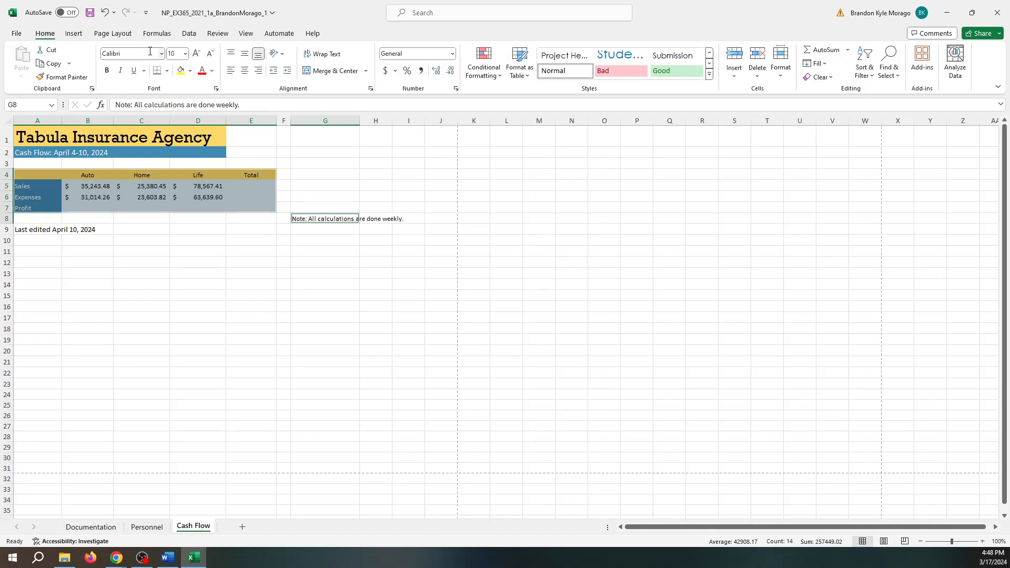
pyautogui.click(185, 54)
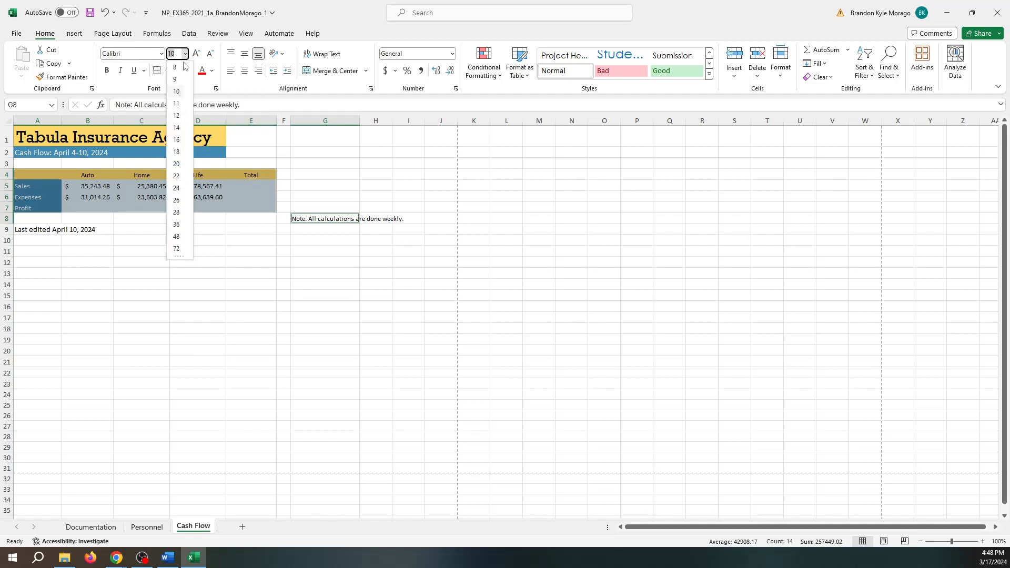
pyautogui.click(177, 116)
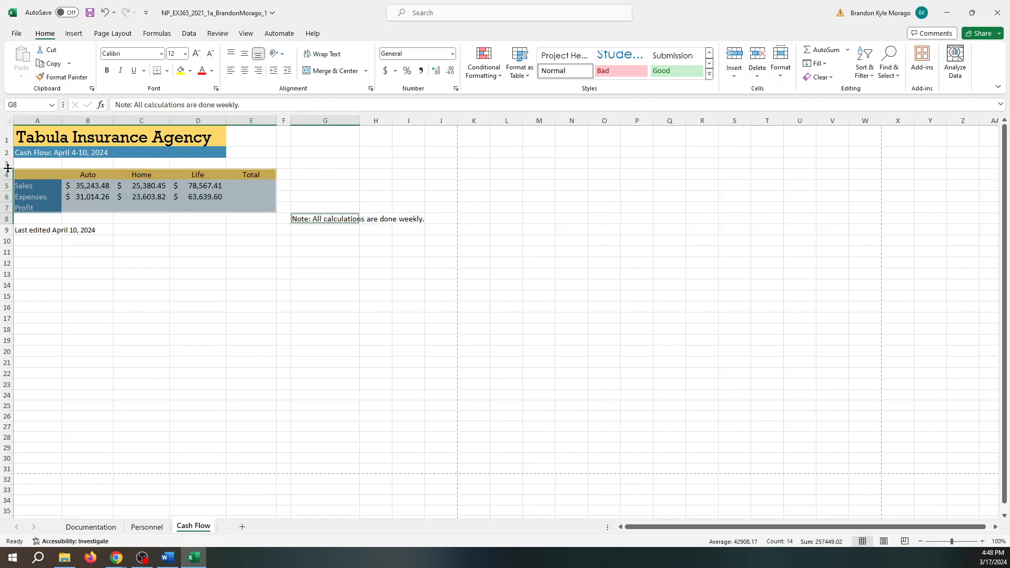
pyautogui.moveTo(8, 168); pyautogui.dragTo(7, 167)
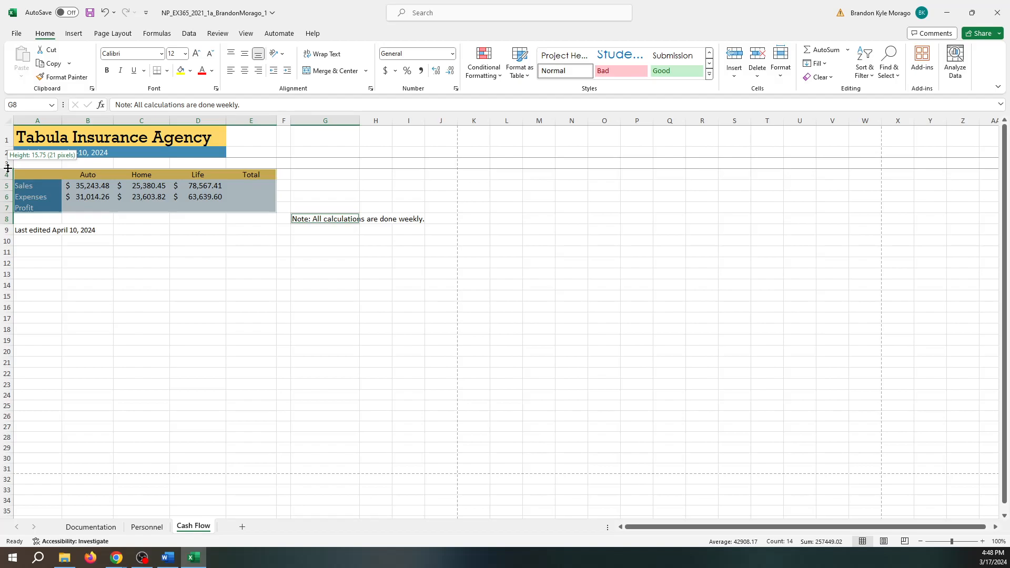
# - Set row 3 to an exact height of 8 via the Row Height dialog
pyautogui.moveTo(7, 167); pyautogui.dragTo(9, 168)
pyautogui.click(7, 164)
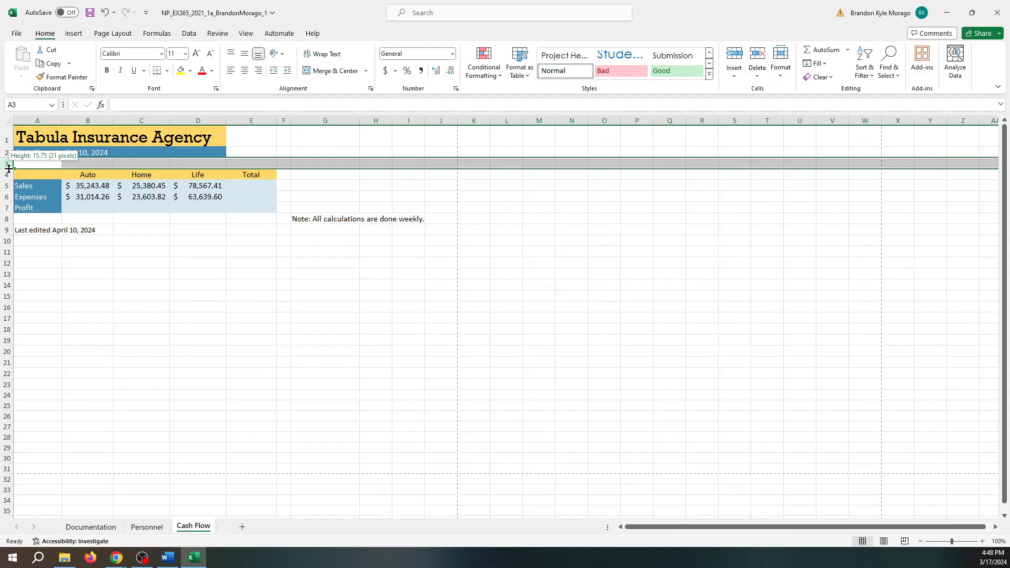
pyautogui.moveTo(9, 167); pyautogui.dragTo(3, 167)
pyautogui.moveTo(4, 167); pyautogui.dragTo(3, 166)
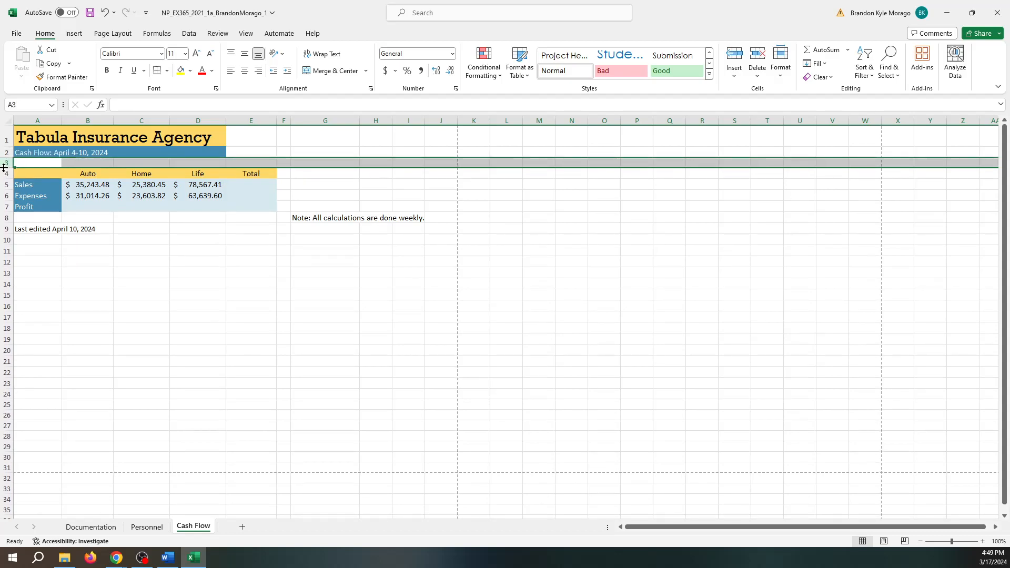
pyautogui.rightClick(7, 167)
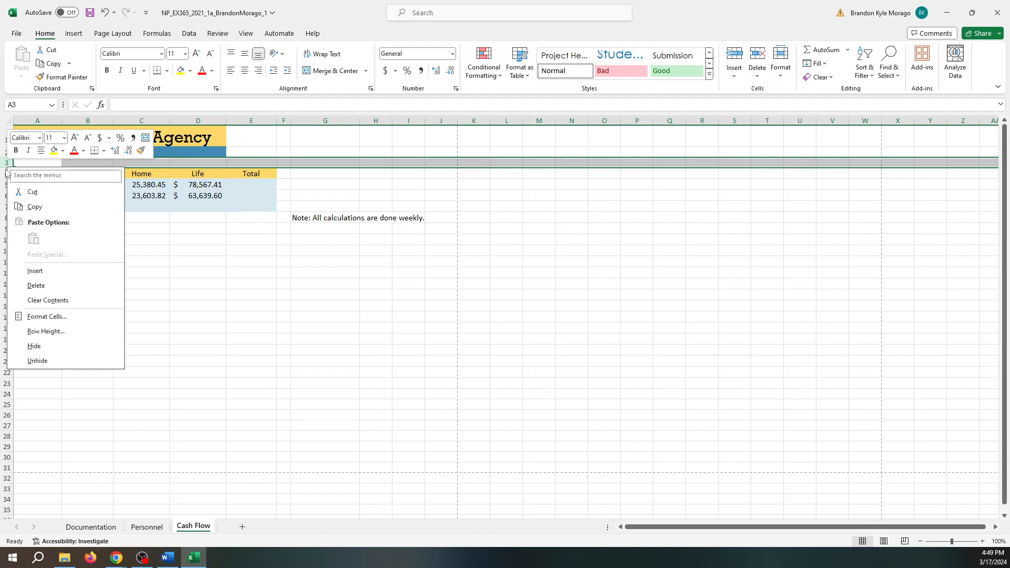
pyautogui.click(47, 316)
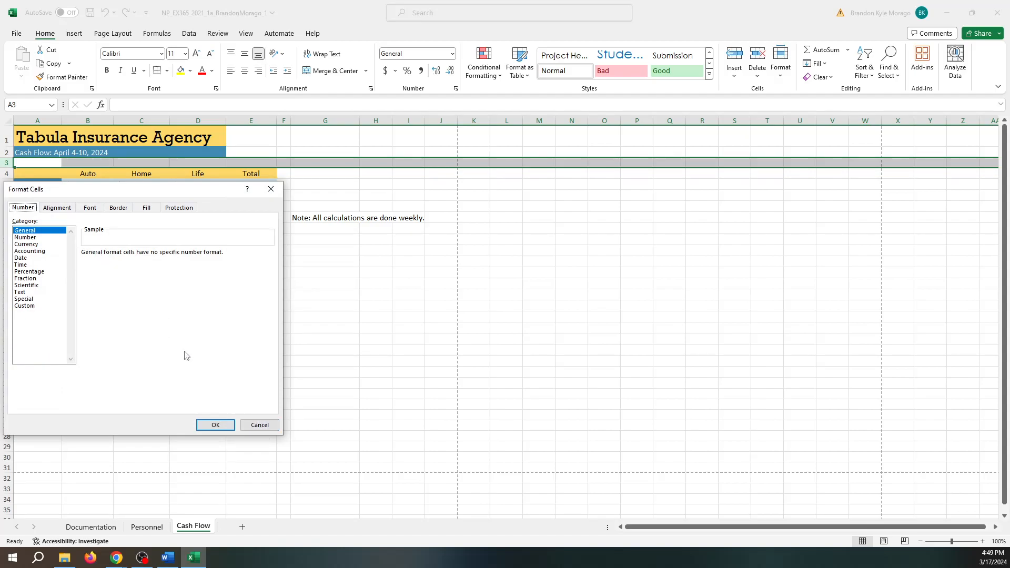
pyautogui.click(260, 425)
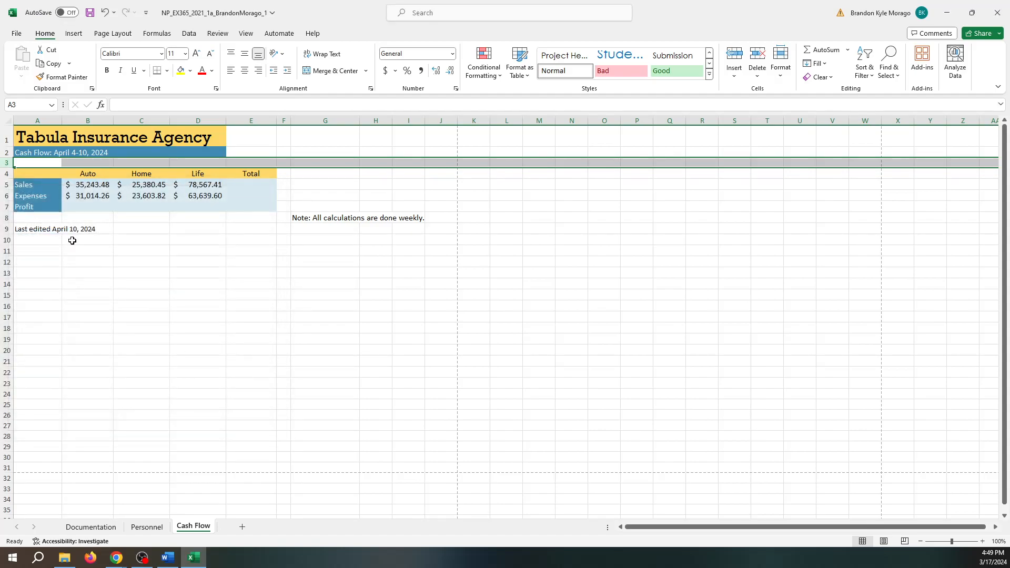
pyautogui.rightClick(9, 167)
pyautogui.click(50, 331)
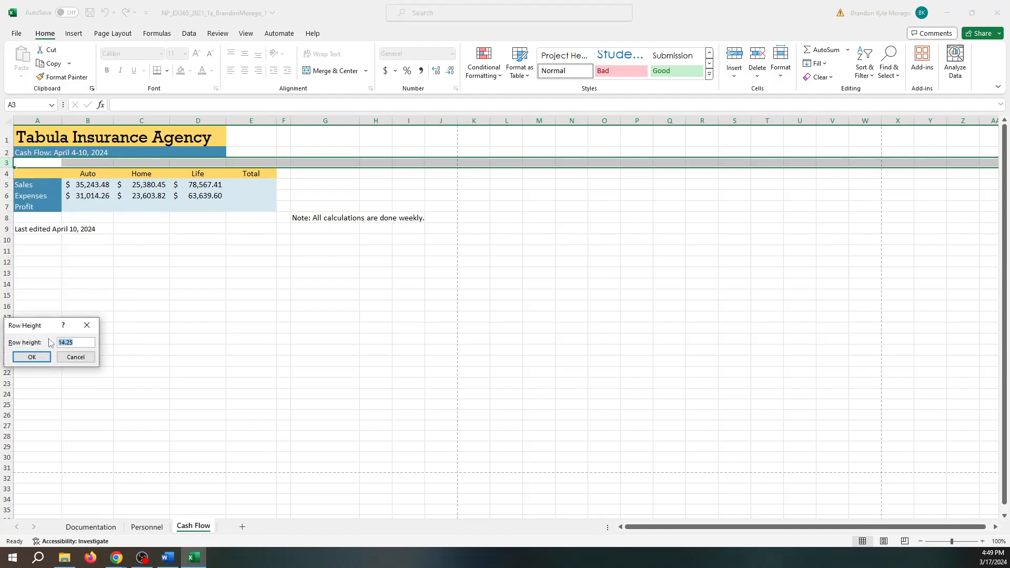
pyautogui.write('8')
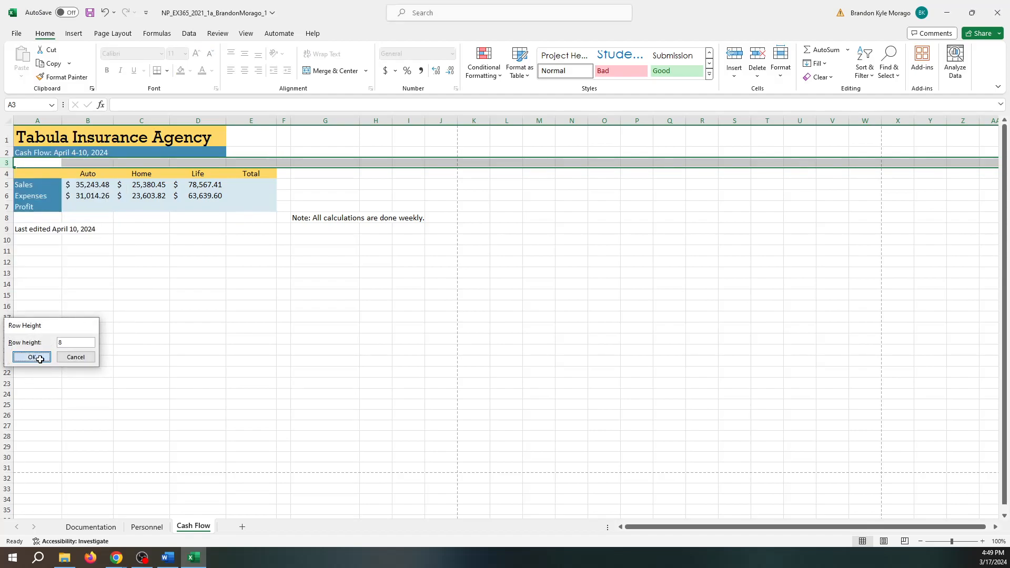
pyautogui.click(32, 357)
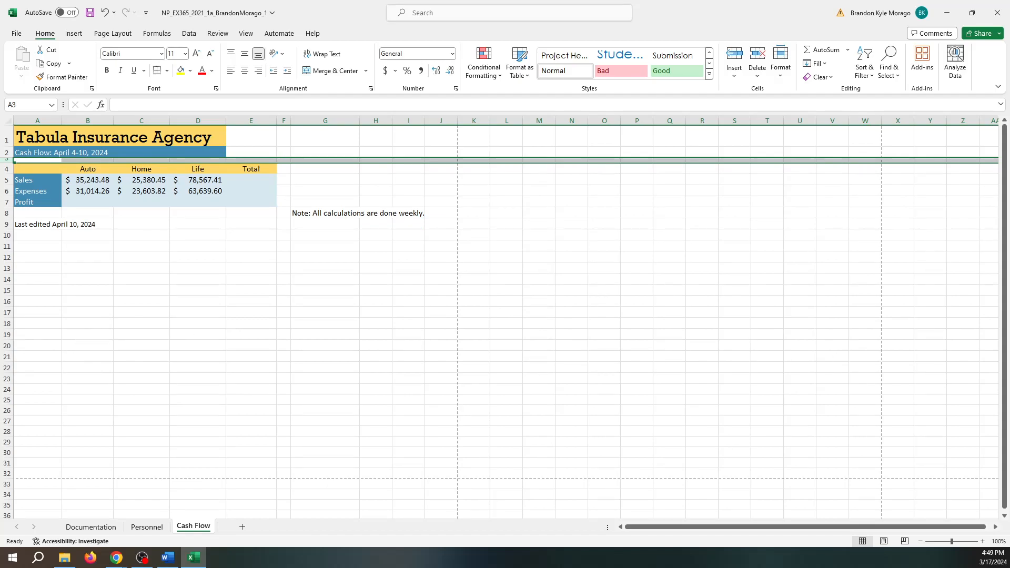
# - Enter =B5-B6 in B7 and fill it across to D7 for Auto, Home and Life profit
pyautogui.click(91, 201)
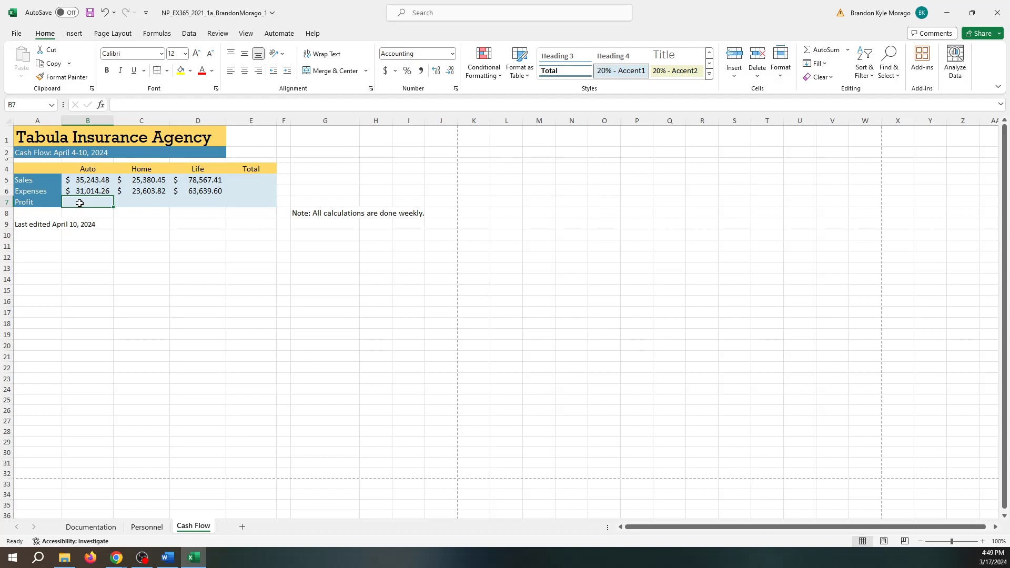
pyautogui.write('=')
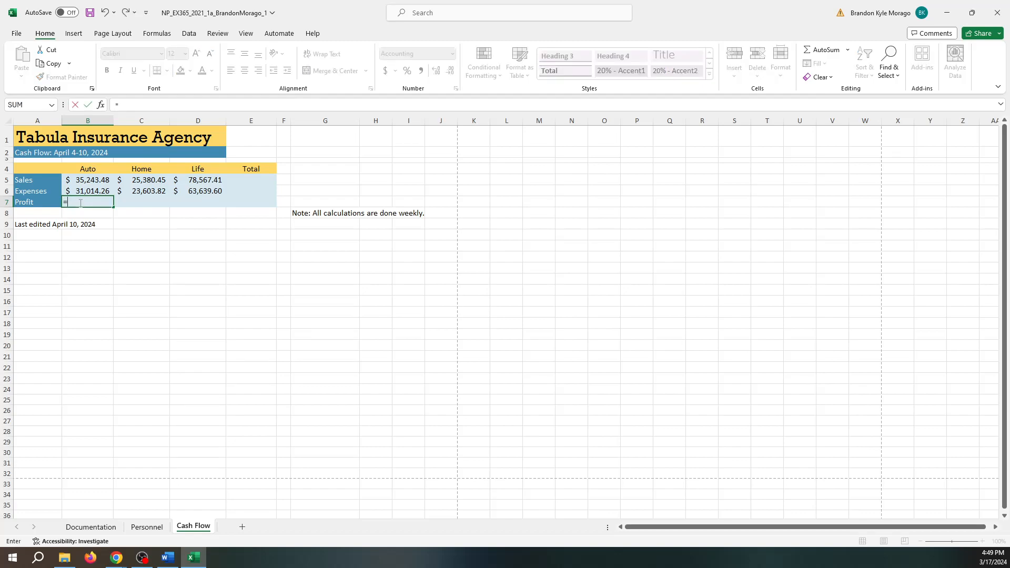
pyautogui.write('b')
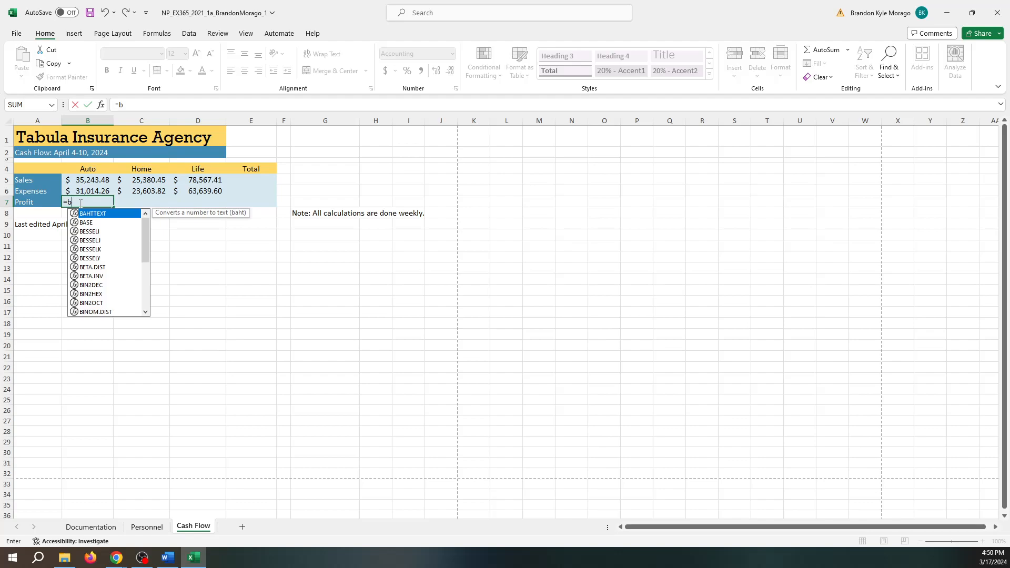
pyautogui.write('5')
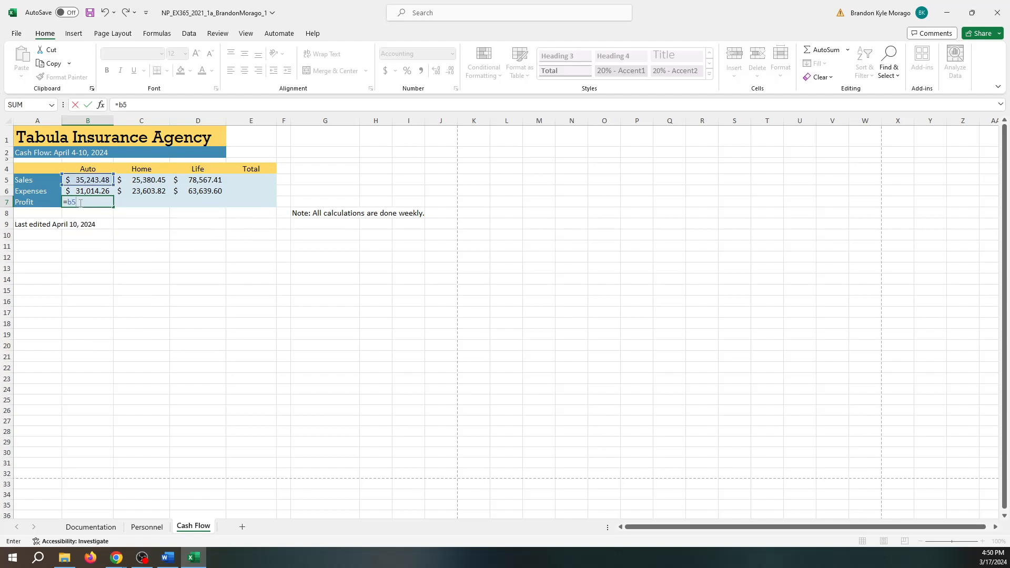
pyautogui.write('-b')
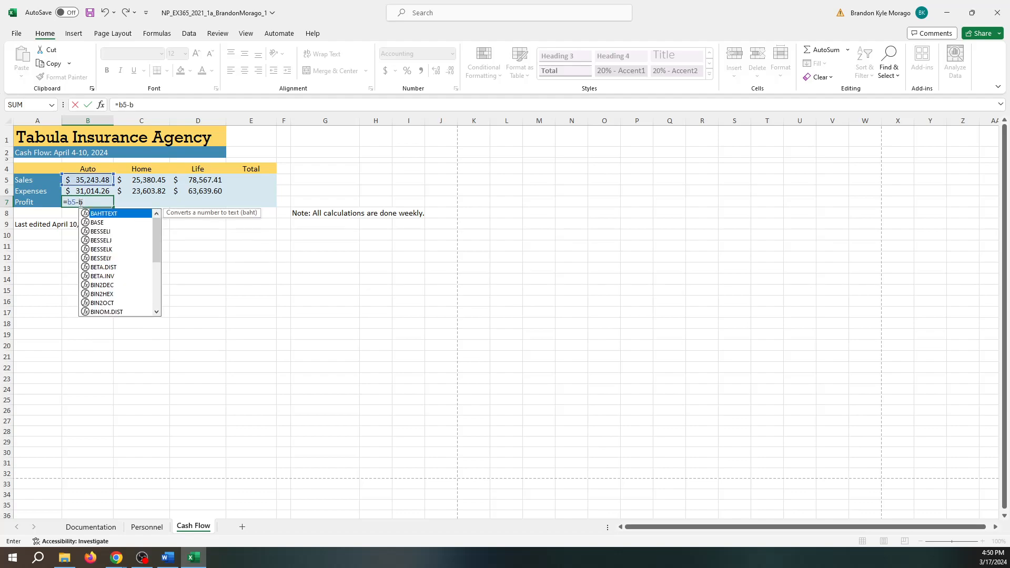
pyautogui.write('6')
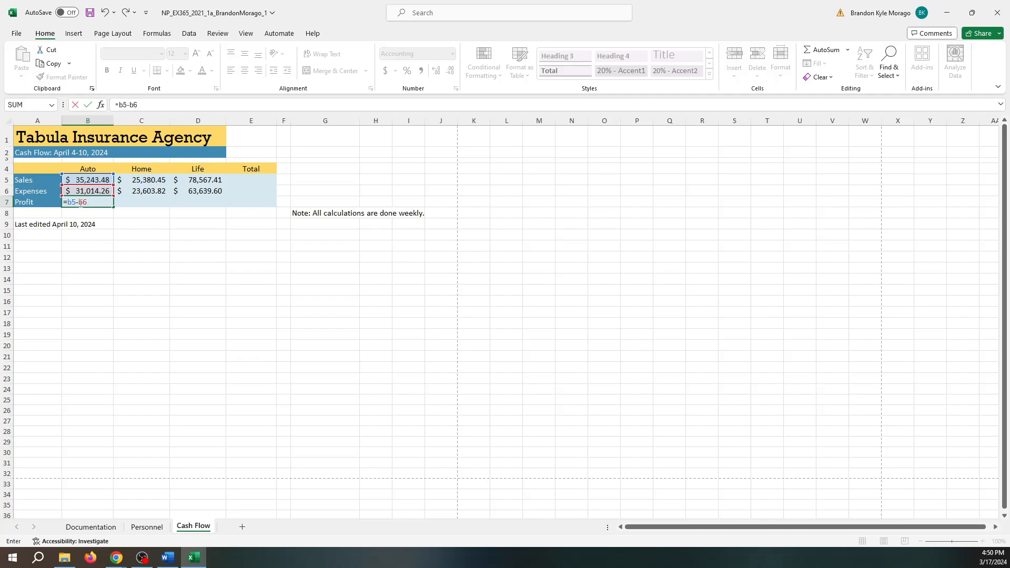
pyautogui.press('Return')
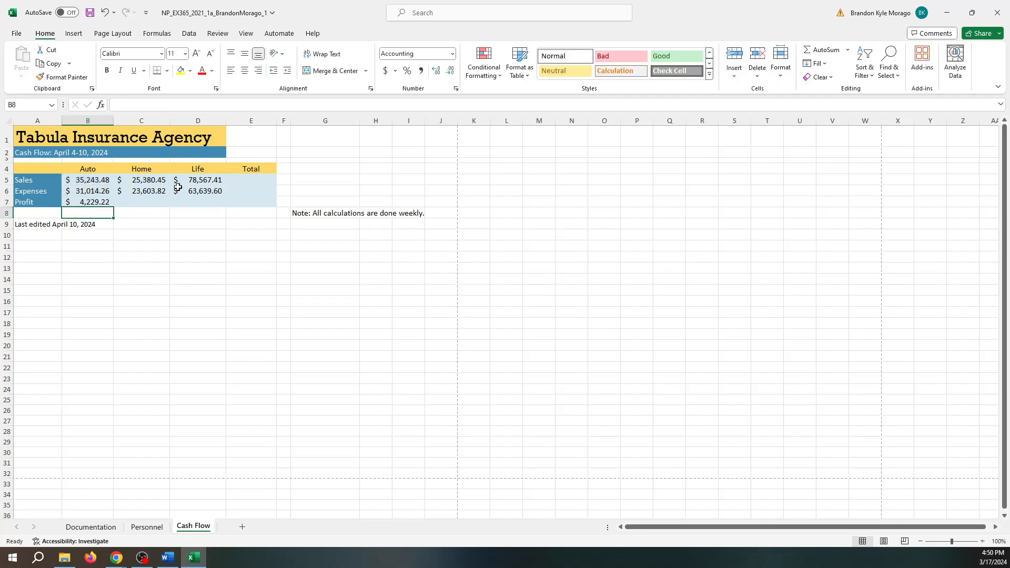
pyautogui.click(101, 200)
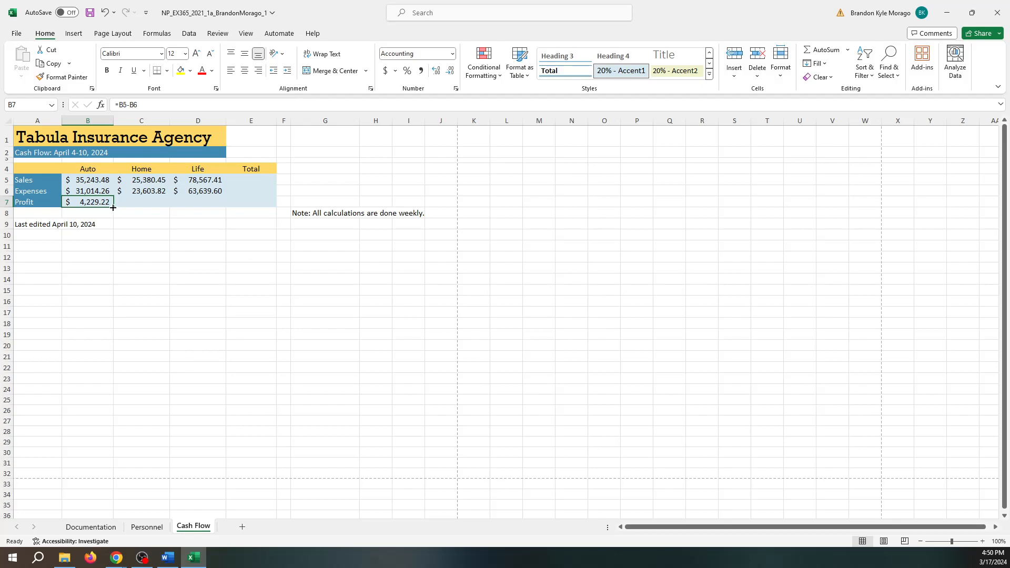
pyautogui.moveTo(113, 207); pyautogui.dragTo(209, 206)
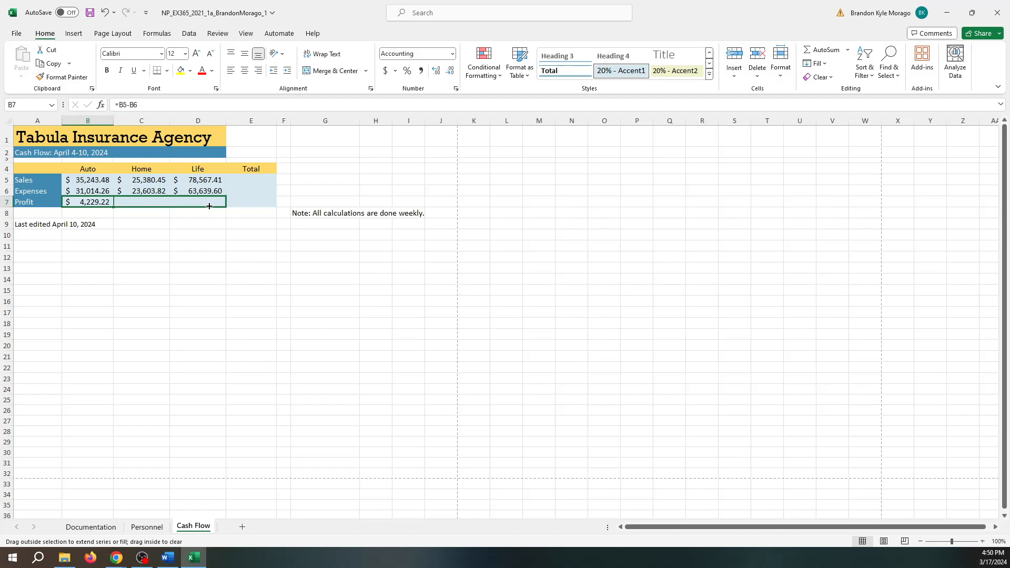
pyautogui.moveTo(209, 205); pyautogui.dragTo(210, 206)
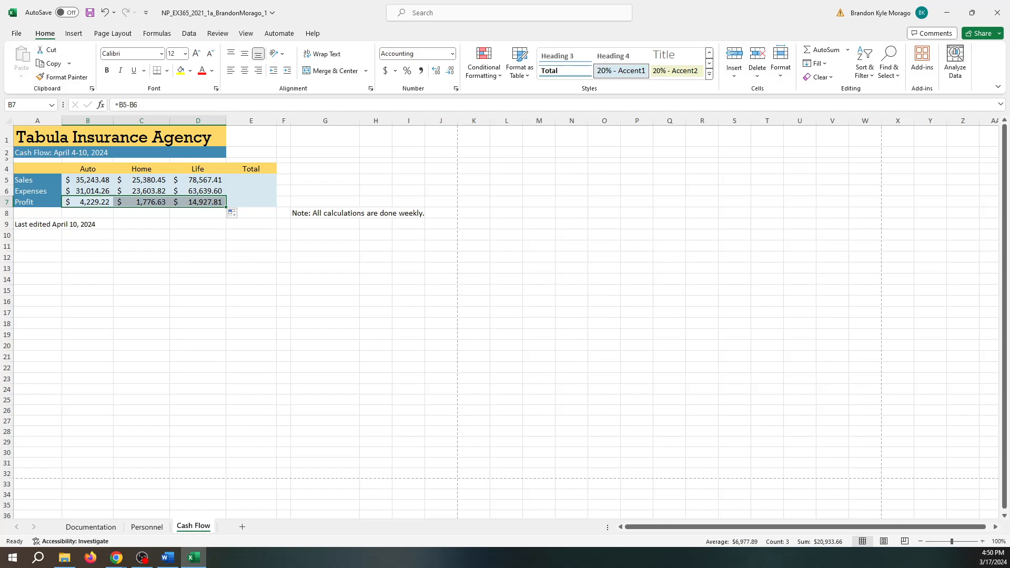
# - Select the empty Total cells E5 through E7
pyautogui.click(243, 179)
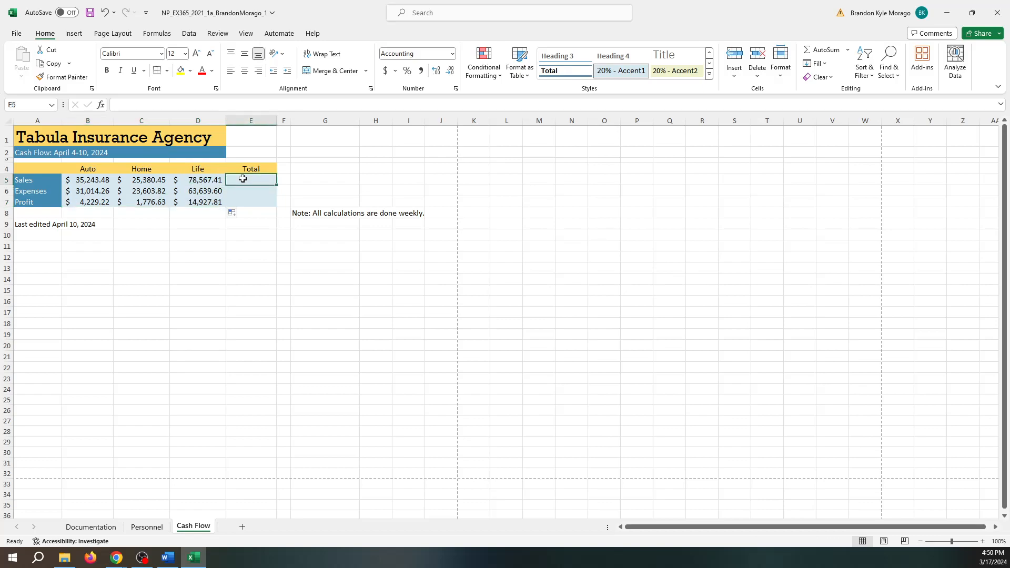
pyautogui.keyDown('shift'); pyautogui.click(255, 203); pyautogui.keyUp('shift')
pyautogui.click(236, 216)
pyautogui.rightClick(258, 205)
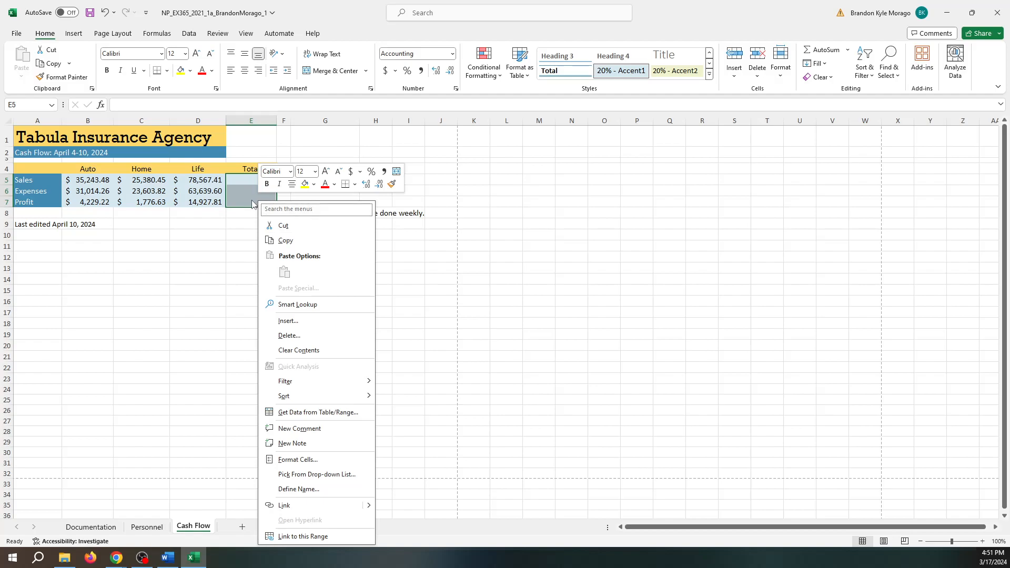
pyautogui.press('Escape')
pyautogui.click(233, 216)
pyautogui.click(236, 216)
pyautogui.click(241, 215)
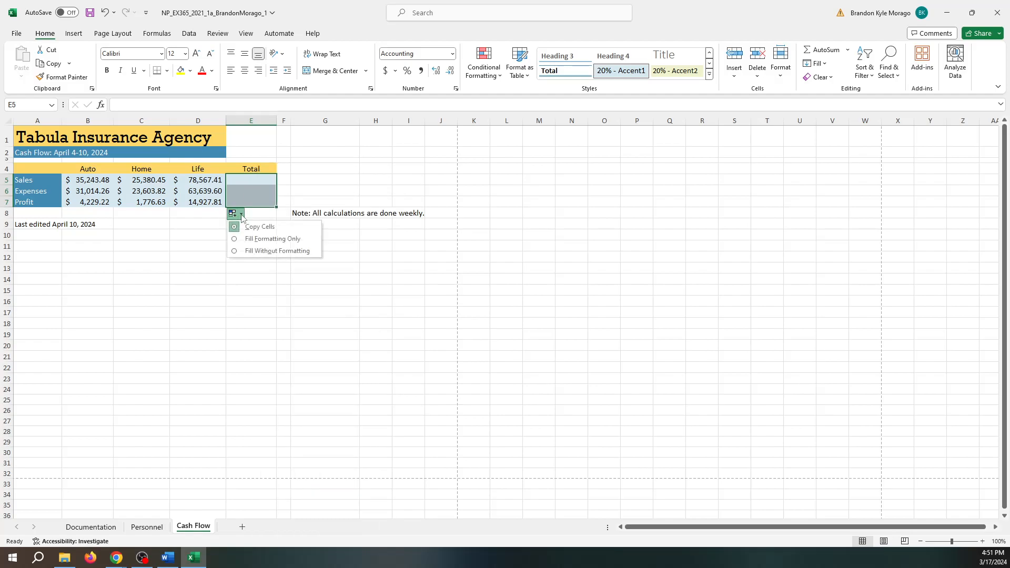
pyautogui.click(255, 190)
pyautogui.click(253, 177)
pyautogui.moveTo(253, 178); pyautogui.dragTo(251, 200)
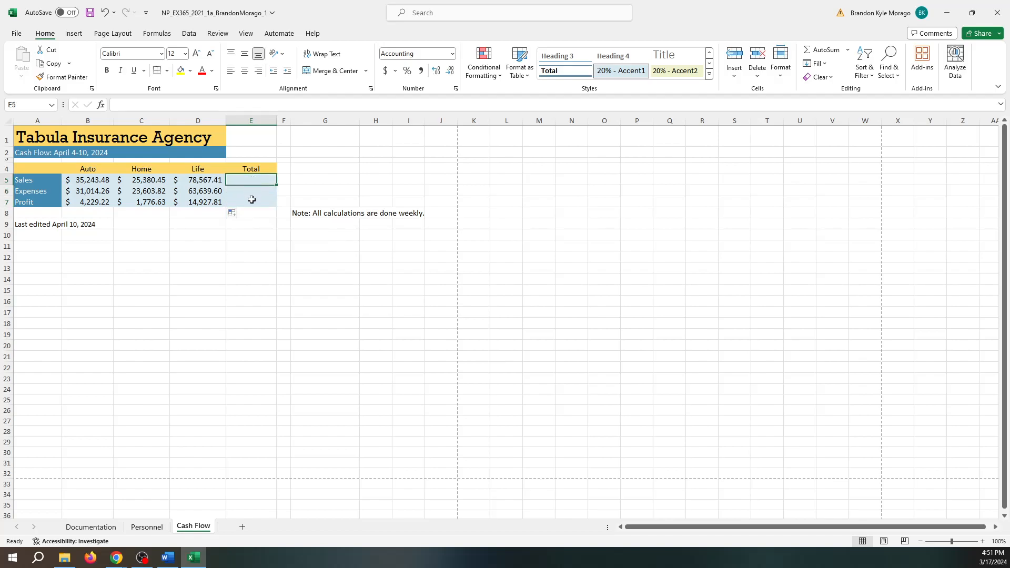
# - AutoSum the rows into E5:E7, giving $139,191.34, $118,257.68 and $20,933.66
pyautogui.click(247, 34)
pyautogui.click(217, 34)
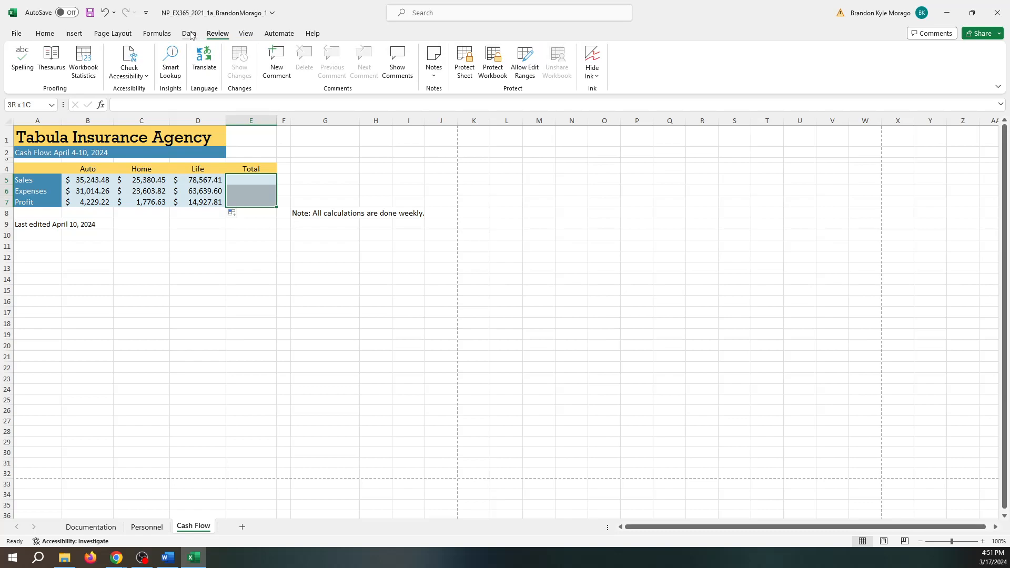
pyautogui.click(190, 34)
pyautogui.click(168, 34)
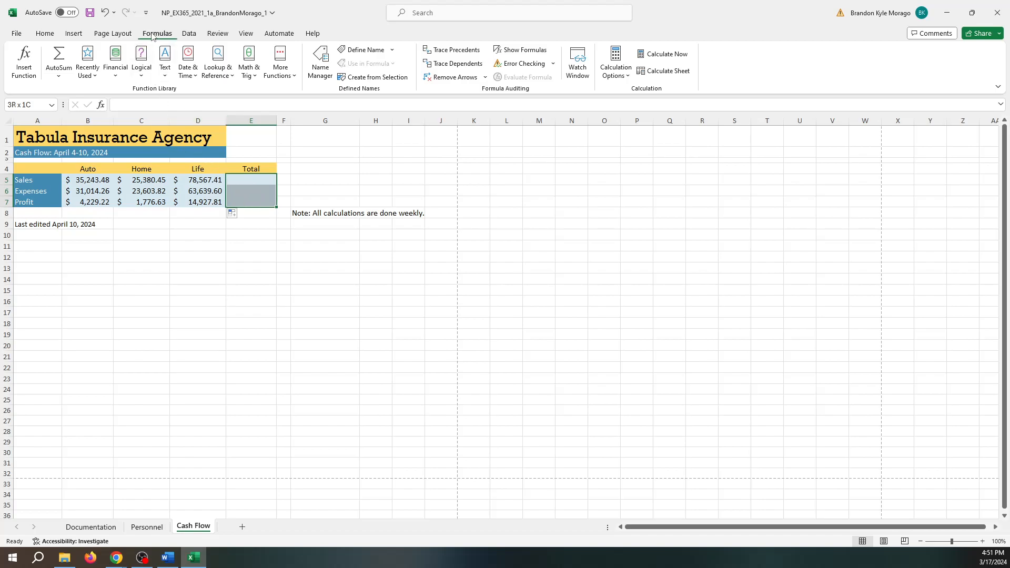
pyautogui.click(61, 57)
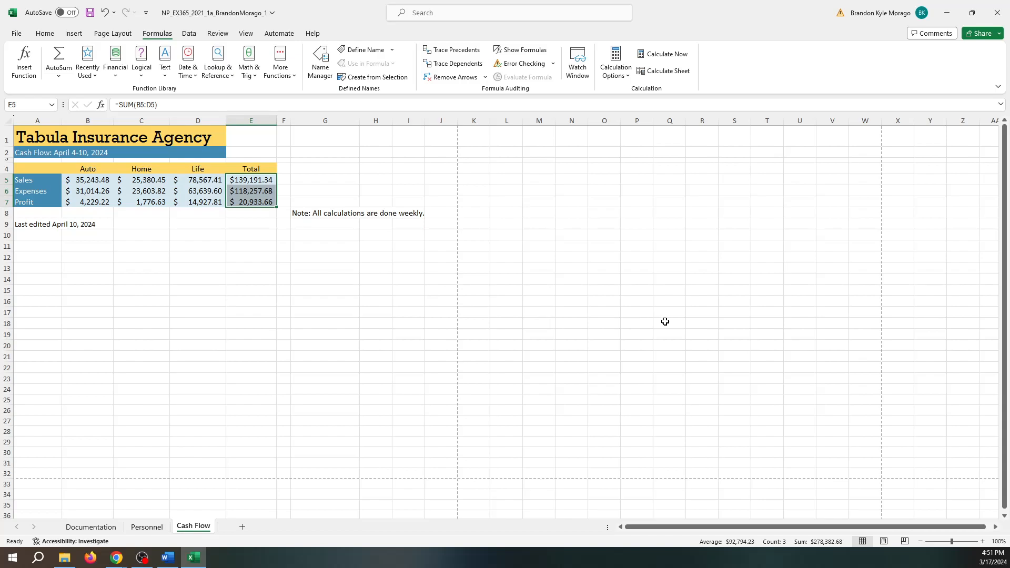
pyautogui.click(52, 224)
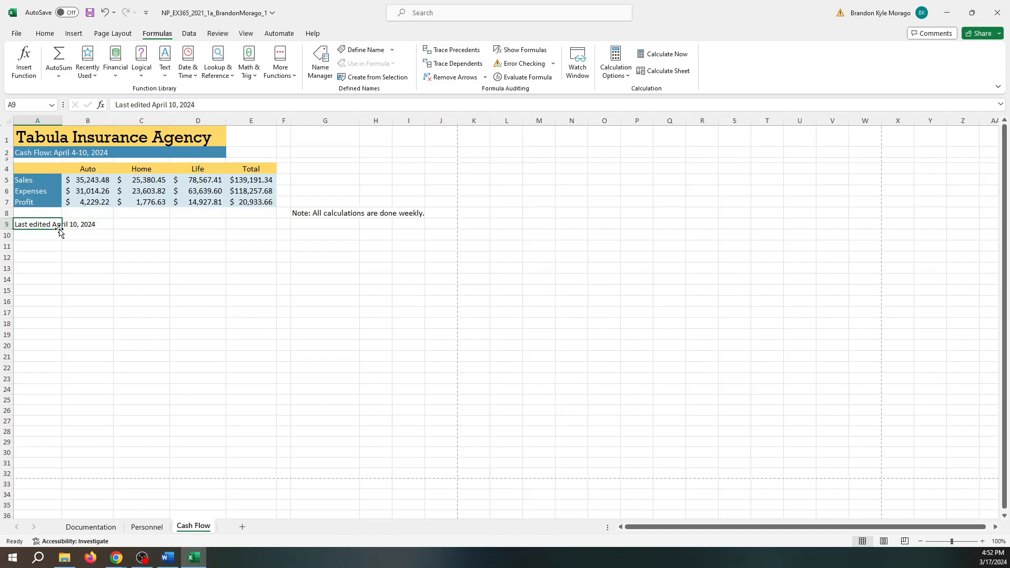
# - Delete the 'Last edited' line in A9 and wrap the weekly-calculations note in G8
pyautogui.press('Delete')
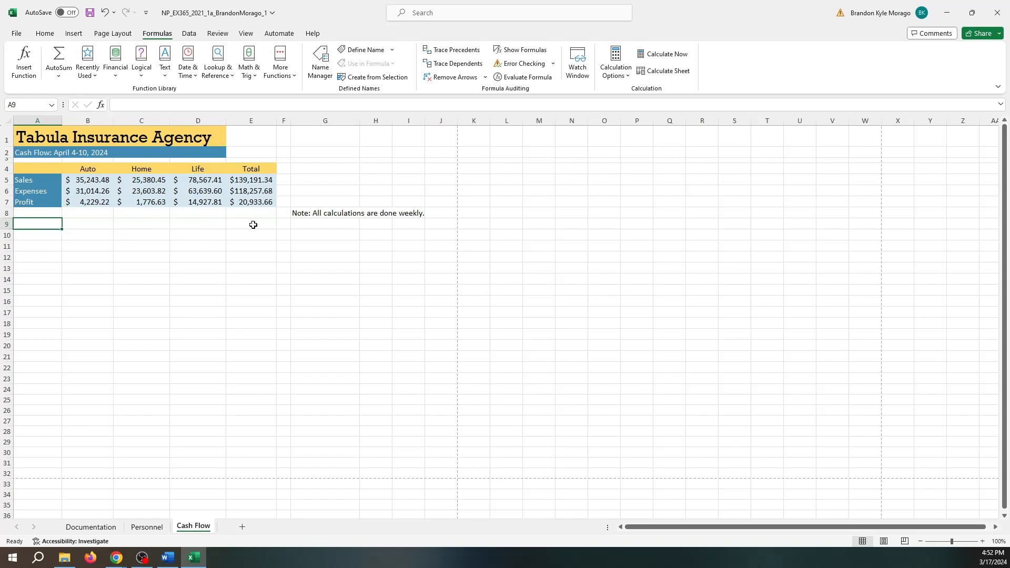
pyautogui.click(318, 214)
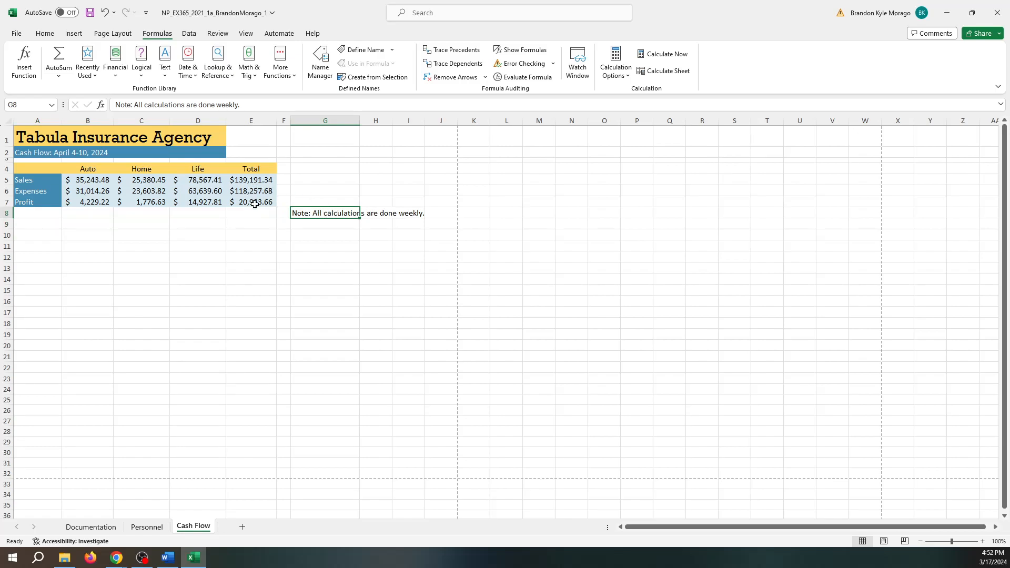
pyautogui.click(45, 34)
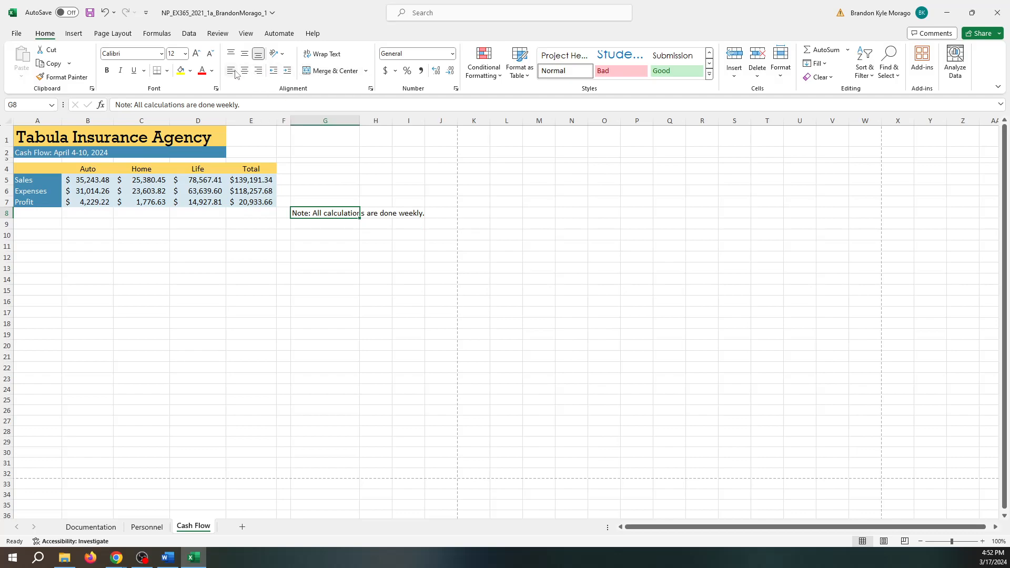
pyautogui.click(325, 54)
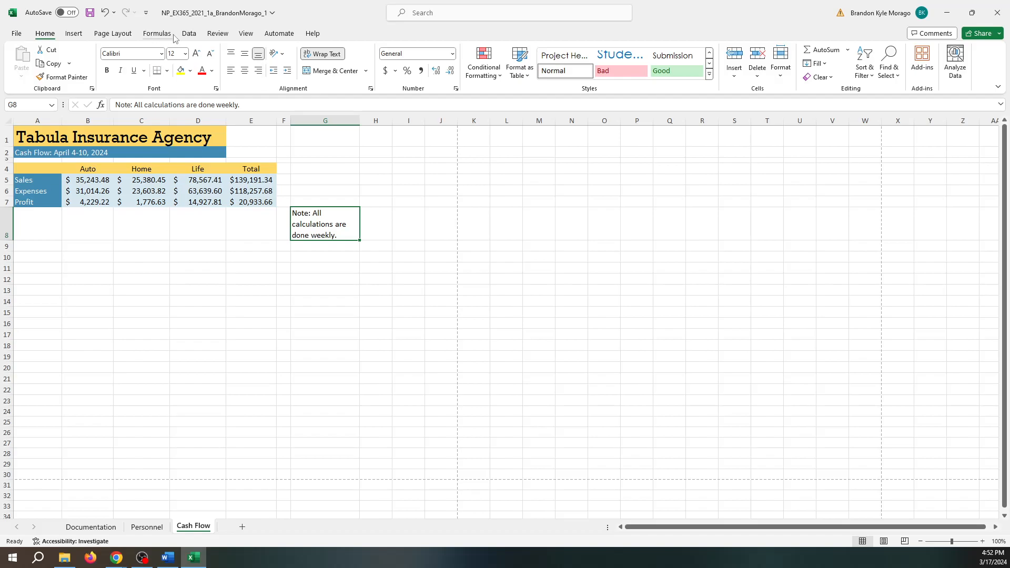
pyautogui.click(246, 35)
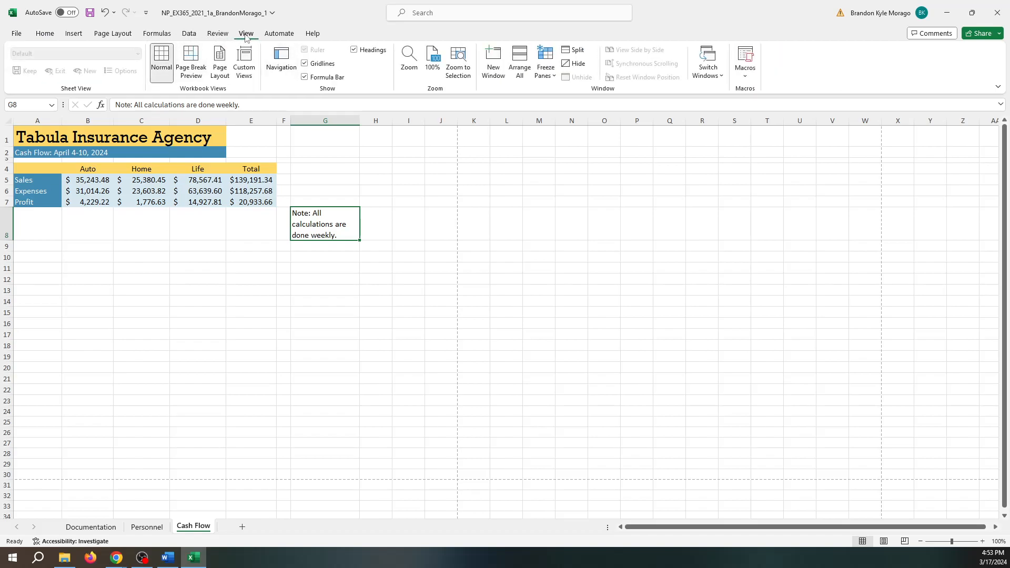
# - Set a custom zoom of 130% on the Cash Flow sheet
pyautogui.click(434, 73)
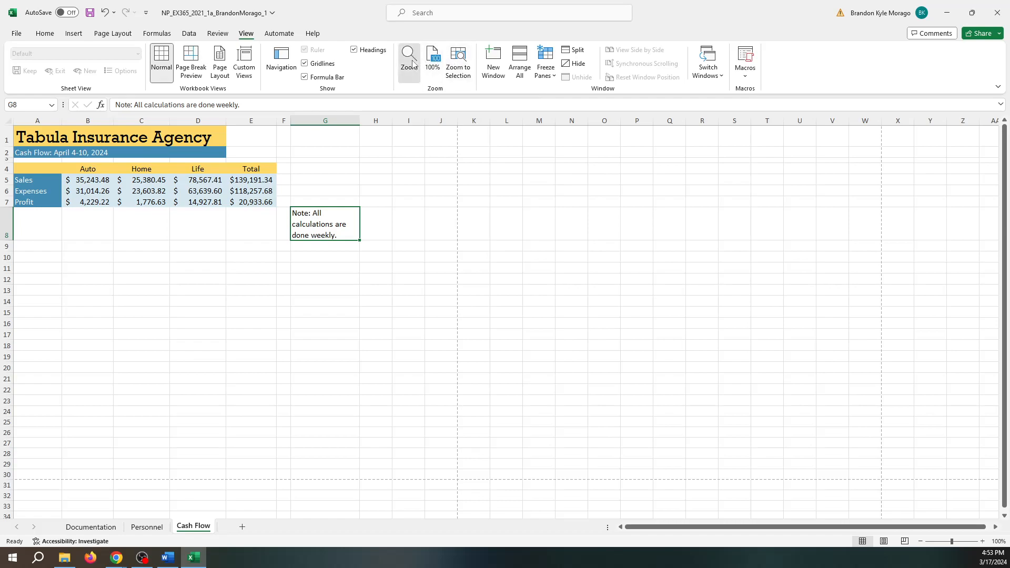
pyautogui.click(413, 64)
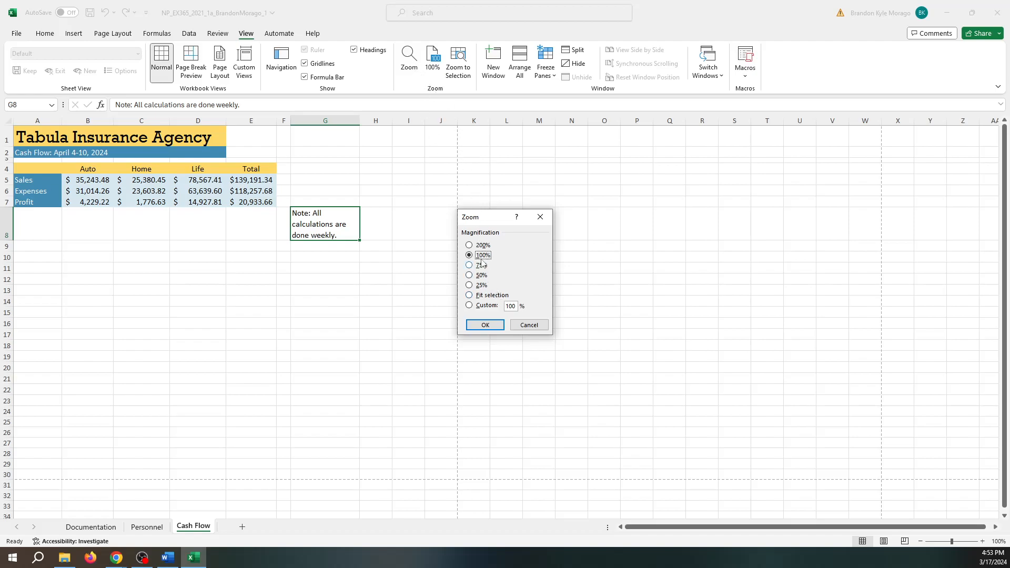
pyautogui.click(469, 305)
pyautogui.click(514, 306)
pyautogui.press('BackSpace')
pyautogui.press('BackSpace')
pyautogui.write('30')
pyautogui.click(485, 325)
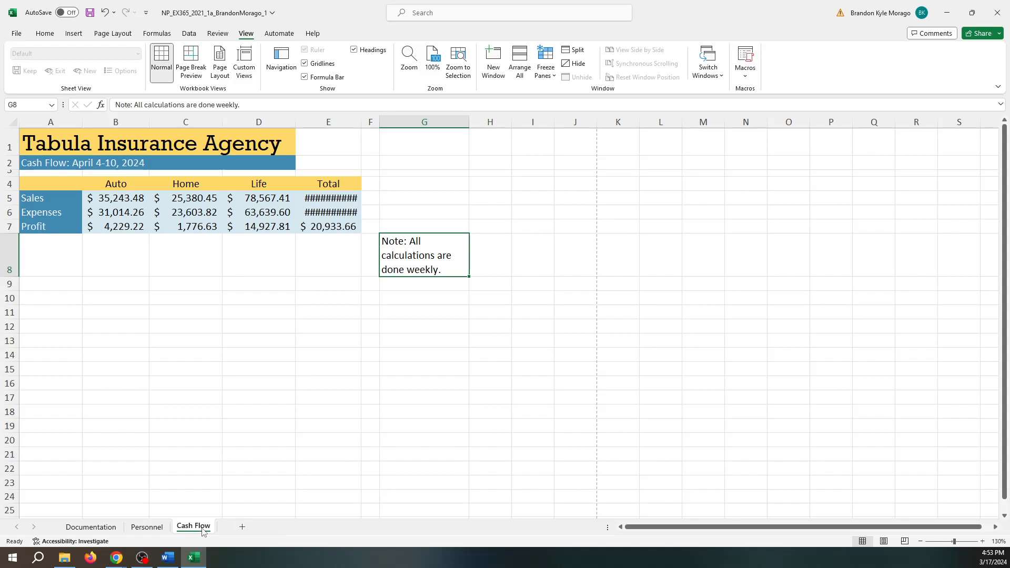
# - Add a new sheet named 'Accounting' after Cash Flow and save the workbook
pyautogui.click(242, 532)
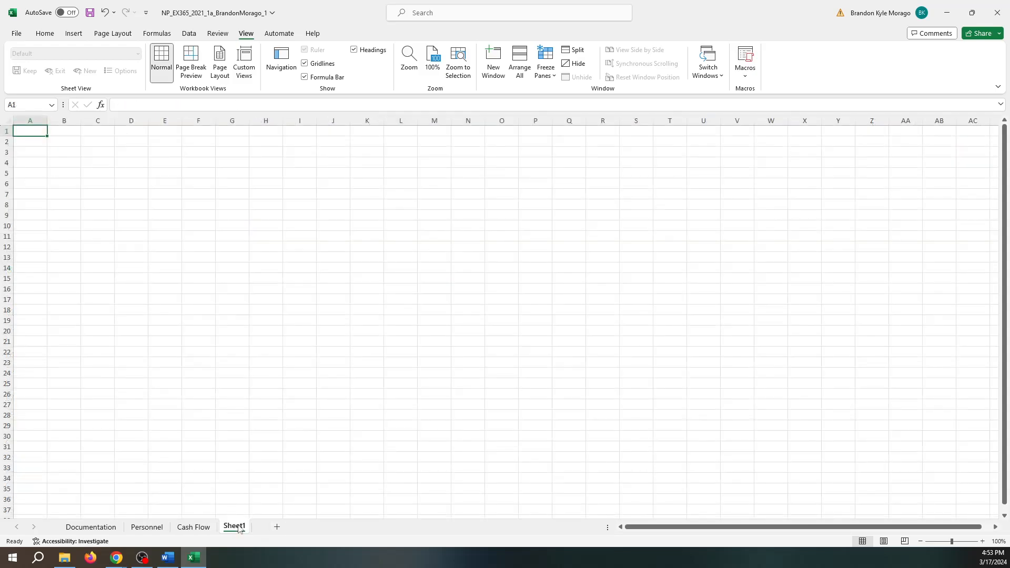
pyautogui.rightClick(238, 527)
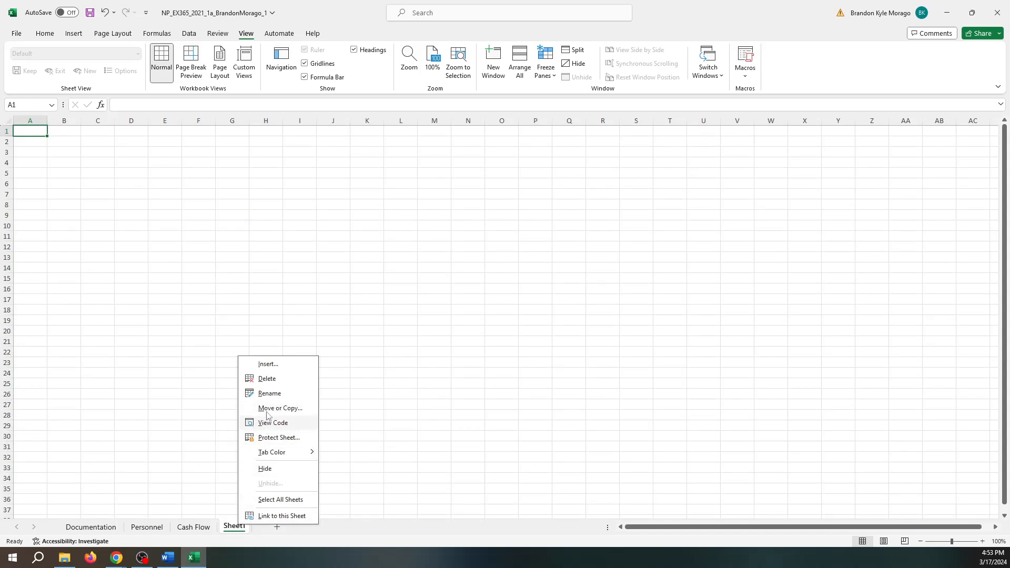
pyautogui.click(270, 394)
pyautogui.write('Ac')
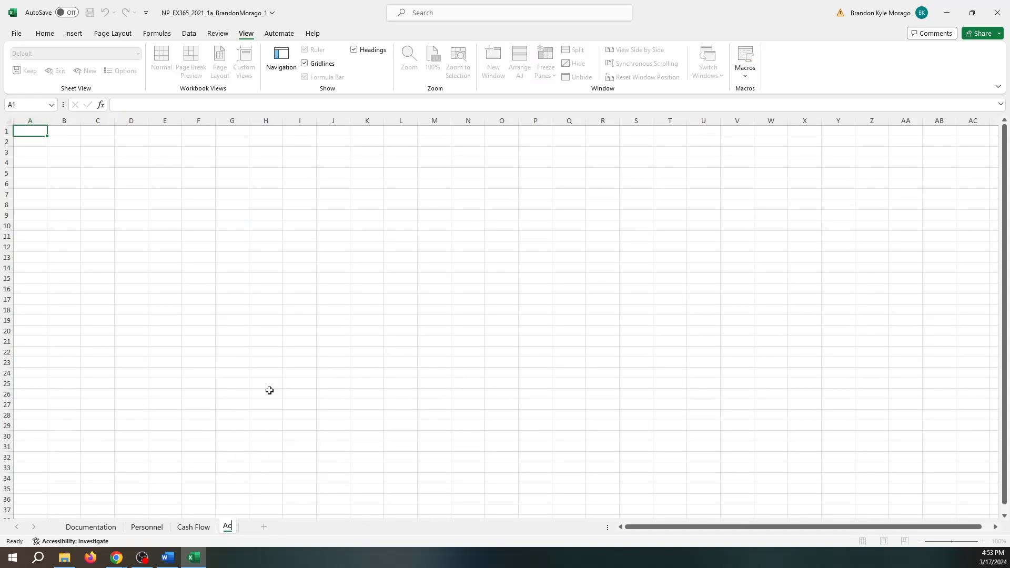
pyautogui.write('counting')
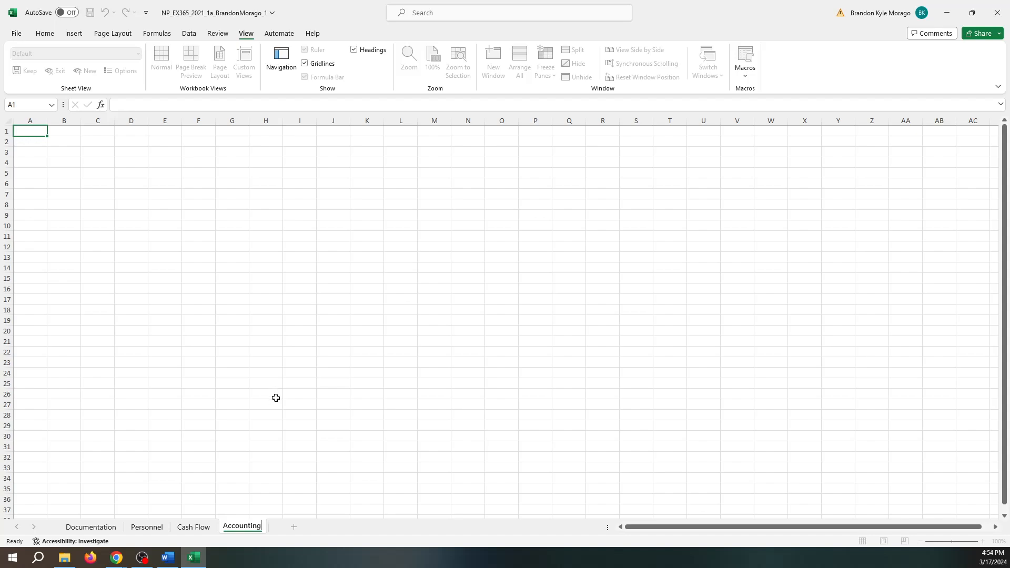
pyautogui.click(362, 532)
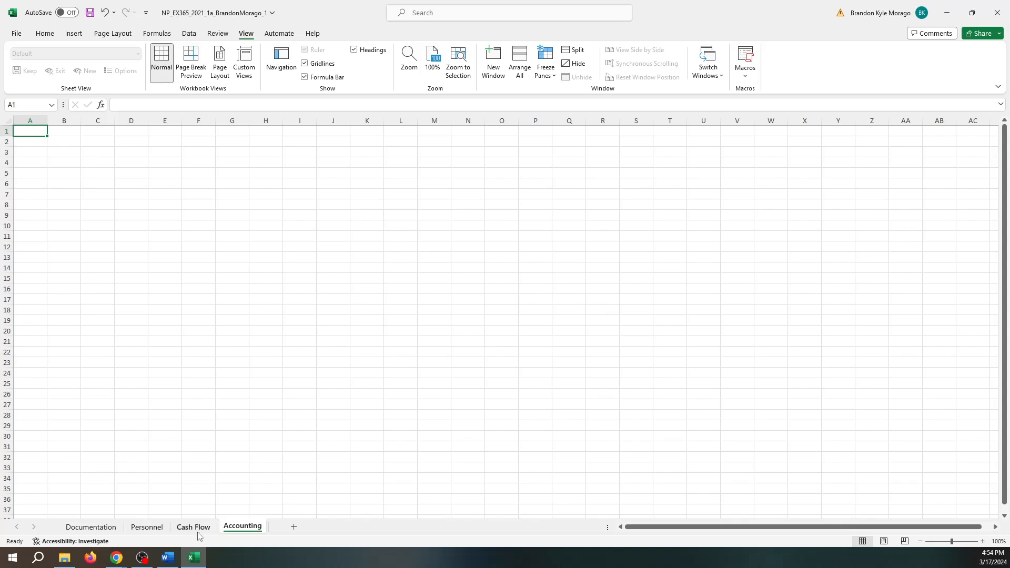
pyautogui.moveTo(251, 534)
pyautogui.mouseDown()
pyautogui.moveTo(115, 526)
pyautogui.moveTo(275, 532)
pyautogui.mouseUp()
pyautogui.click(90, 12)
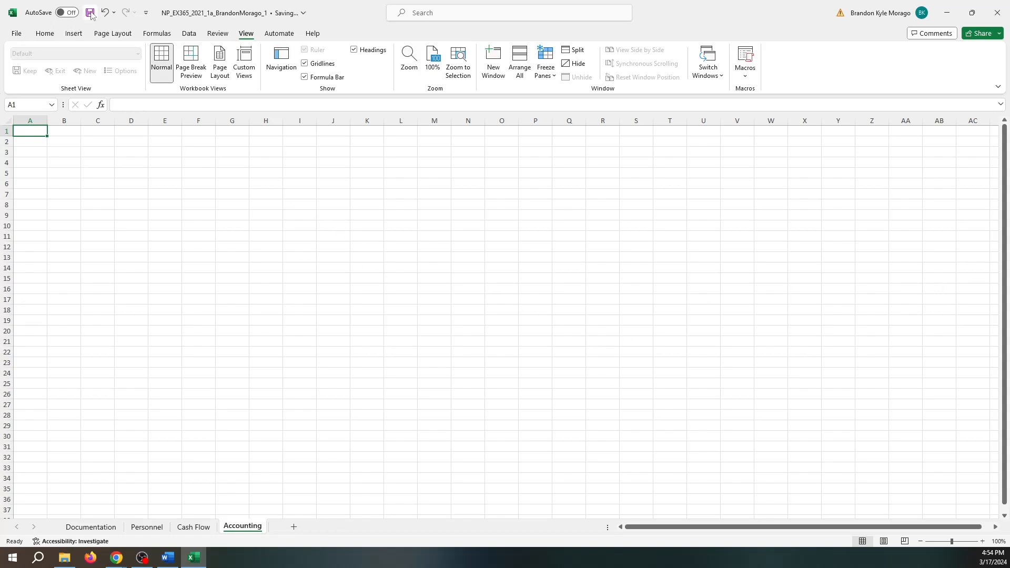